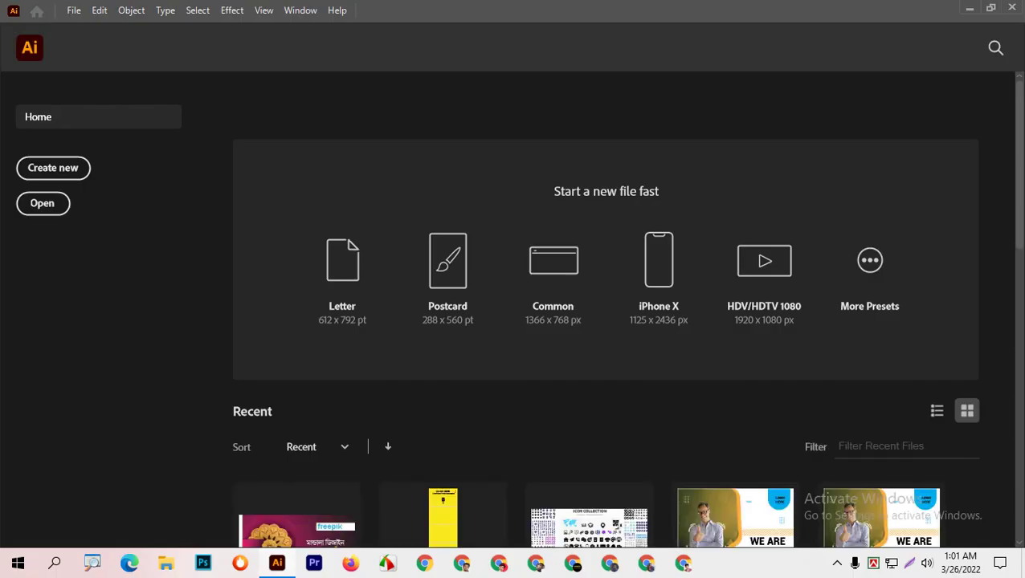
# Step: Create a new document with a 1000 px by 1000 px artboard, correcting a mistyped 2000 width
pyautogui.click(73, 10)
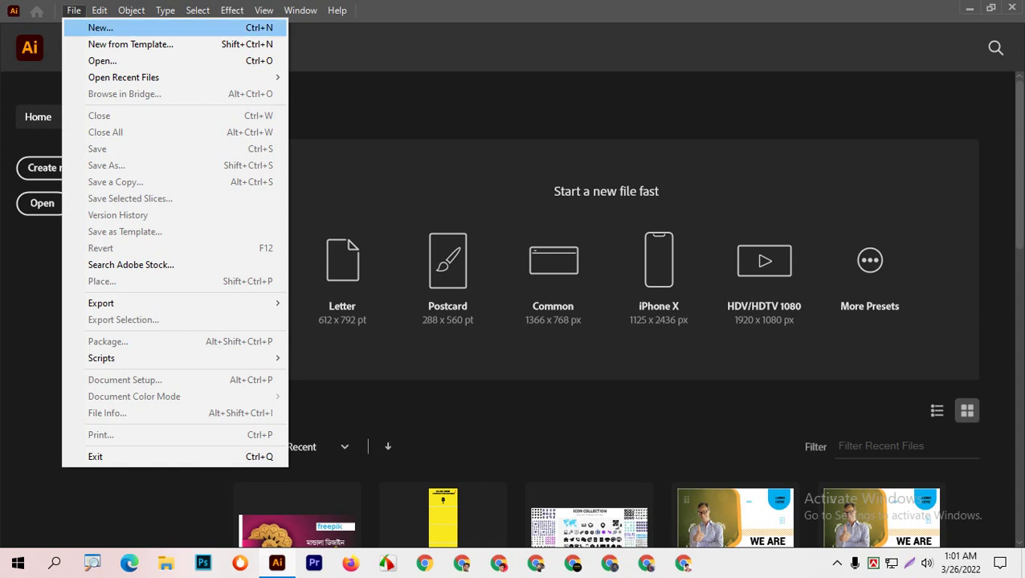
pyautogui.click(88, 28)
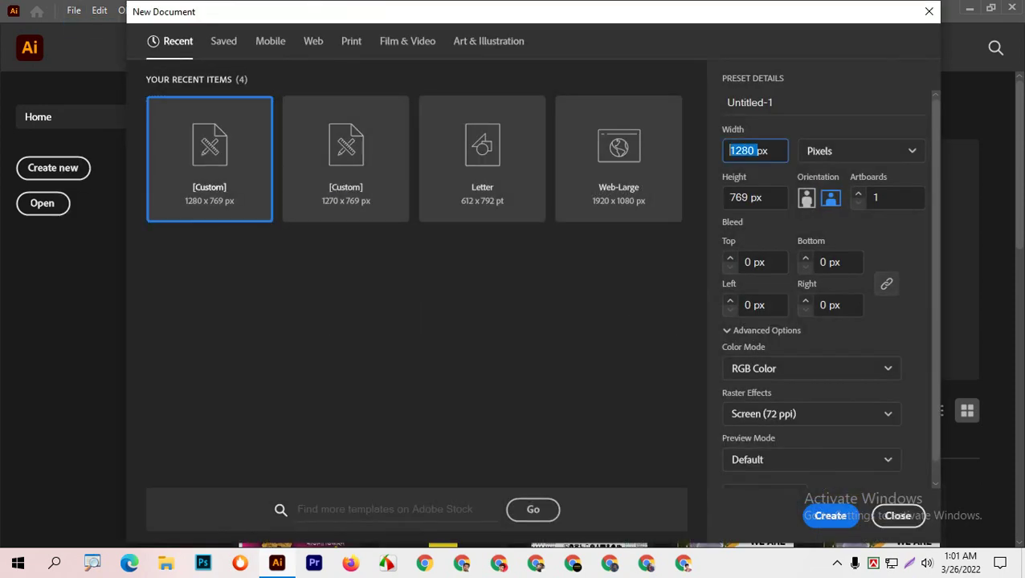
pyautogui.write('2000')
pyautogui.press('BackSpace')
pyautogui.press('BackSpace')
pyautogui.press('BackSpace')
pyautogui.press('BackSpace')
pyautogui.write('1000')
pyautogui.press('Tab')
pyautogui.write('1000')
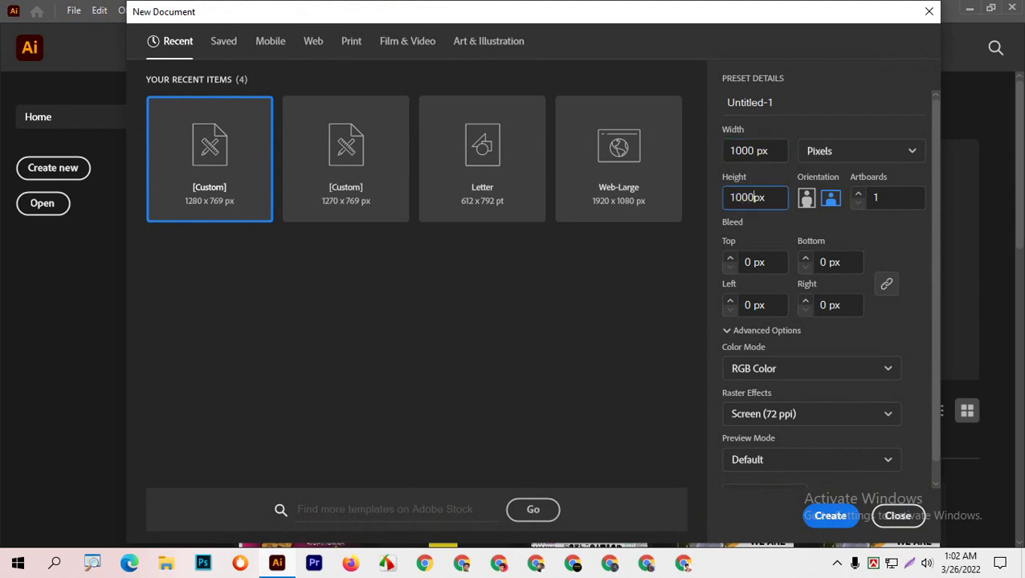
pyautogui.press('Return')
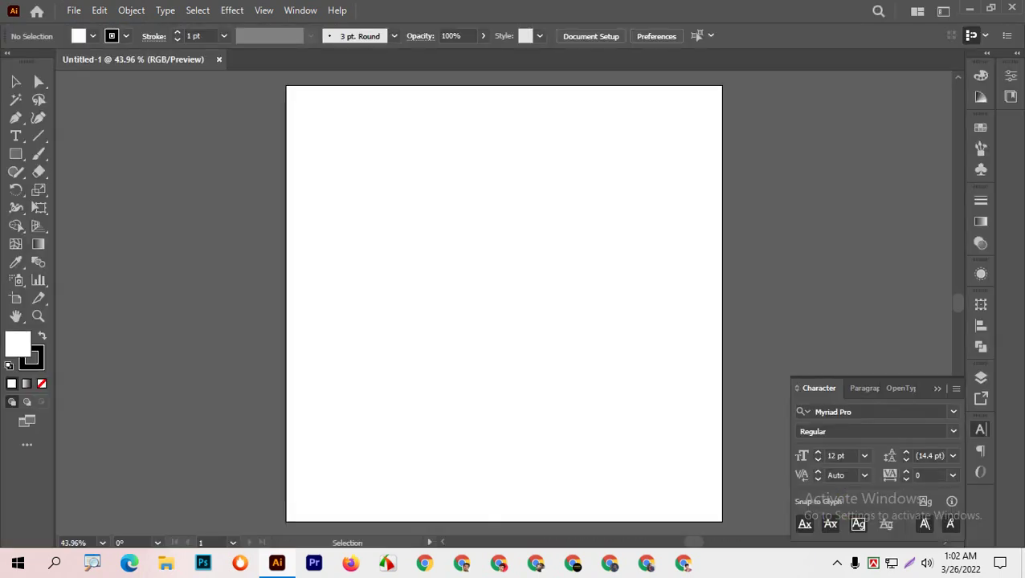
# Step: Set the stroke colour to None
pyautogui.hotkey('ctrl', '-')
pyautogui.click(125, 35)
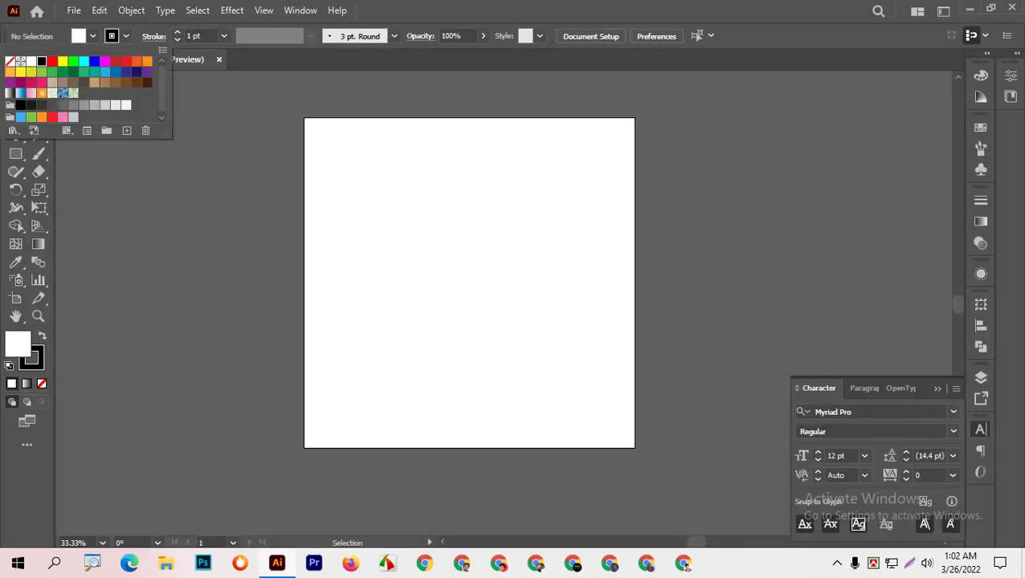
pyautogui.click(10, 61)
pyautogui.press('Escape')
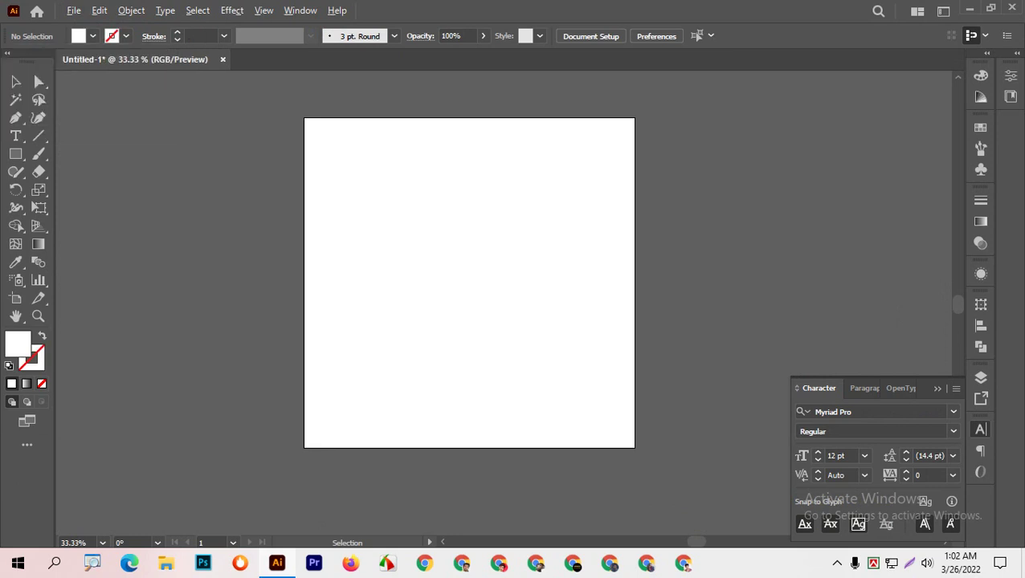
pyautogui.hotkey('ctrl', '+')
# Step: Open the Brushes panel and select the Basic brush
pyautogui.press('m')
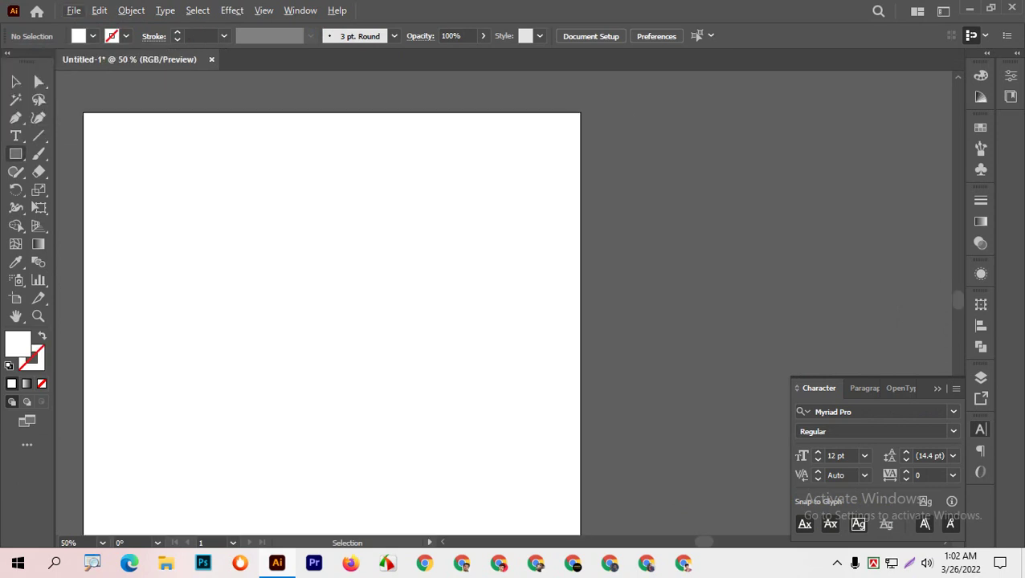
pyautogui.click(16, 154)
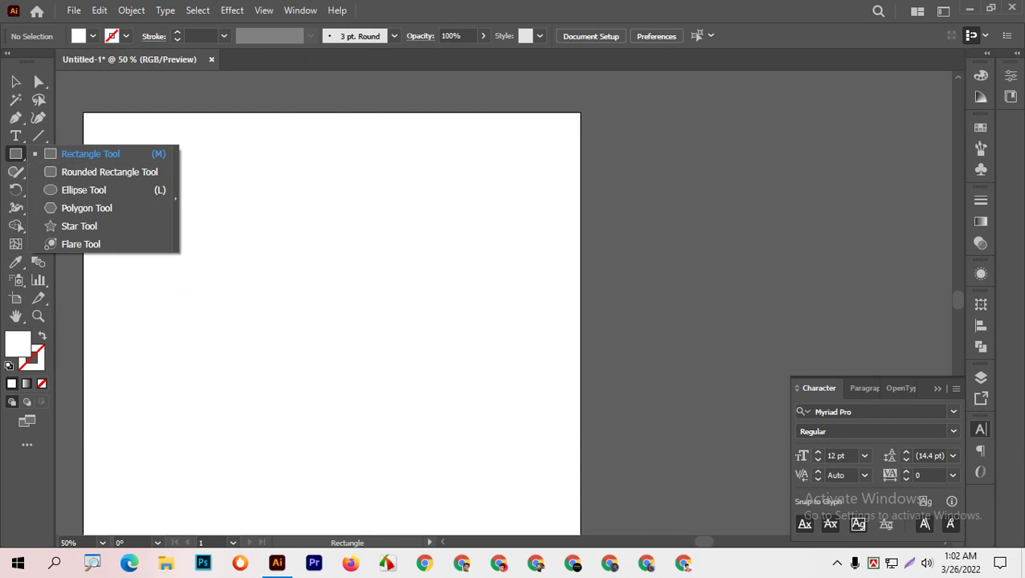
pyautogui.press('Escape')
pyautogui.press('v')
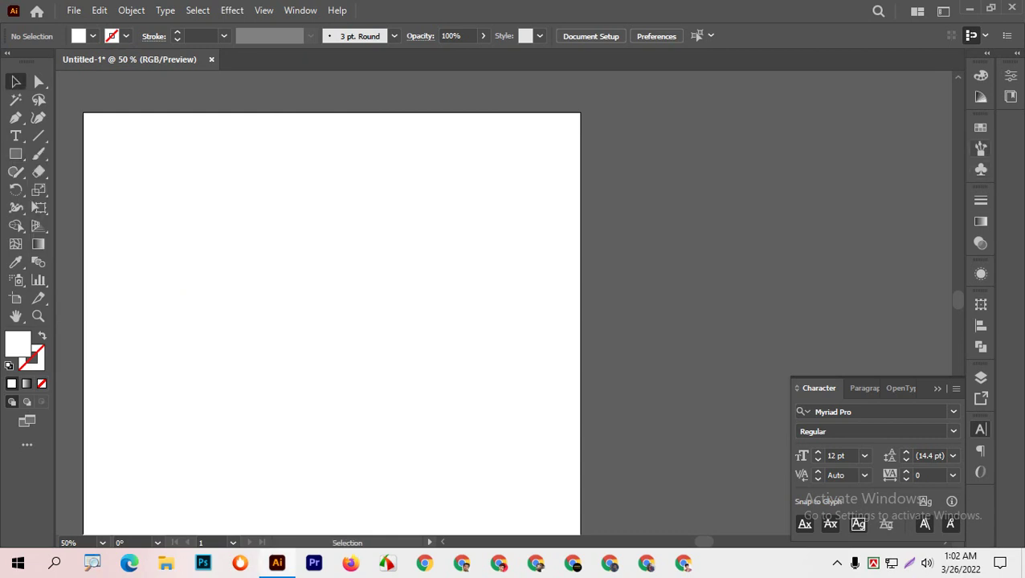
pyautogui.click(975, 148)
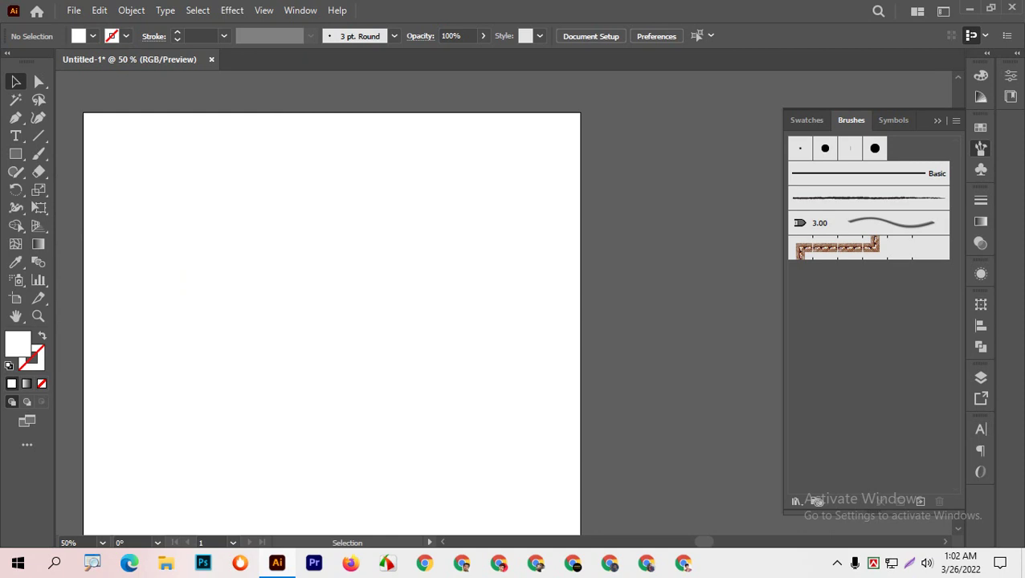
pyautogui.click(859, 172)
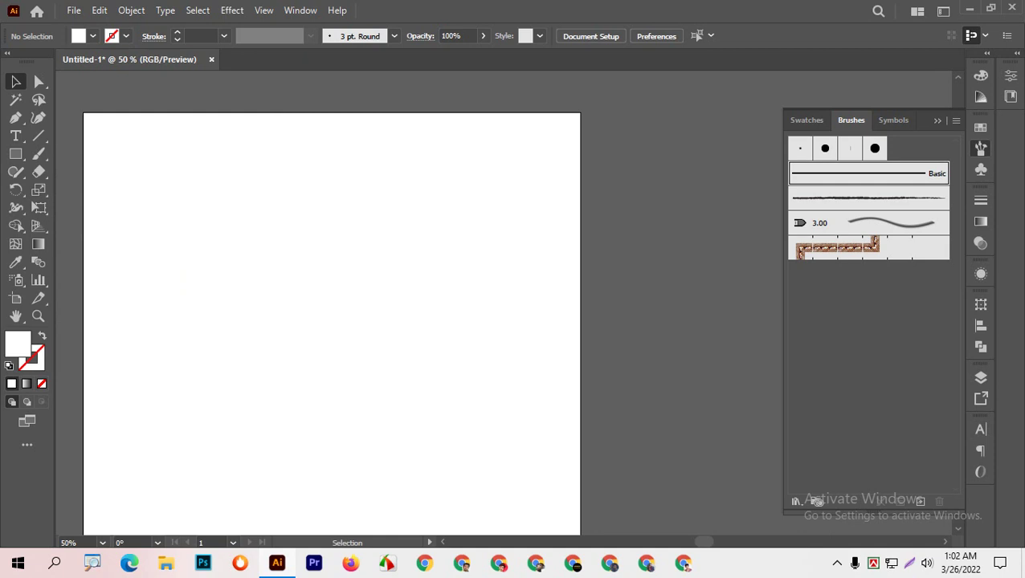
# Step: Switch to the Paintbrush, swap fill and stroke, and make the stroke black
pyautogui.press('b')
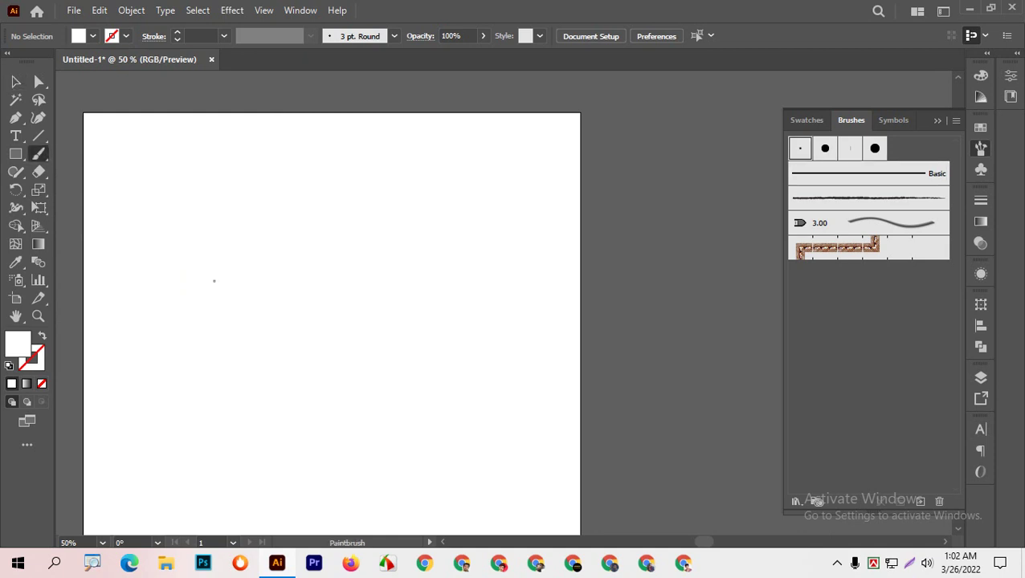
pyautogui.hotkey('shift', 'x')
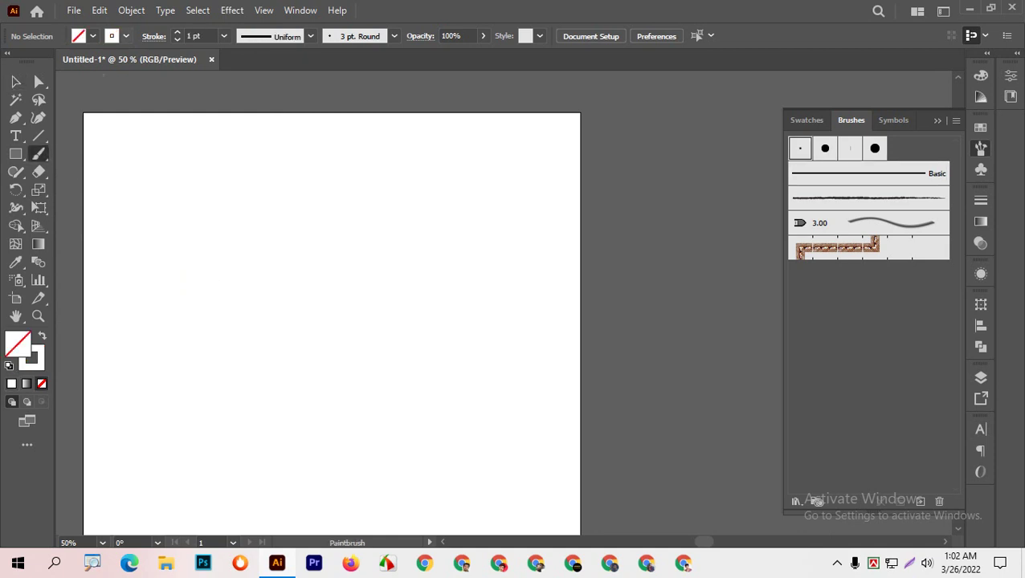
pyautogui.click(125, 36)
pyautogui.click(41, 61)
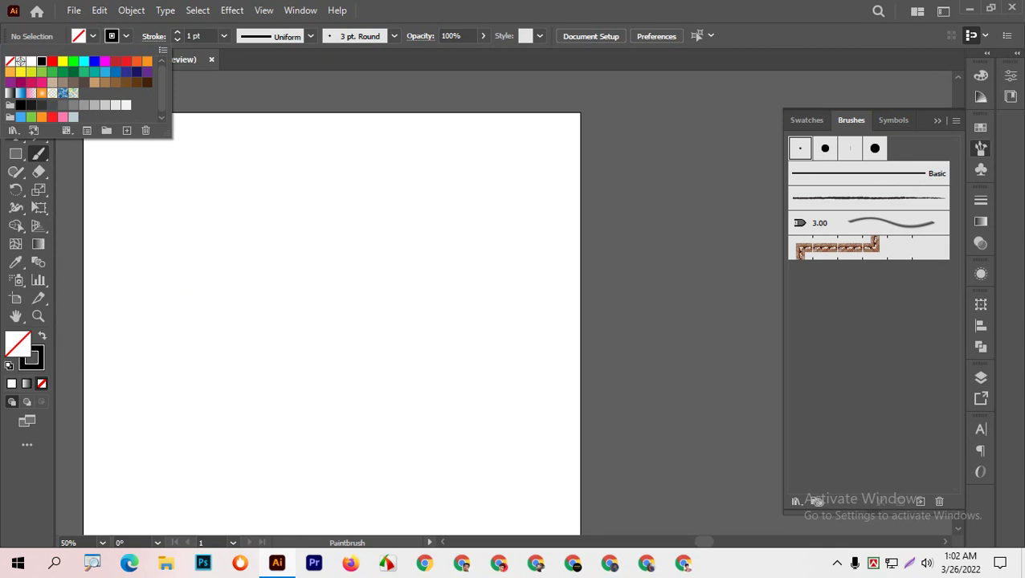
# Step: Paint several trial curved strokes, switching to the rougher second brush midway
pyautogui.moveTo(213, 295); pyautogui.dragTo(418, 192)
pyautogui.moveTo(264, 287); pyautogui.dragTo(397, 220)
pyautogui.click(868, 198)
pyautogui.moveTo(323, 321); pyautogui.dragTo(347, 254)
pyautogui.moveTo(401, 313)
pyautogui.mouseDown()
pyautogui.moveTo(448, 232)
pyautogui.moveTo(458, 160)
pyautogui.moveTo(420, 163)
pyautogui.mouseUp()
# Step: Marquee-select all the trial strokes and delete them
pyautogui.press('v')
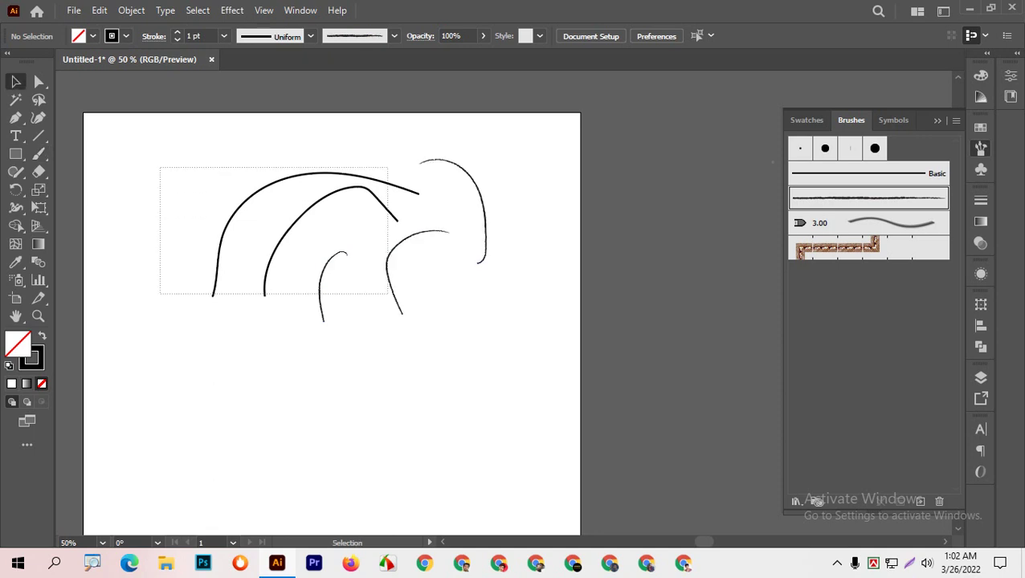
pyautogui.moveTo(158, 167); pyautogui.dragTo(473, 444)
pyautogui.press('Delete')
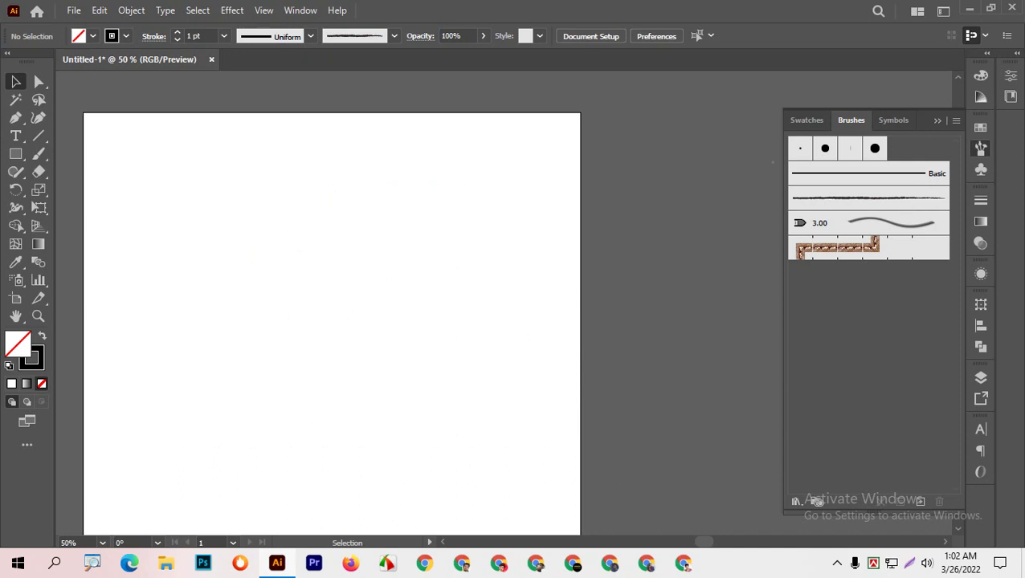
pyautogui.hotkey('shift', 'e')
pyautogui.click(15, 153)
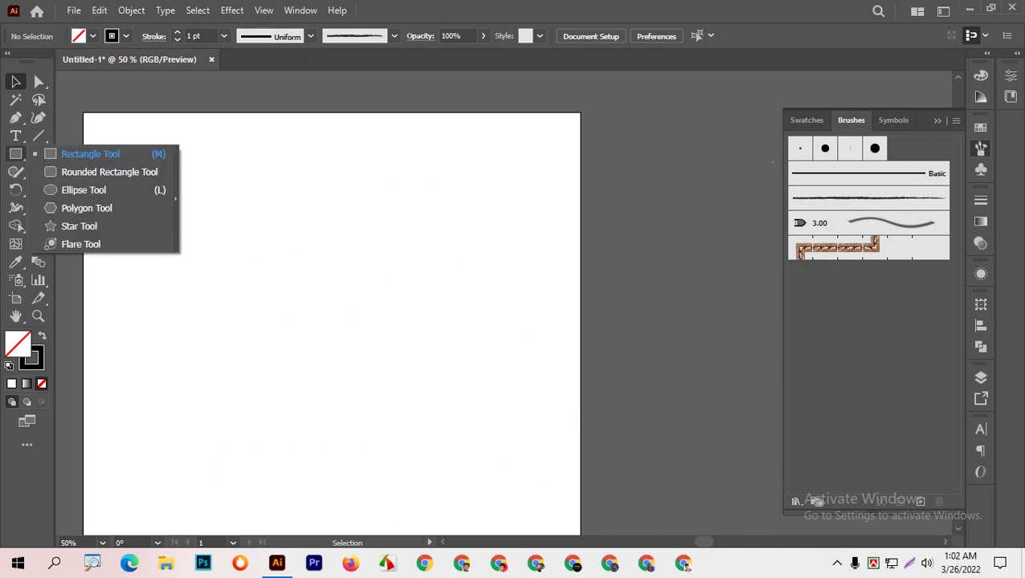
# Step: Draw a small circle near the top-left with black fill and no stroke at 150% zoom
pyautogui.click(84, 190)
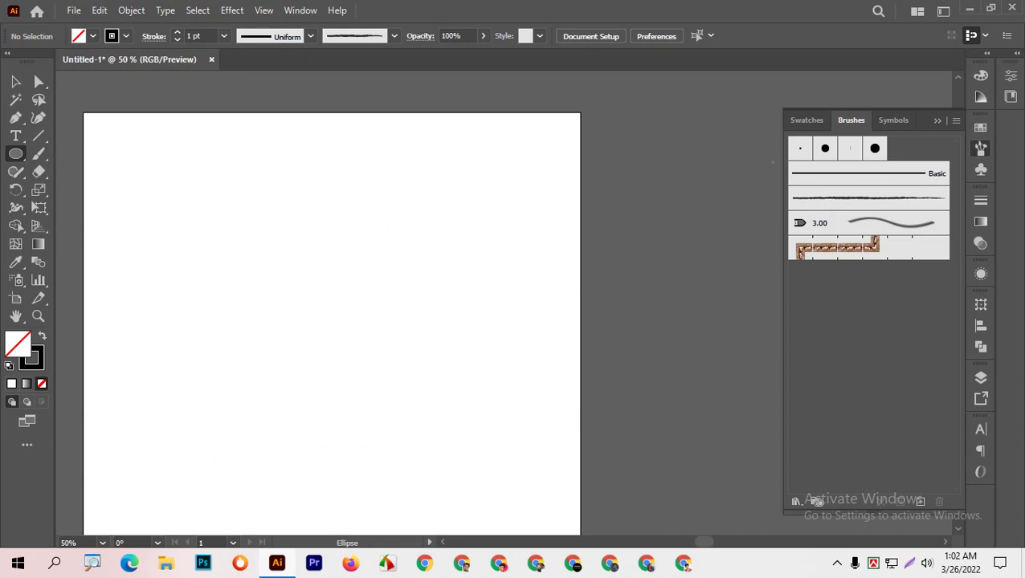
pyautogui.hotkey('ctrl', '=')
pyautogui.hotkey('ctrl', '=')
pyautogui.hotkey('ctrl', '=')
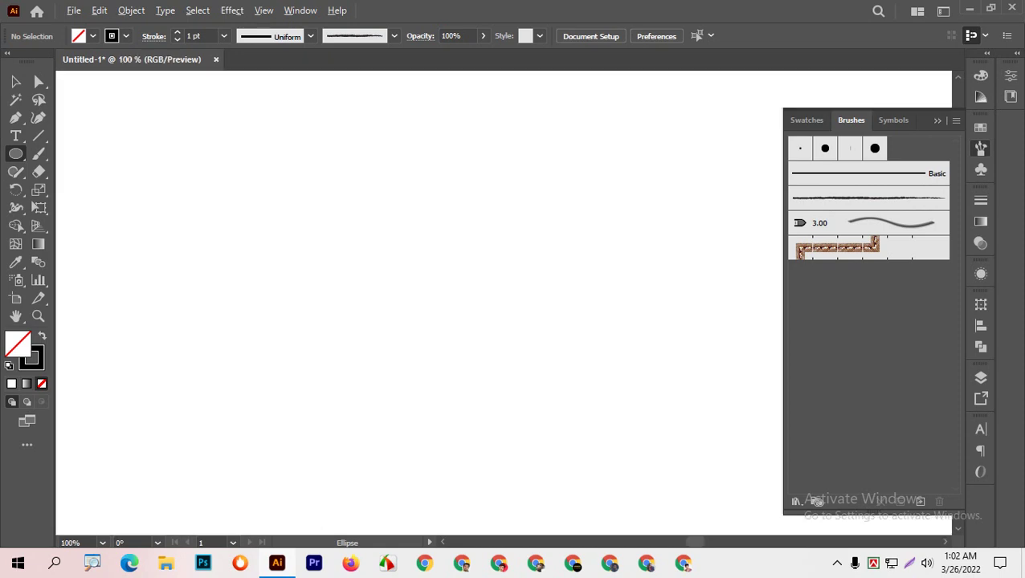
pyautogui.moveTo(291, 153); pyautogui.dragTo(315, 177)
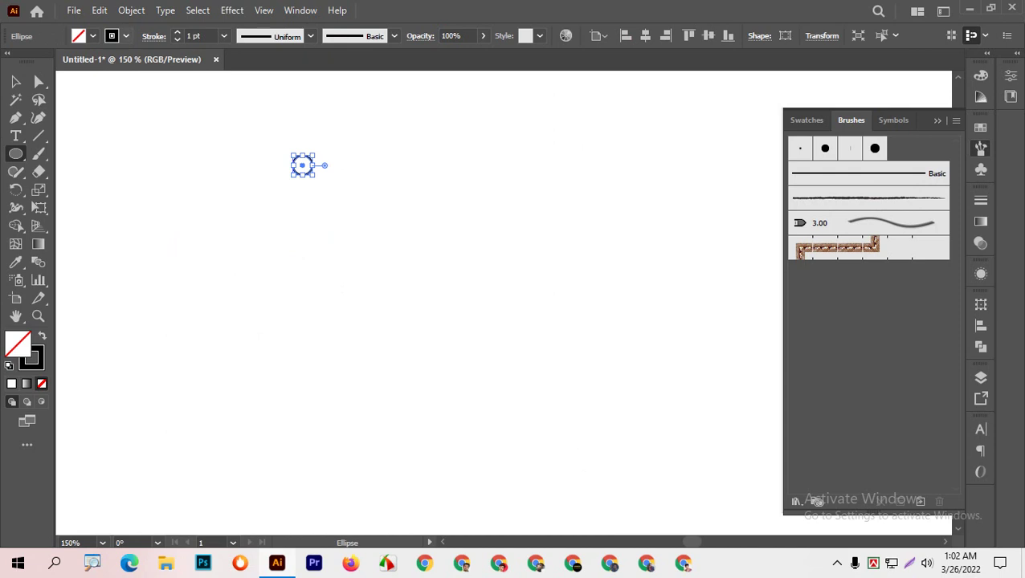
pyautogui.click(126, 36)
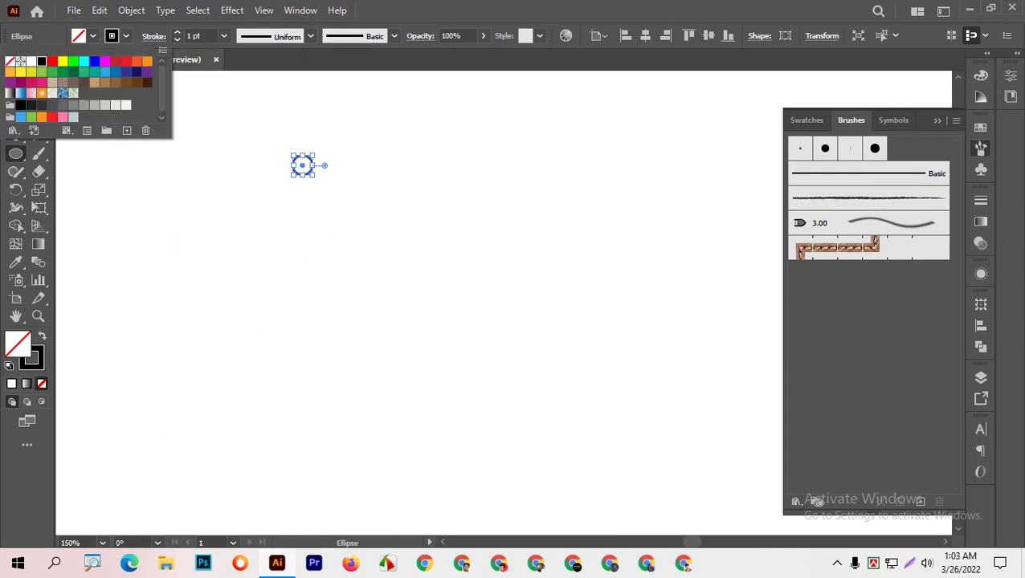
pyautogui.click(9, 61)
pyautogui.click(93, 37)
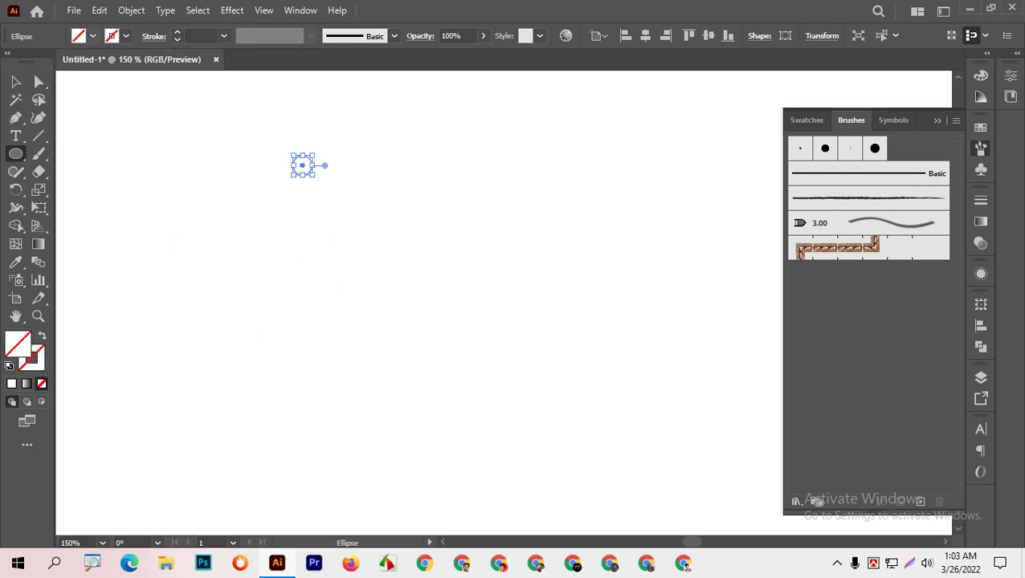
pyautogui.click(93, 36)
pyautogui.click(41, 61)
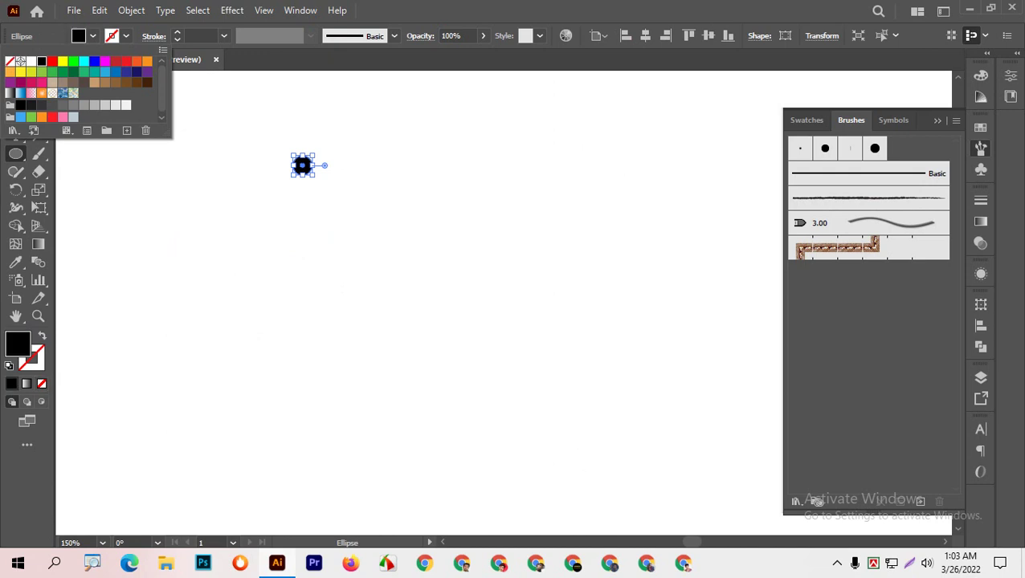
pyautogui.press('Escape')
# Step: Reselect the black circle and zoom in close on it
pyautogui.press('v')
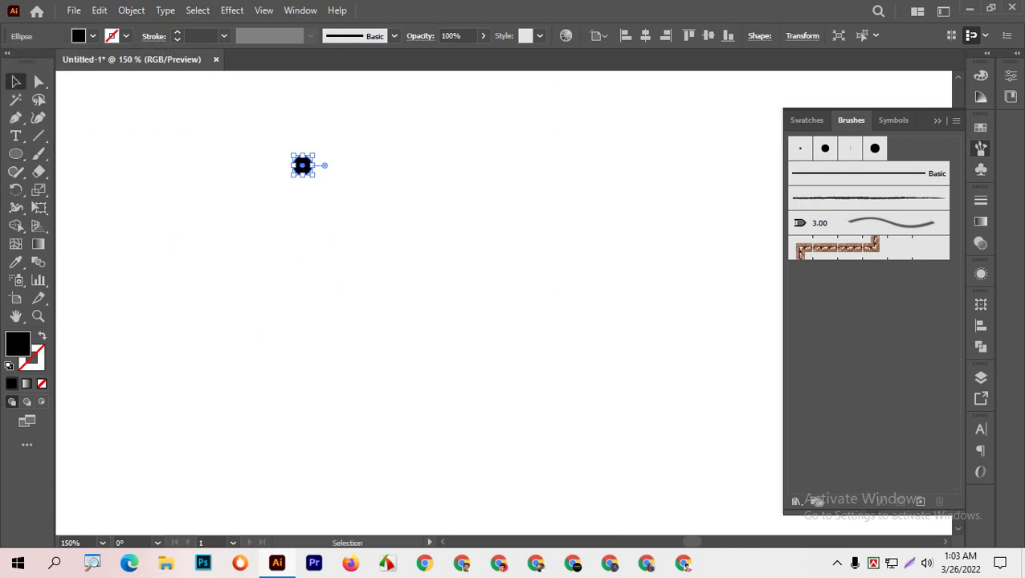
pyautogui.click(321, 157)
pyautogui.click(302, 165)
pyautogui.hotkey('ctrl', '+')
pyautogui.hotkey('ctrl', '+')
pyautogui.hotkey('ctrl', '+')
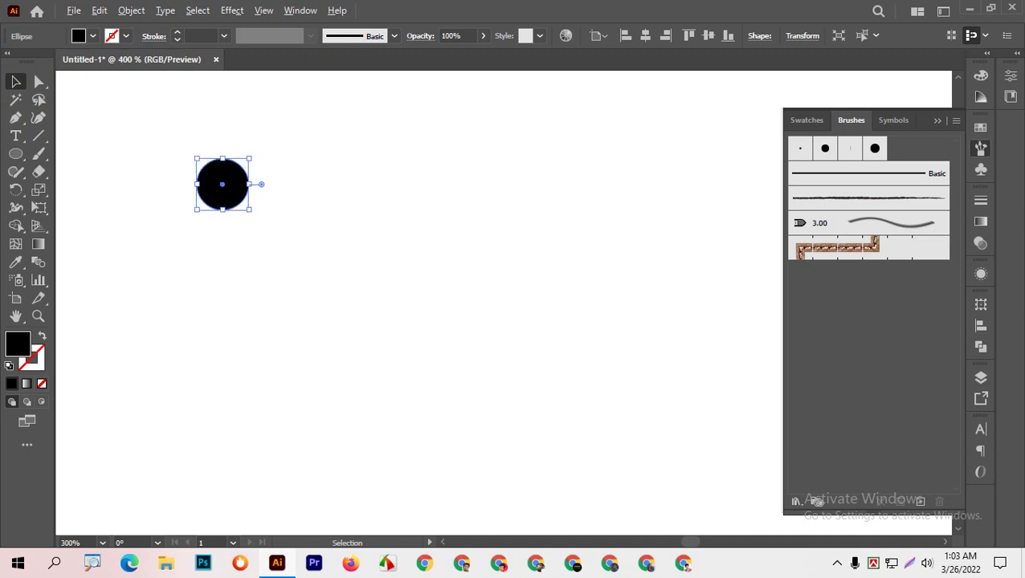
# Step: Shrink the circle to about 10.5 px and drag its right anchor into a long tapered point
pyautogui.click(38, 82)
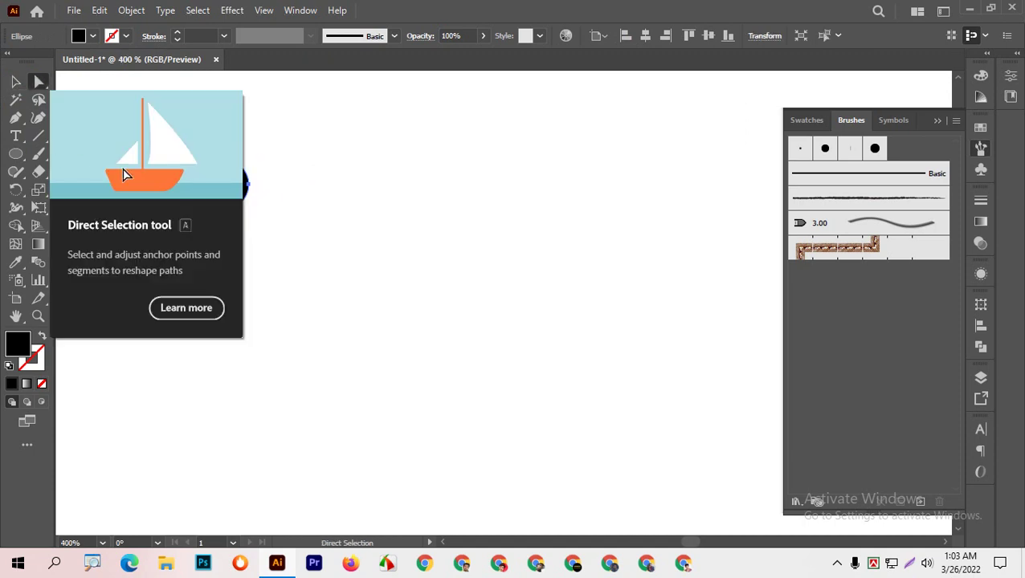
pyautogui.press('v')
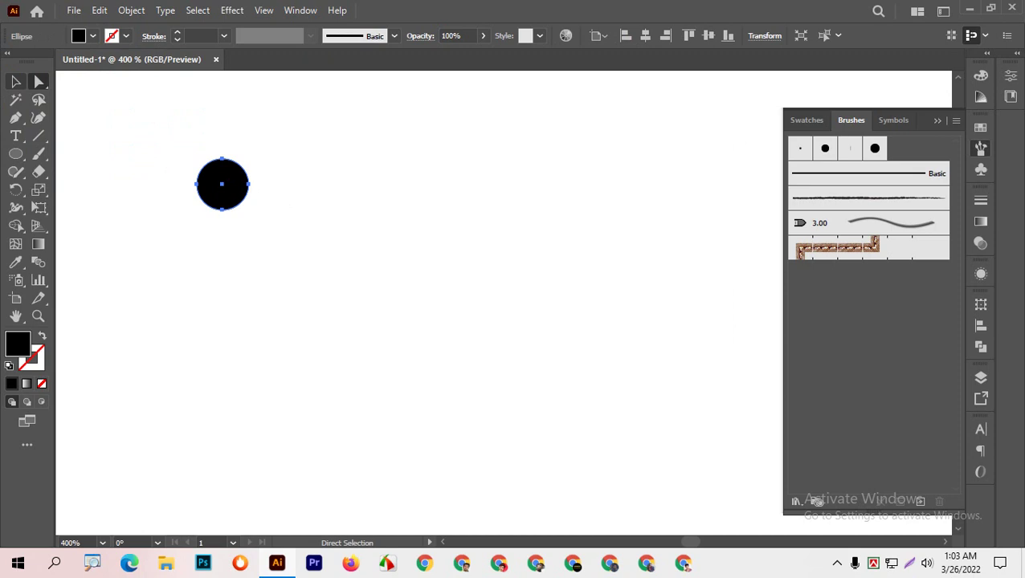
pyautogui.moveTo(249, 209); pyautogui.dragTo(229, 188)
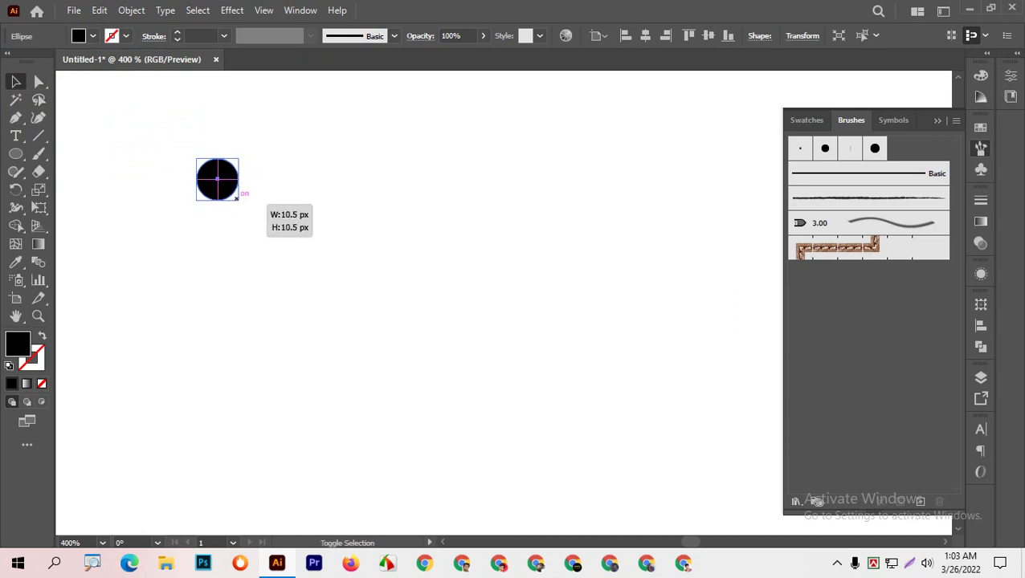
pyautogui.click(39, 81)
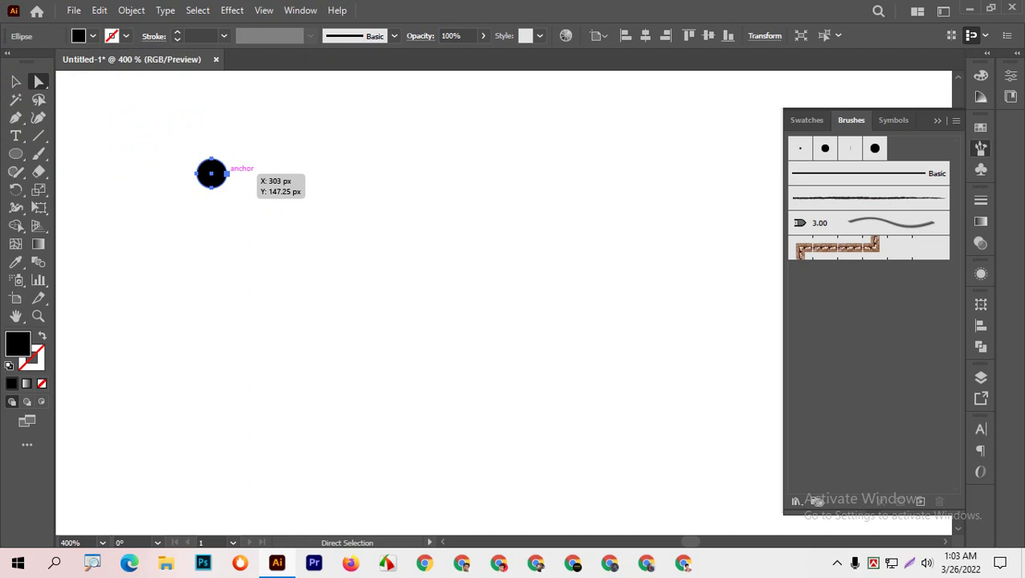
pyautogui.moveTo(226, 173); pyautogui.dragTo(900, 171)
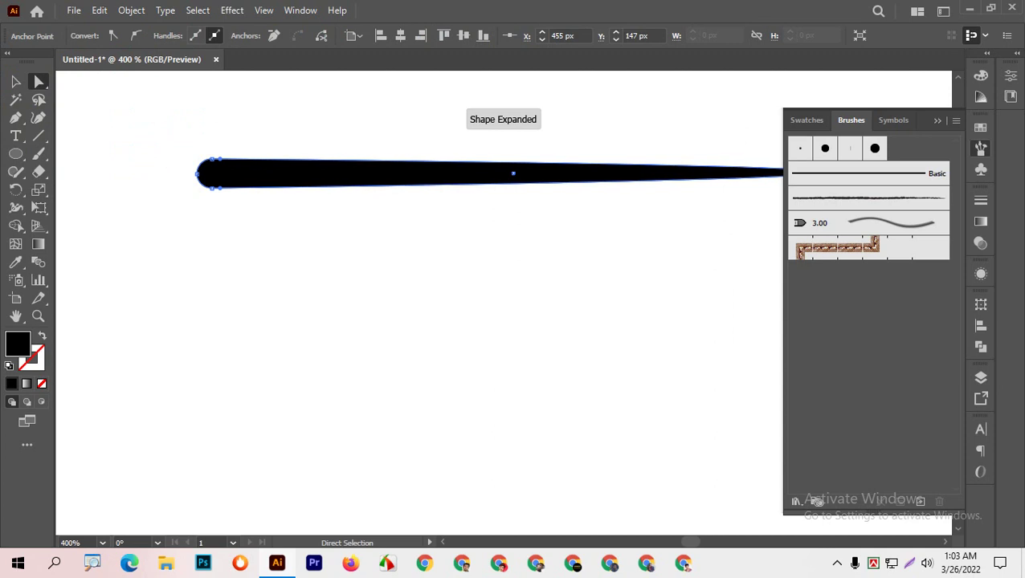
pyautogui.hotkey('ctrl', '-')
pyautogui.hotkey('ctrl', '-')
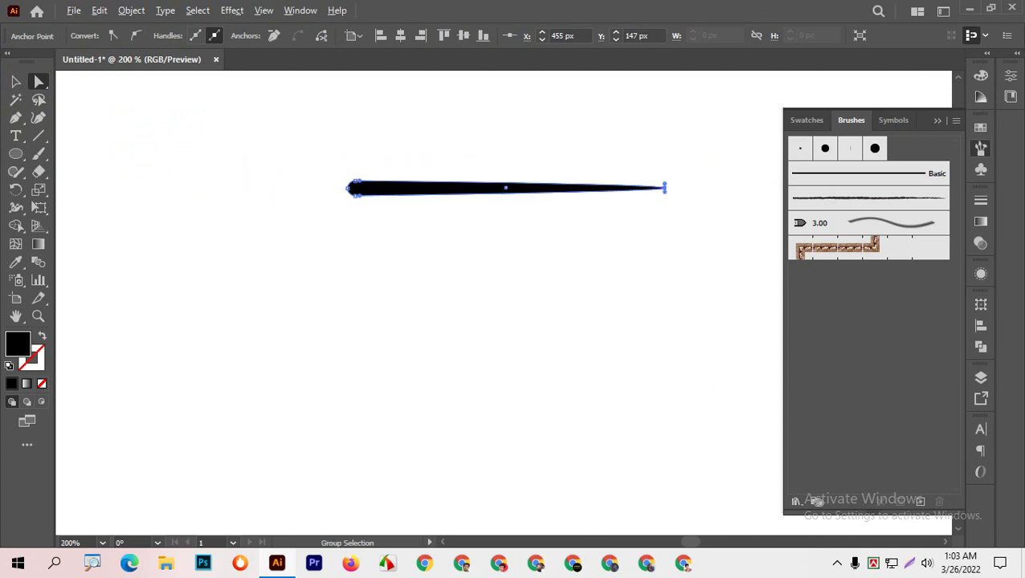
pyautogui.press('v')
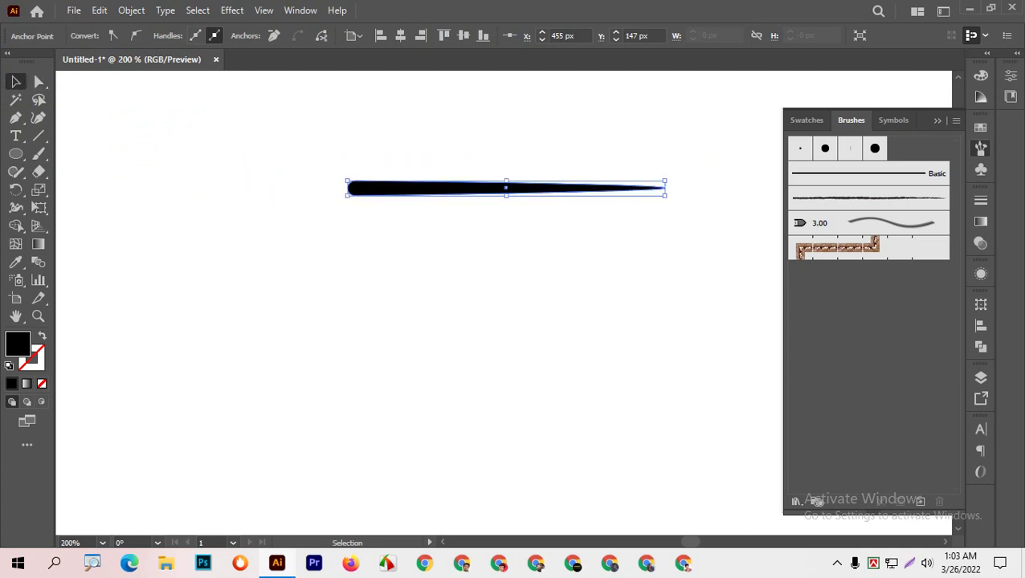
pyautogui.hotkey('ctrl', 'shift', 'a')
pyautogui.moveTo(506, 188); pyautogui.dragTo(282, 250)
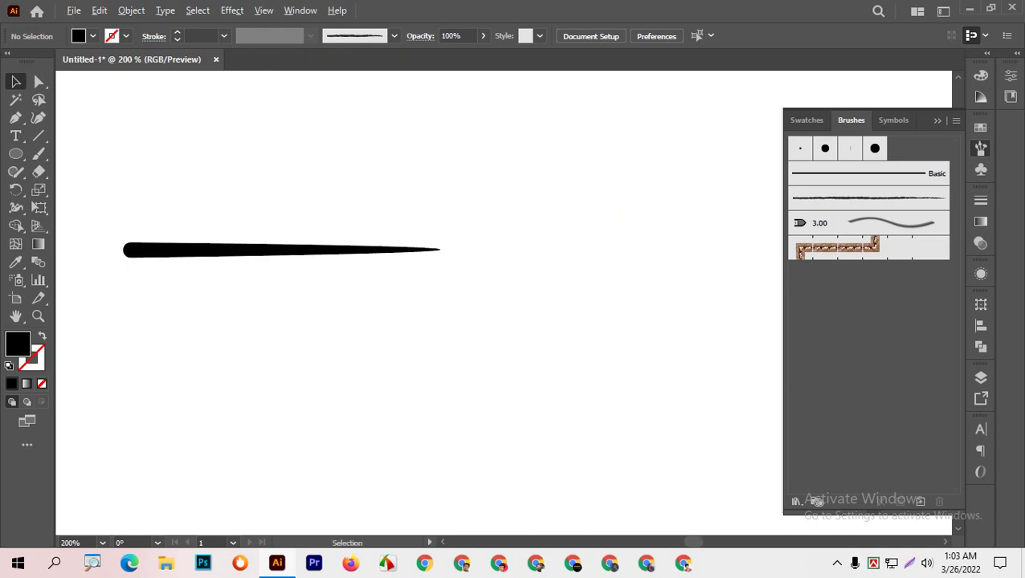
# Step: Duplicate the tapered stroke just below the original
pyautogui.scroll(3, 241, 257)
pyautogui.scroll(3, 241, 265)
pyautogui.scroll(3, 257, 257)
pyautogui.scroll(3, 225, 297)
pyautogui.scroll(-3, 354, 265)
pyautogui.scroll(-3, 354, 263)
pyautogui.scroll(-3, 354, 262)
pyautogui.scroll(-3, 359, 264)
pyautogui.scroll(3, 359, 263)
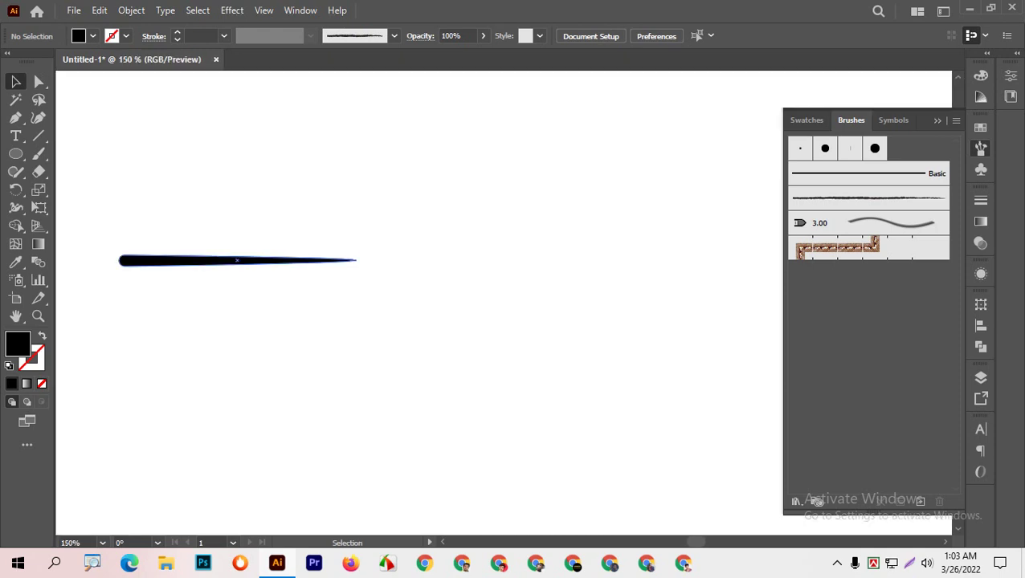
pyautogui.moveTo(237, 260); pyautogui.dragTo(237, 299)
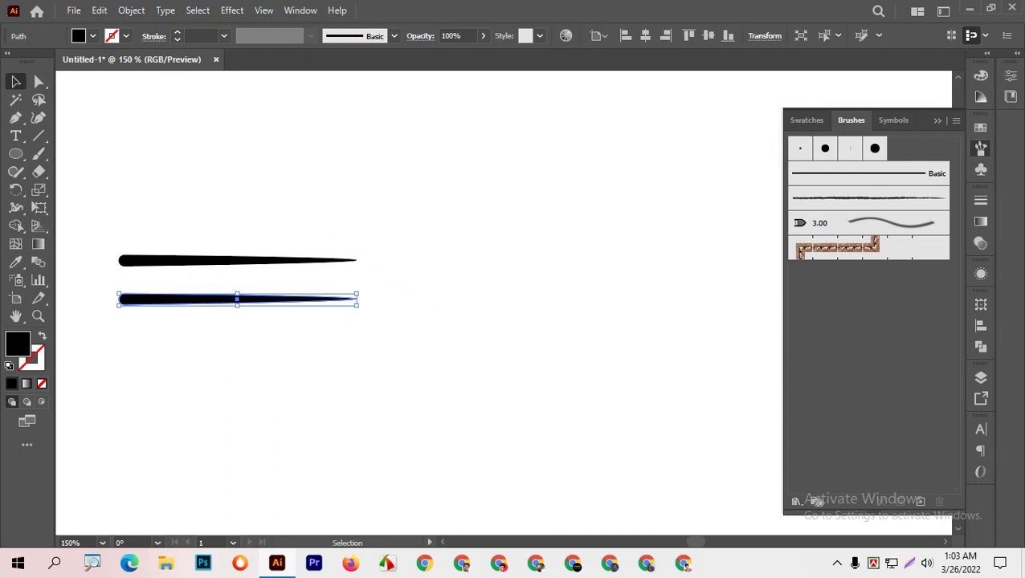
# Step: Delete the copy's tip anchor, leaving only a small fragment
pyautogui.click(39, 81)
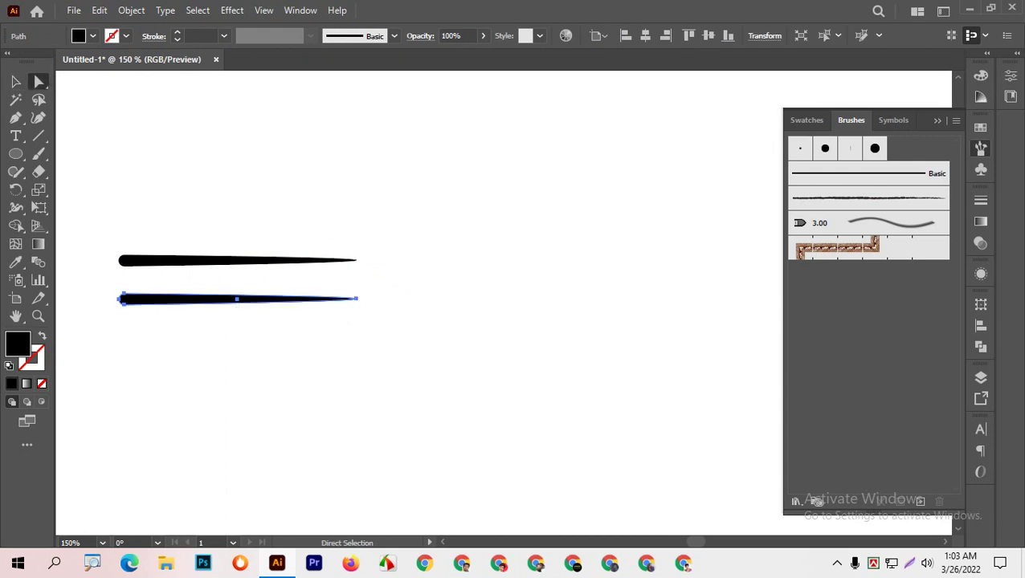
pyautogui.scroll(3, 357, 299)
pyautogui.scroll(2, 357, 299)
pyautogui.scroll(4, 358, 299)
pyautogui.scroll(-2, 440, 165)
pyautogui.click(581, 141)
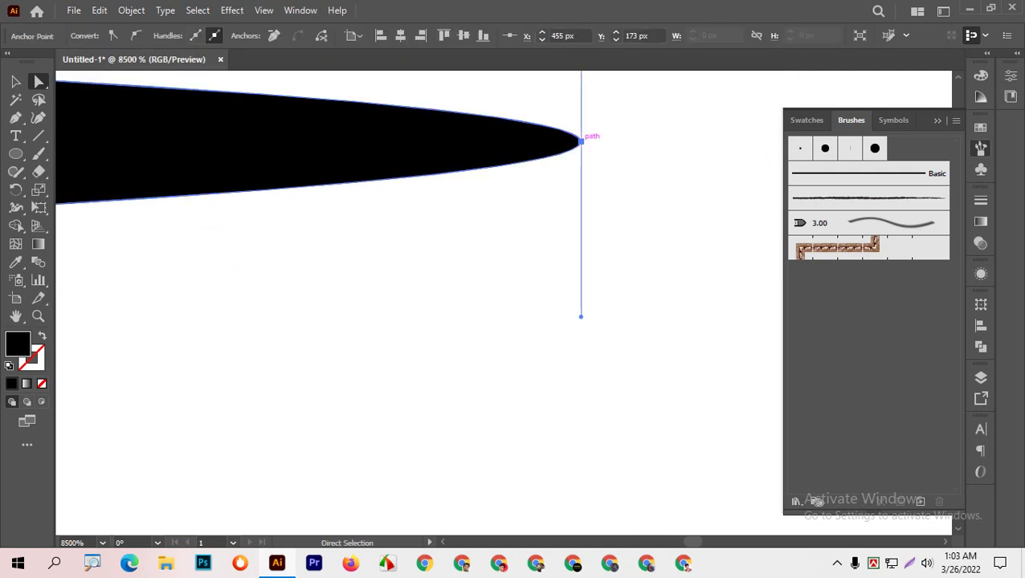
pyautogui.scroll(5, 498, 306)
pyautogui.scroll(-1, 498, 305)
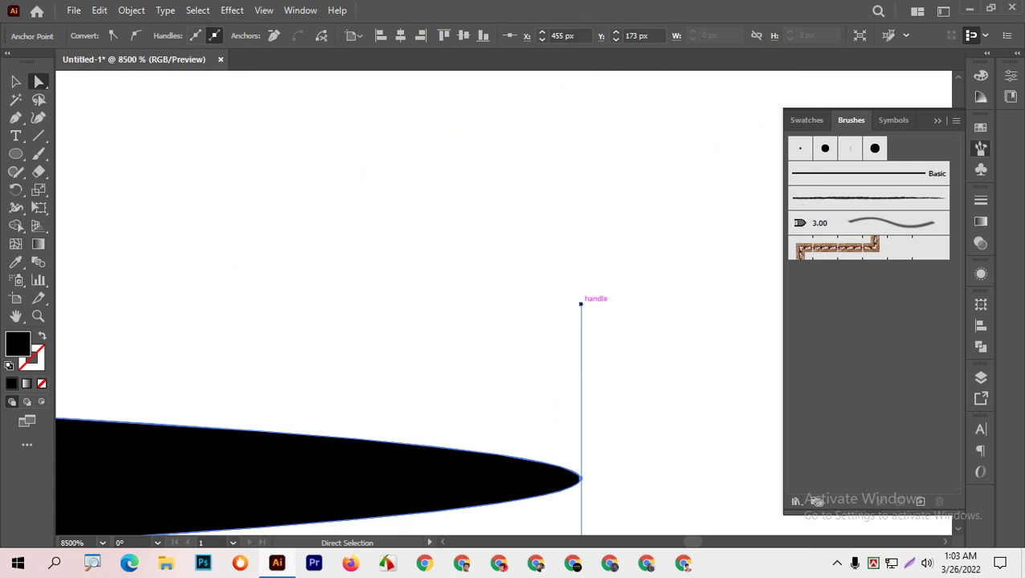
pyautogui.press('Delete')
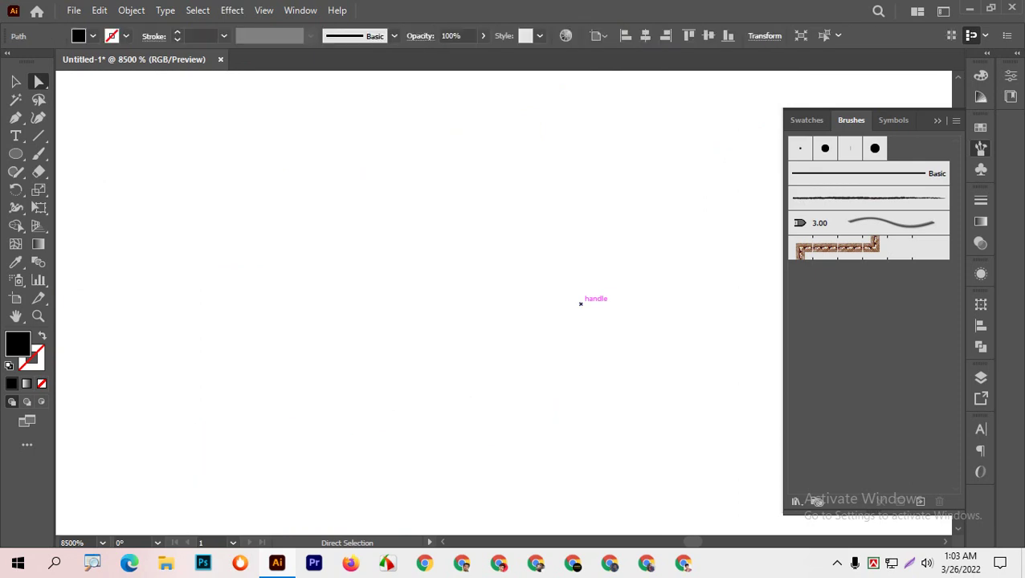
pyautogui.scroll(-2, 580, 304)
pyautogui.scroll(-3, 580, 304)
pyautogui.scroll(-4, 580, 304)
pyautogui.scroll(-4, 580, 304)
pyautogui.press('ctrl')
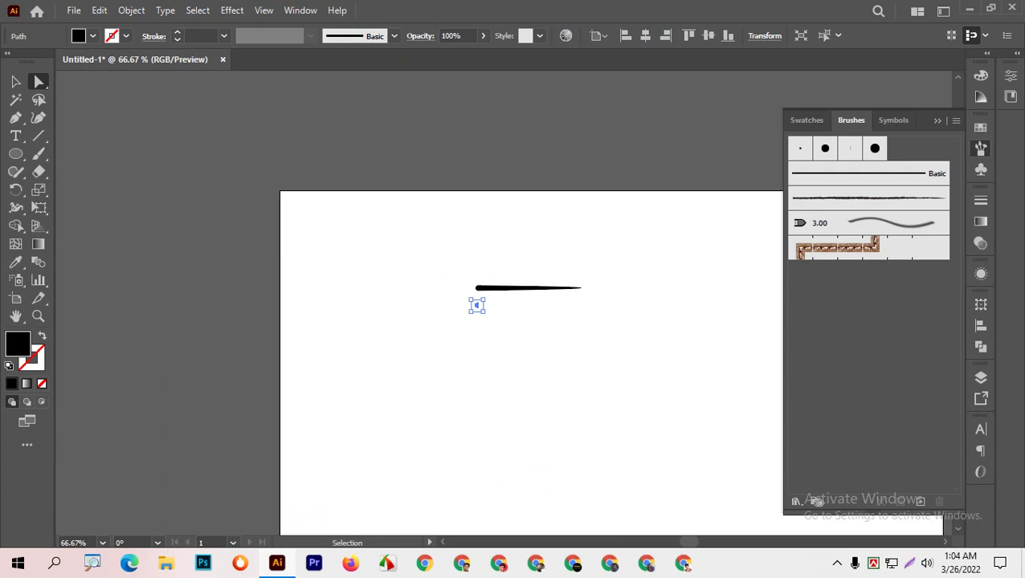
# Step: Stretch the fragment into a second tapered stroke and flatten the upper curve at its tip
pyautogui.moveTo(477, 305); pyautogui.dragTo(579, 304)
pyautogui.scroll(3, 580, 304)
pyautogui.scroll(2, 580, 304)
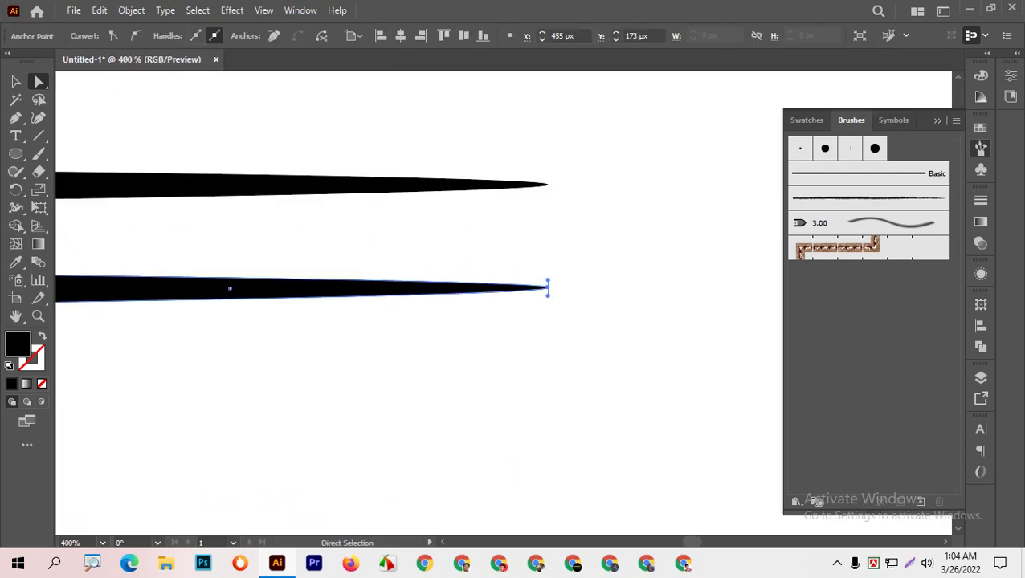
pyautogui.scroll(3, 547, 287)
pyautogui.scroll(2, 511, 326)
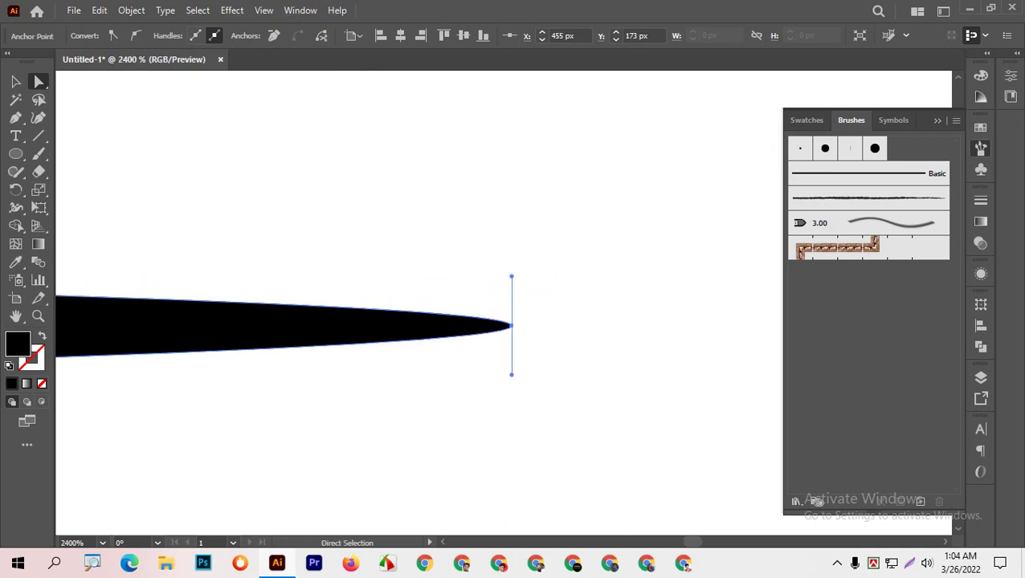
pyautogui.moveTo(511, 276); pyautogui.dragTo(512, 326)
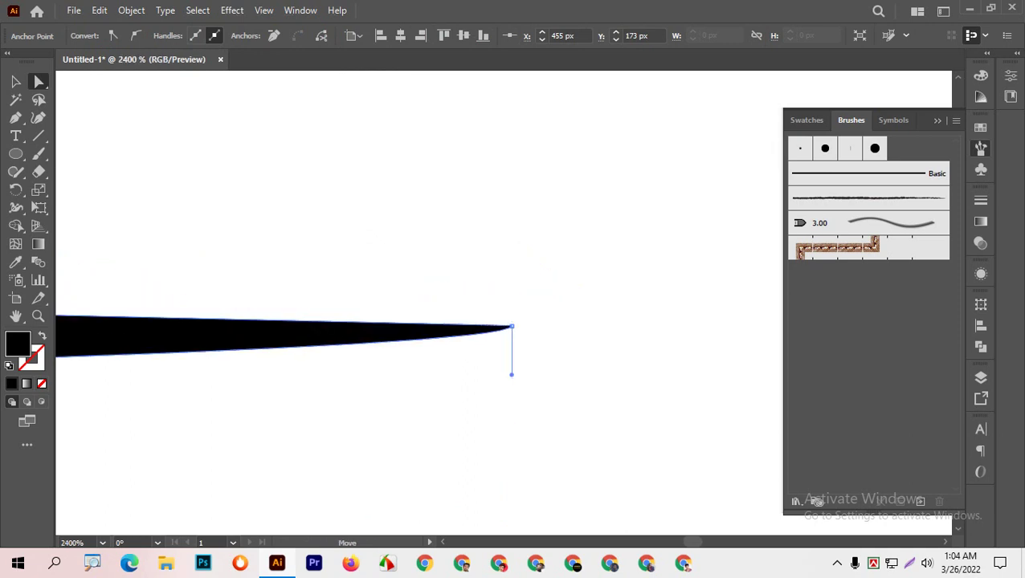
# Step: Collapse the tip's direction handle onto the anchor for a needle-sharp point, then deselect
pyautogui.scroll(5, 527, 337)
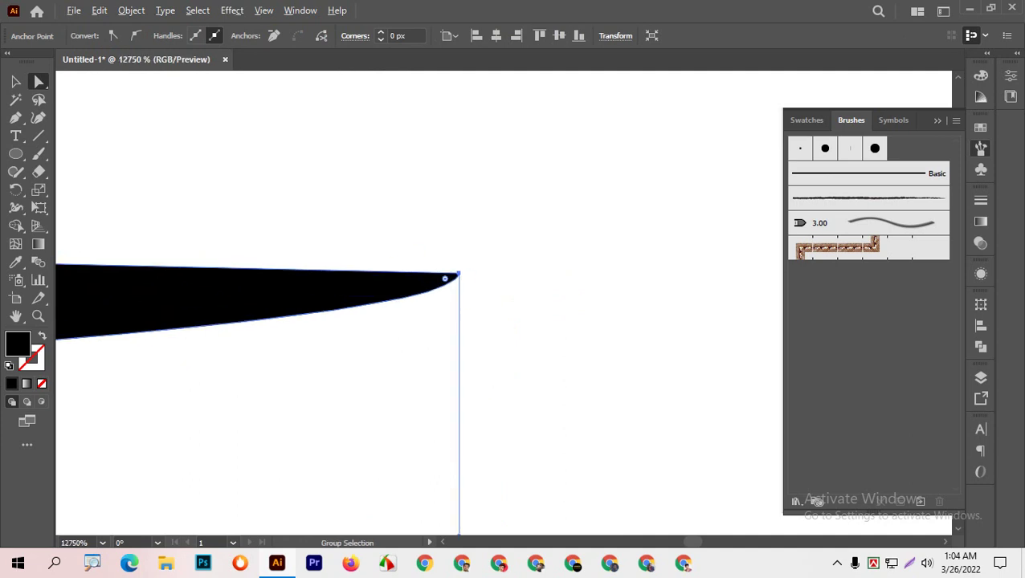
pyautogui.scroll(5, 527, 337)
pyautogui.scroll(3, 527, 337)
pyautogui.scroll(-3, 527, 338)
pyautogui.scroll(-3, 498, 306)
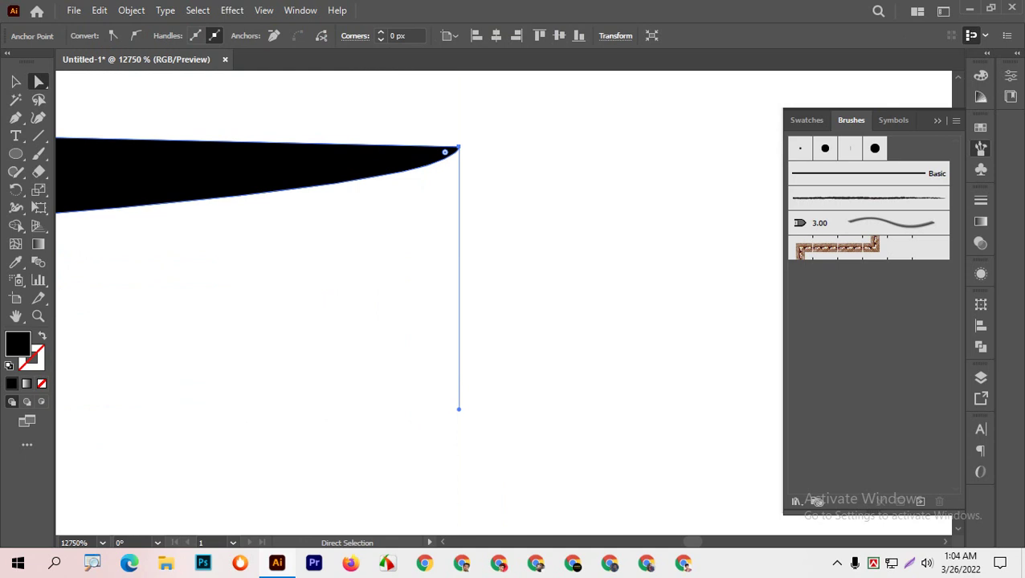
pyautogui.moveTo(459, 408); pyautogui.dragTo(459, 147)
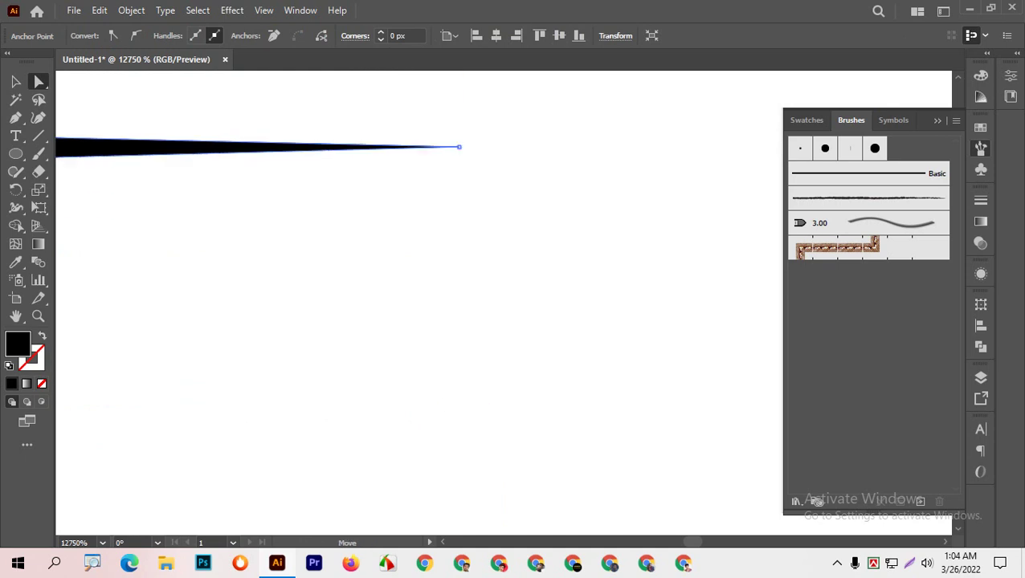
pyautogui.scroll(-2, 460, 147)
pyautogui.scroll(-2, 460, 147)
pyautogui.scroll(-2, 481, 169)
pyautogui.scroll(-2, 480, 169)
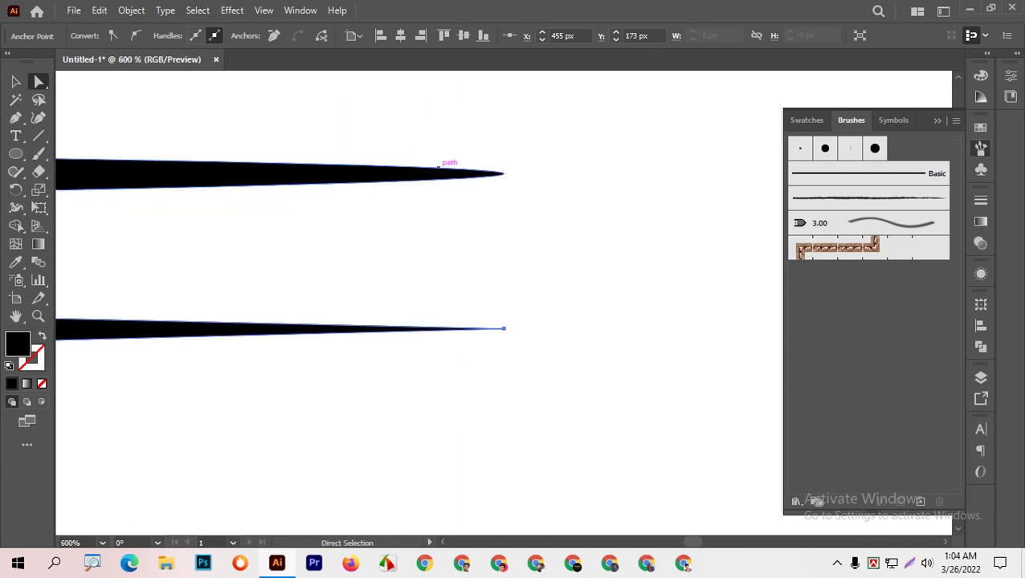
pyautogui.scroll(-1, 481, 169)
pyautogui.scroll(-1, 338, 273)
pyautogui.scroll(-3, 337, 273)
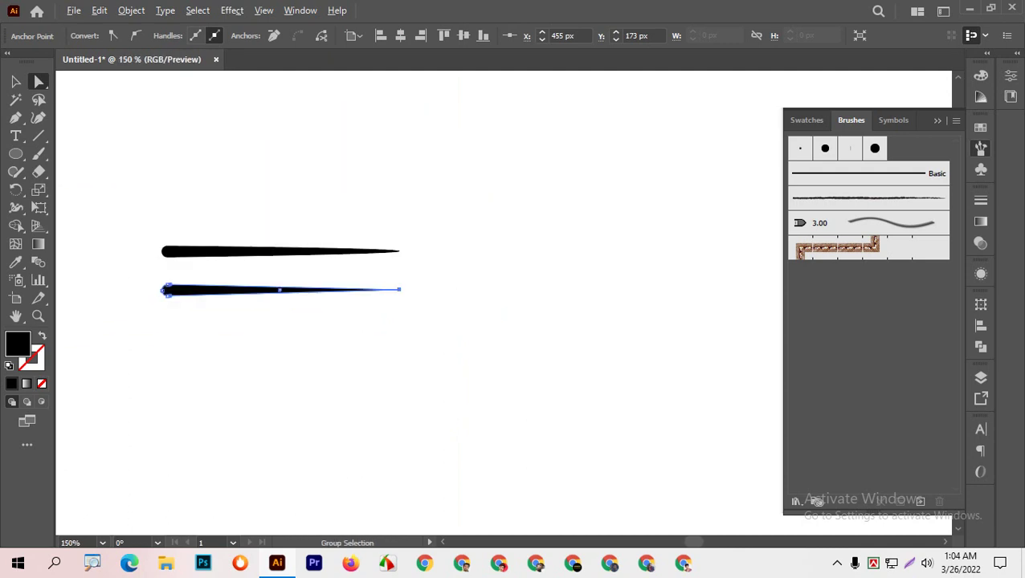
pyautogui.scroll(1, 315, 268)
pyautogui.press('v')
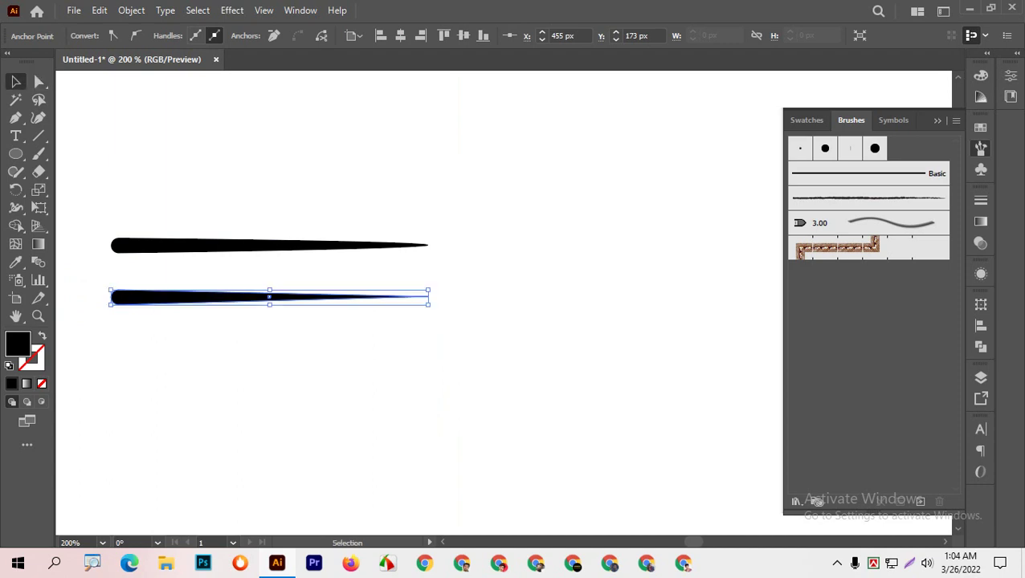
pyautogui.hotkey('ctrl', 'shift', 'a')
pyautogui.hscroll(-3, 401, 241)
pyautogui.scroll(-1, 402, 241)
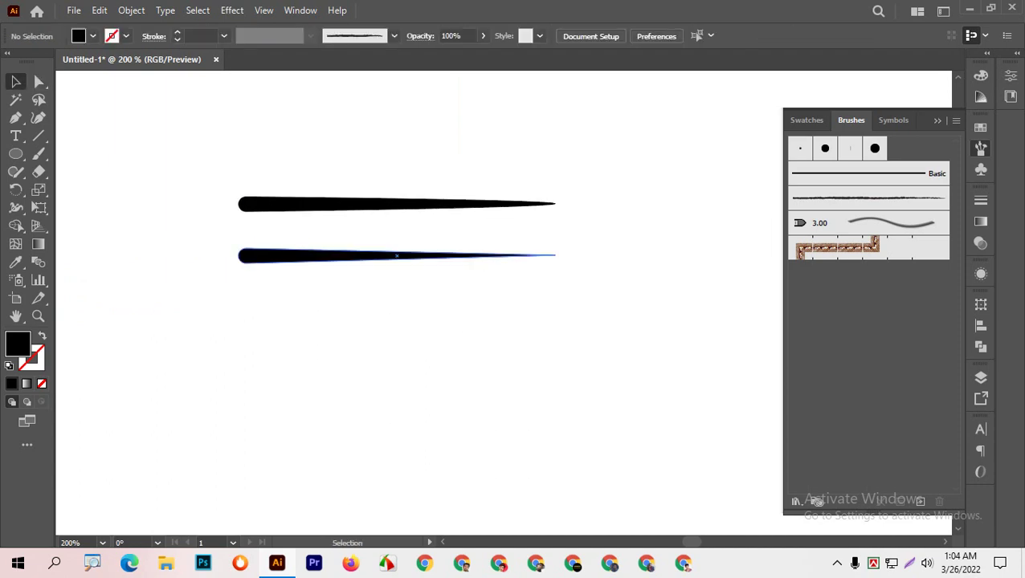
pyautogui.press('l')
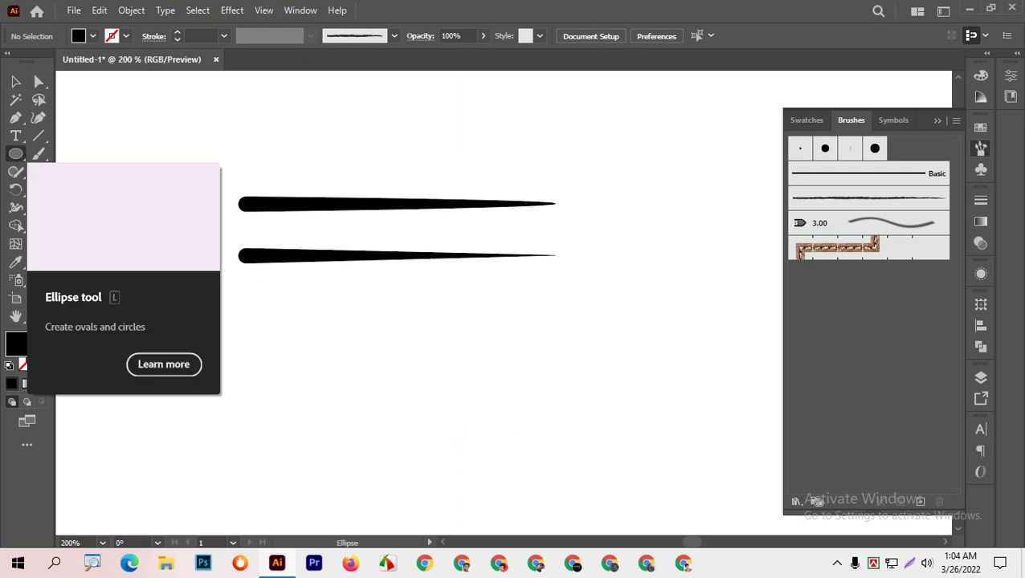
# Step: Draw a tiny circle below the two strokes and pull its anchors into a third tapered stroke
pyautogui.moveTo(353, 294); pyautogui.dragTo(359, 299)
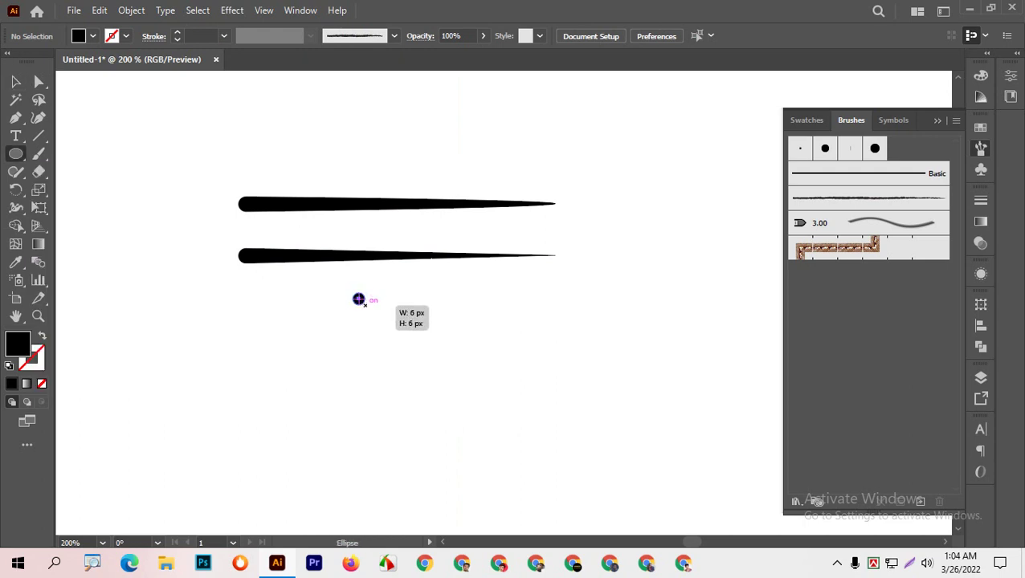
pyautogui.moveTo(358, 298); pyautogui.dragTo(358, 299)
pyautogui.scroll(4, 365, 308)
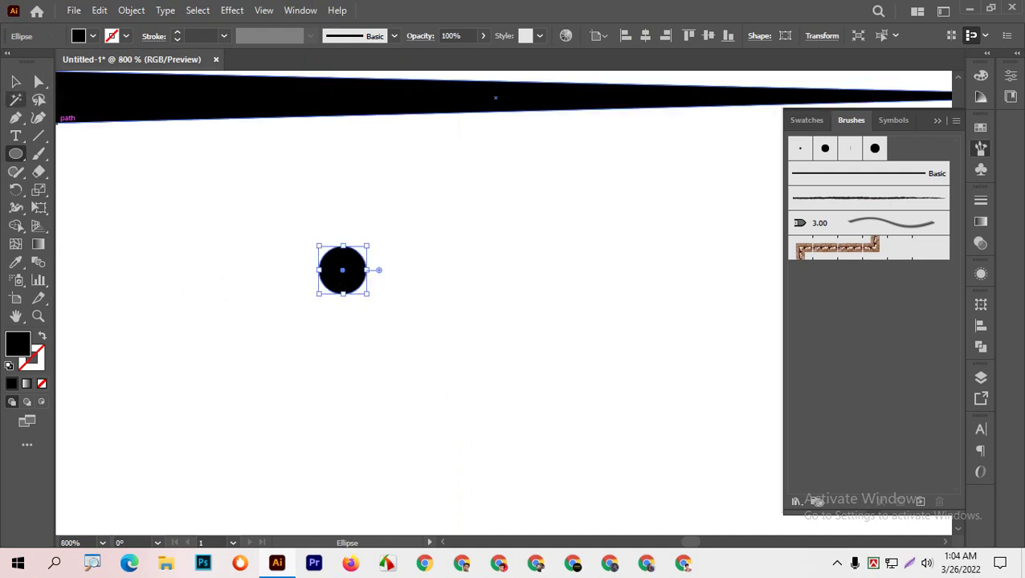
pyautogui.press('a')
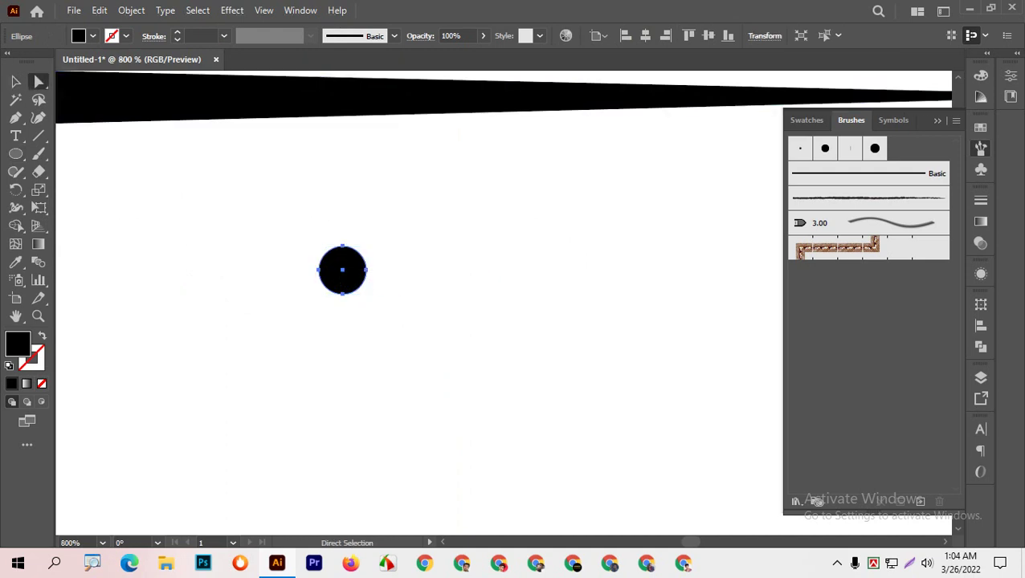
pyautogui.moveTo(366, 270); pyautogui.dragTo(382, 270)
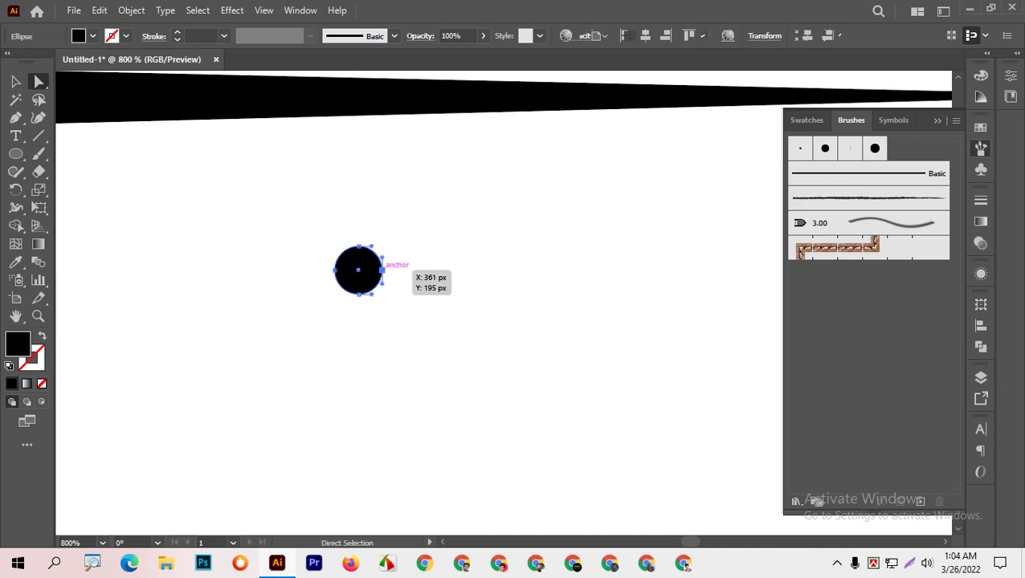
pyautogui.moveTo(383, 270); pyautogui.dragTo(803, 256)
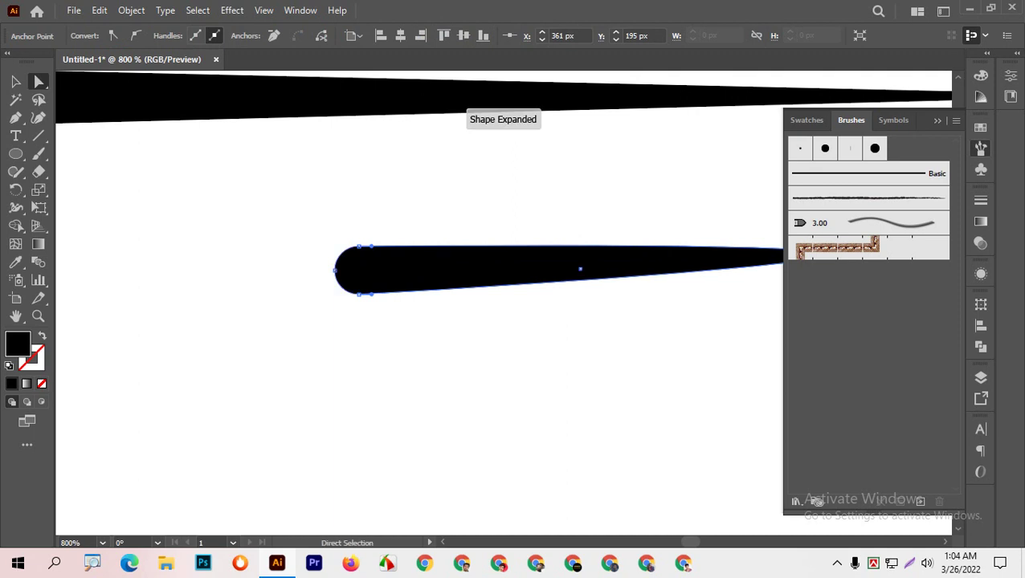
pyautogui.moveTo(335, 270); pyautogui.dragTo(57, 285)
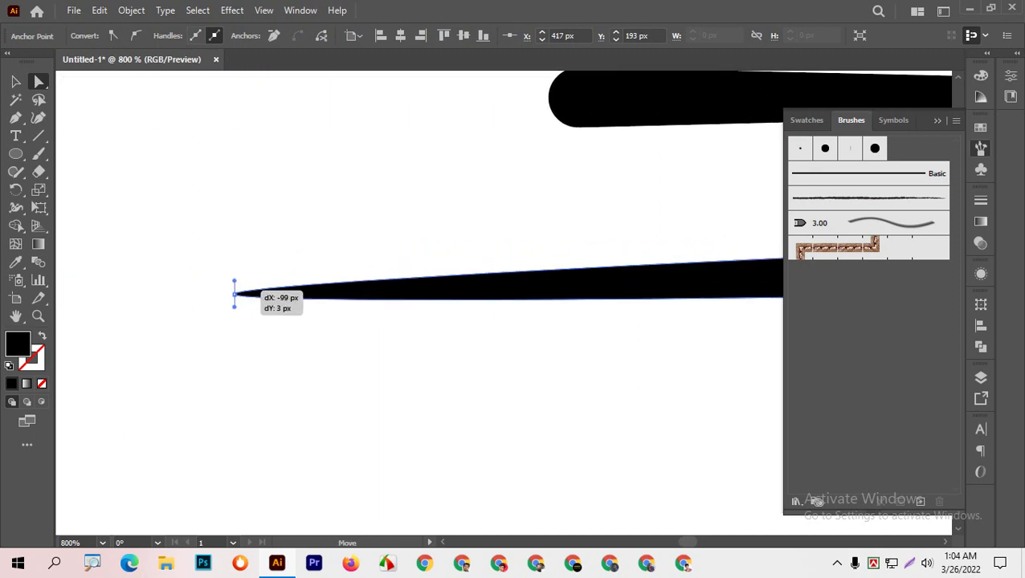
pyautogui.moveTo(58, 286); pyautogui.dragTo(226, 279)
# Step: Shorten the third stroke by dragging its left anchor rightward, then select it
pyautogui.scroll(-5, 226, 278)
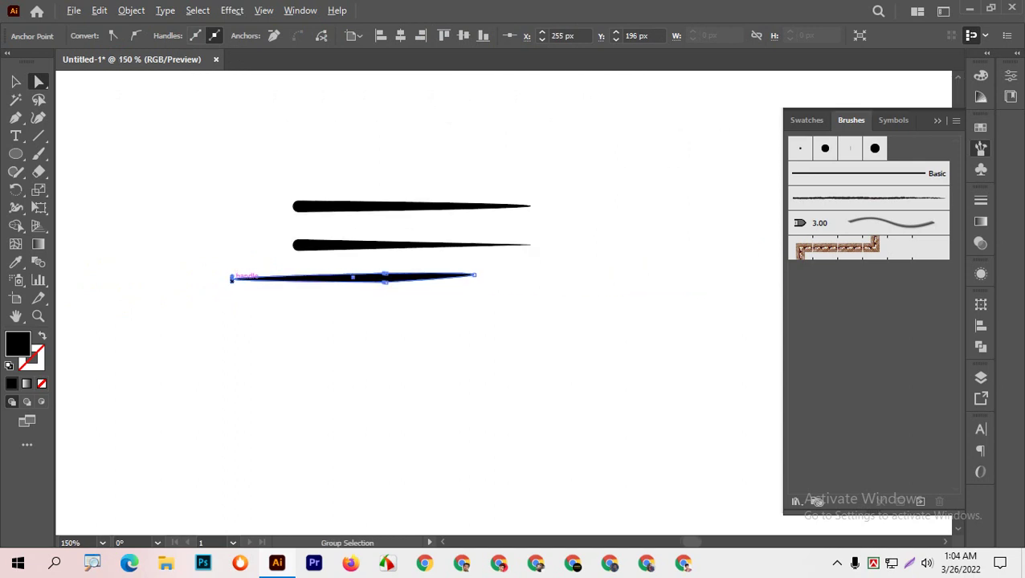
pyautogui.click(401, 322)
pyautogui.moveTo(425, 280); pyautogui.dragTo(474, 277)
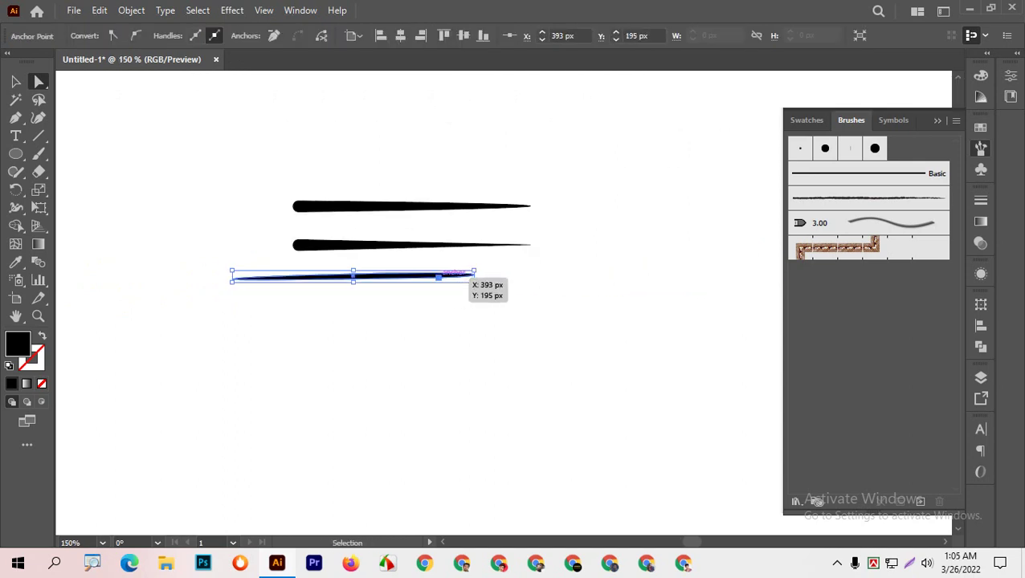
pyautogui.moveTo(231, 280); pyautogui.dragTo(382, 277)
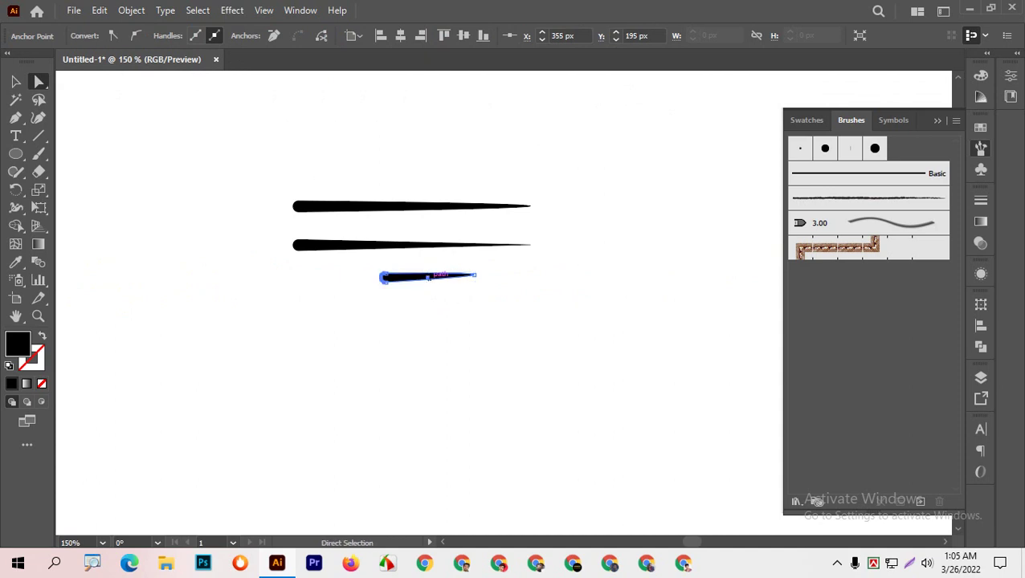
pyautogui.click(15, 81)
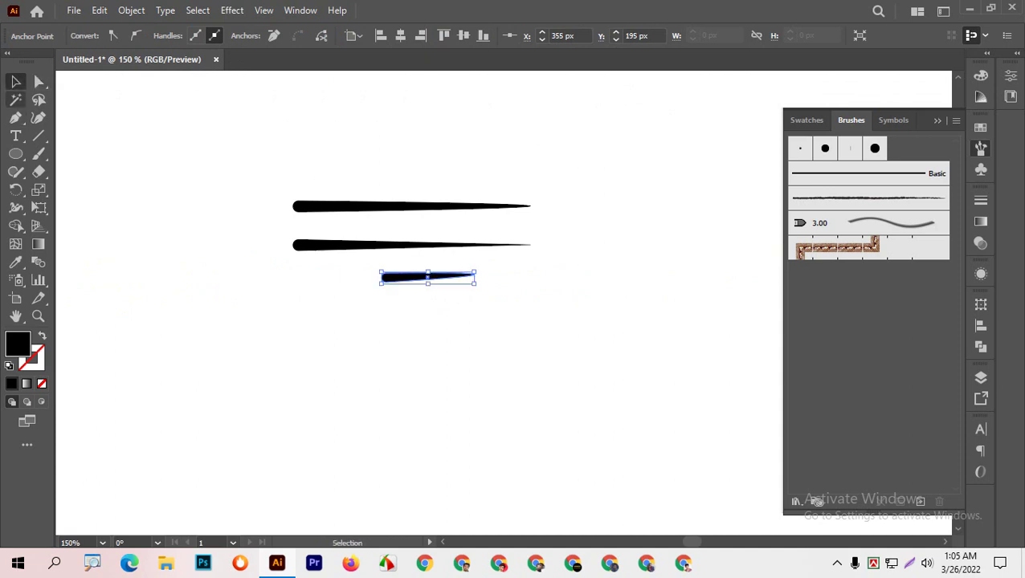
pyautogui.hotkey('ctrl', 'shift', 'a')
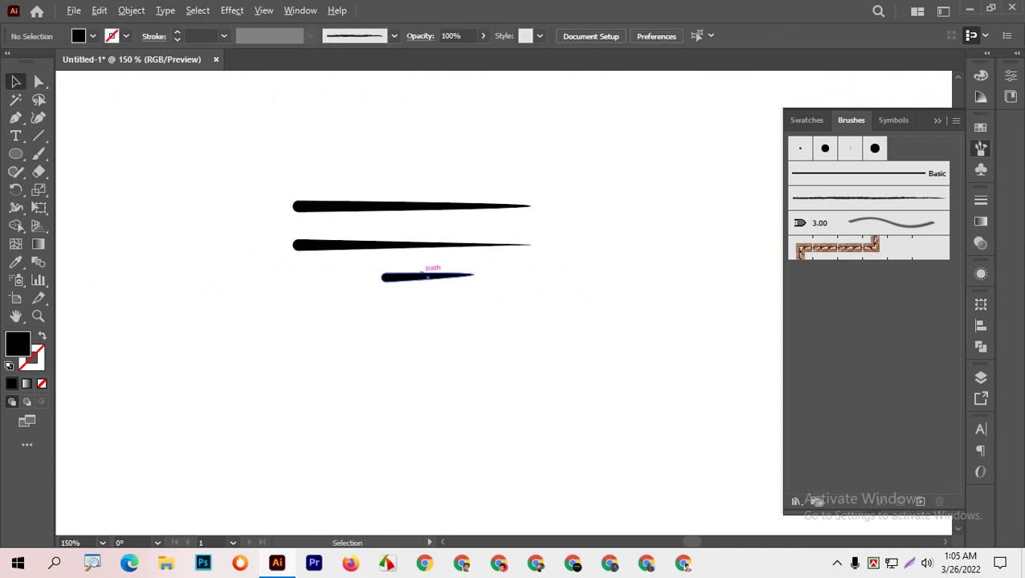
pyautogui.scroll(3, 429, 277)
pyautogui.click(382, 289)
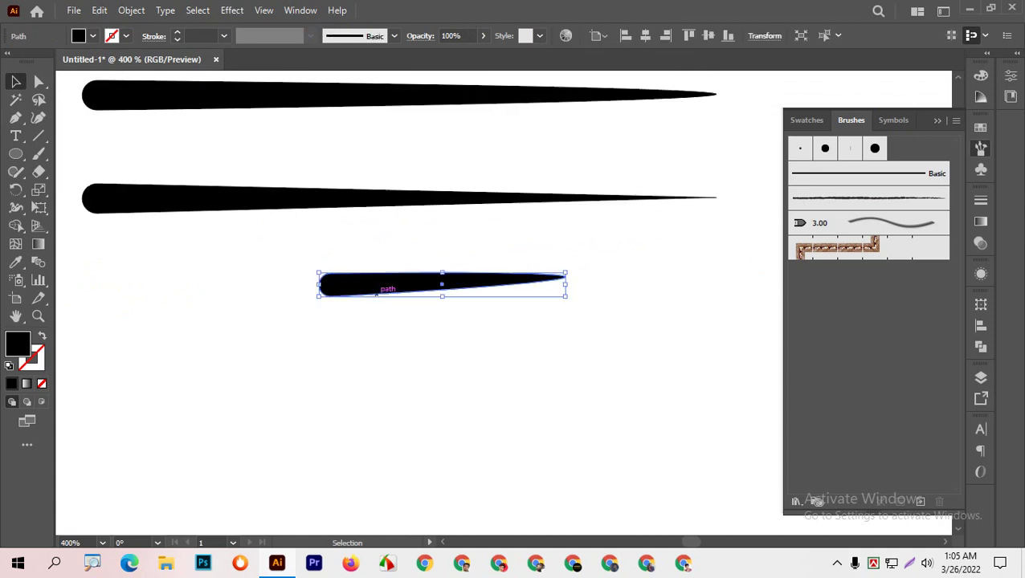
# Step: Draw a rectangle over the third stroke's rounded left end and select both shapes
pyautogui.click(16, 153)
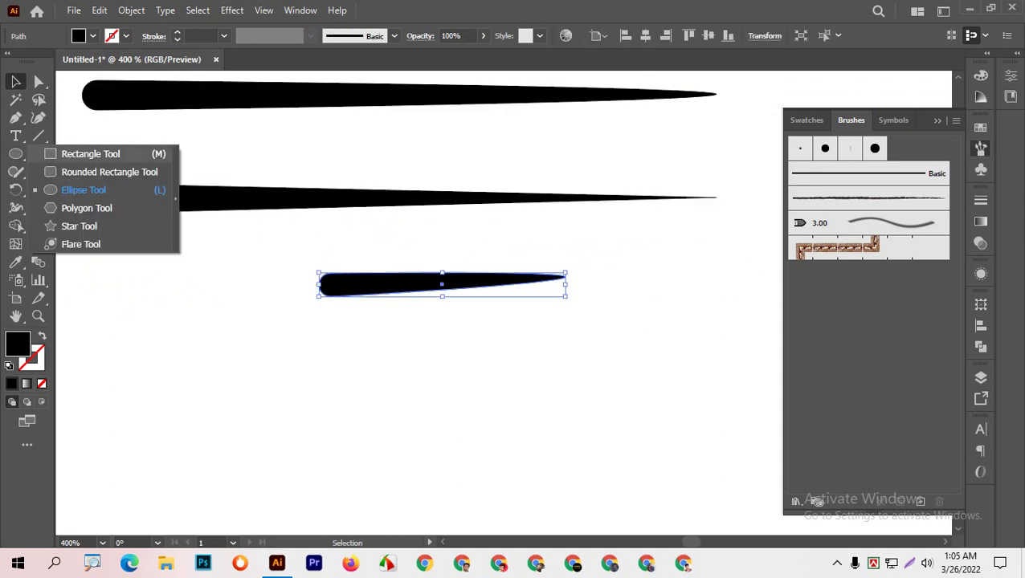
pyautogui.click(89, 154)
pyautogui.moveTo(299, 258); pyautogui.dragTo(332, 305)
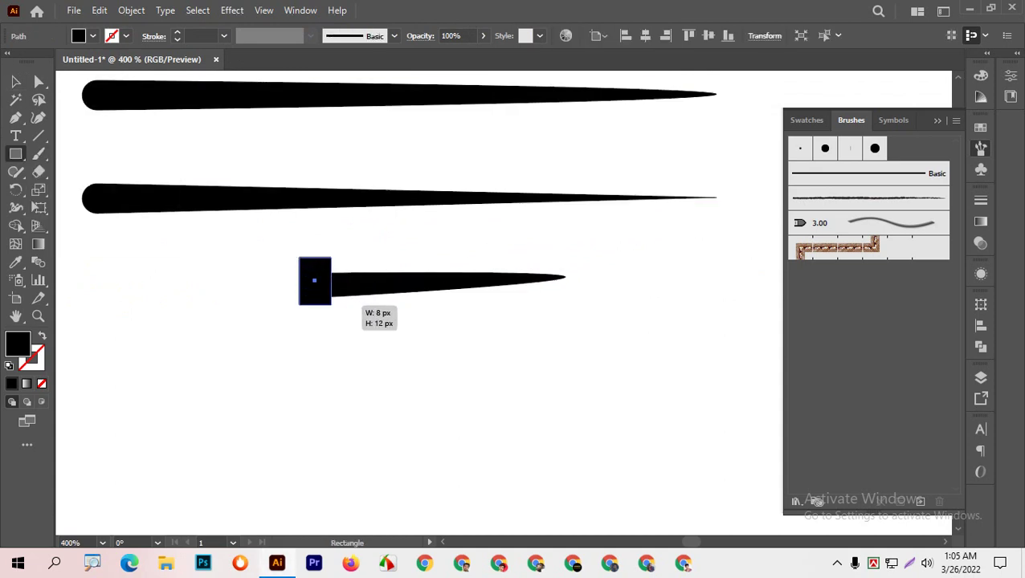
pyautogui.click(16, 81)
pyautogui.hotkey('ctrl', 'shift', 'a')
pyautogui.moveTo(292, 230); pyautogui.dragTo(406, 341)
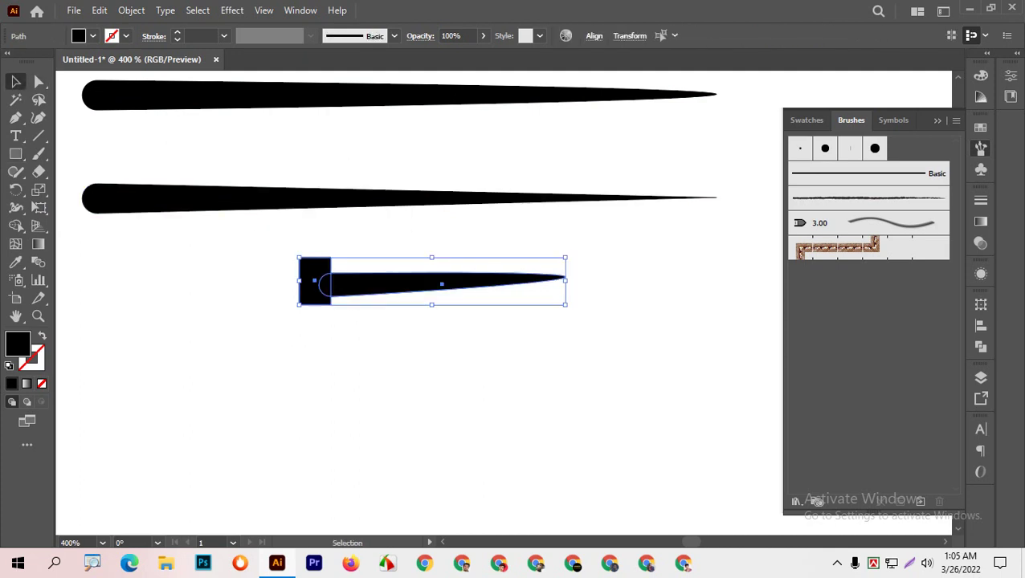
# Step: Alt-click the rectangle region with the Shape Builder, leaving a flat left end
pyautogui.click(16, 226)
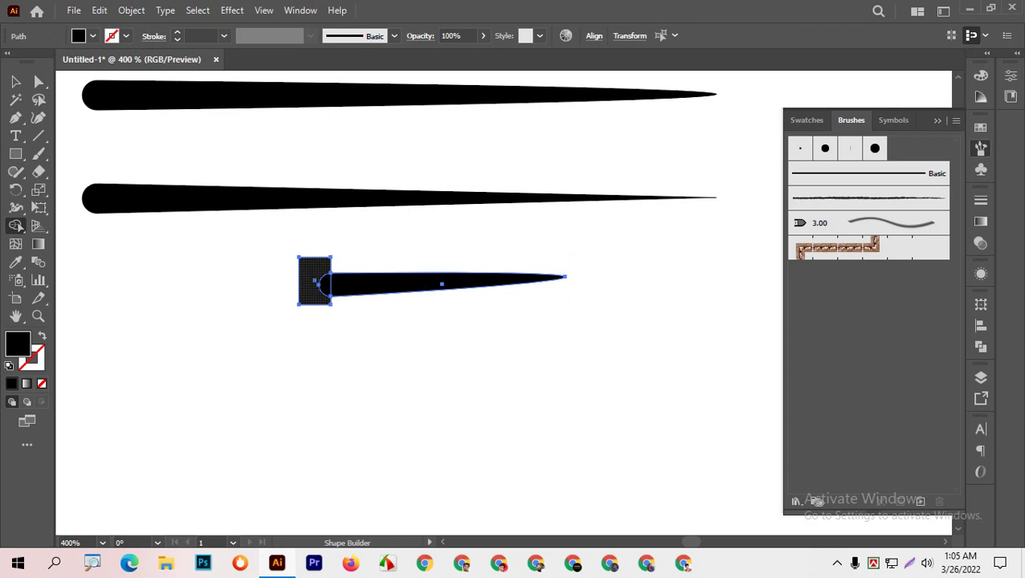
pyautogui.keyDown('alt'); pyautogui.click(315, 281); pyautogui.keyUp('alt')
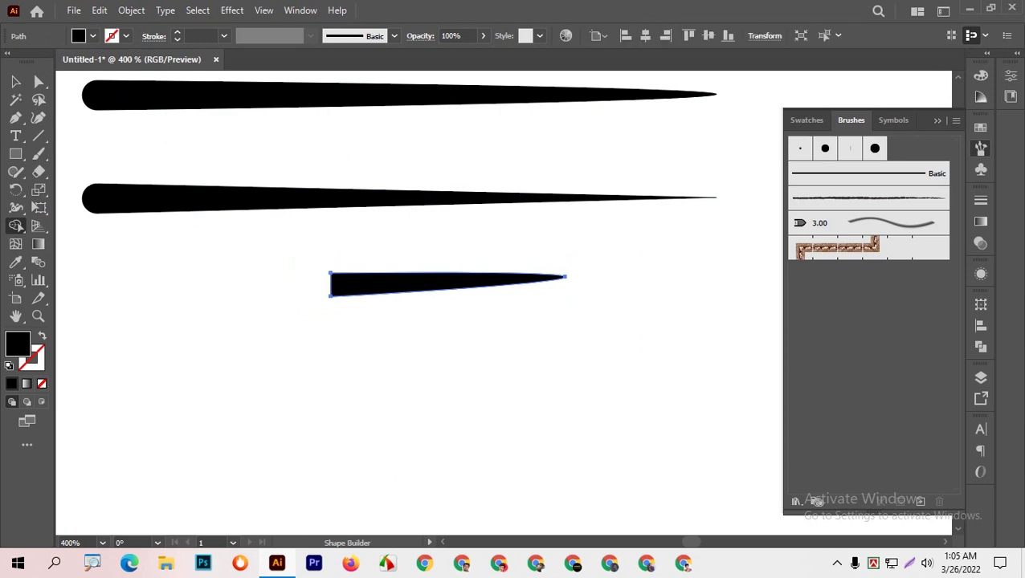
pyautogui.press('v')
pyautogui.click(338, 345)
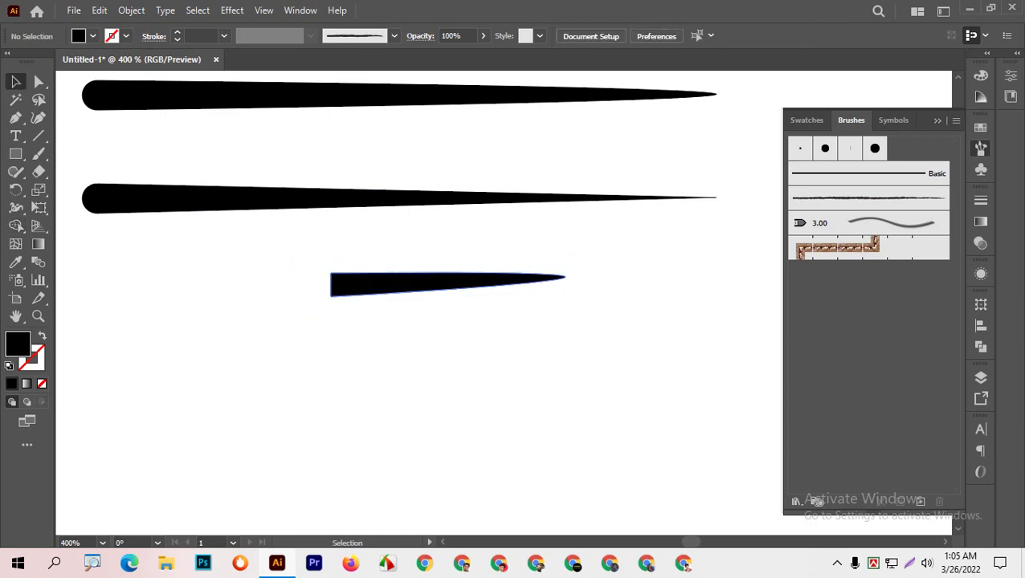
pyautogui.click(338, 286)
pyautogui.rightClick(339, 285)
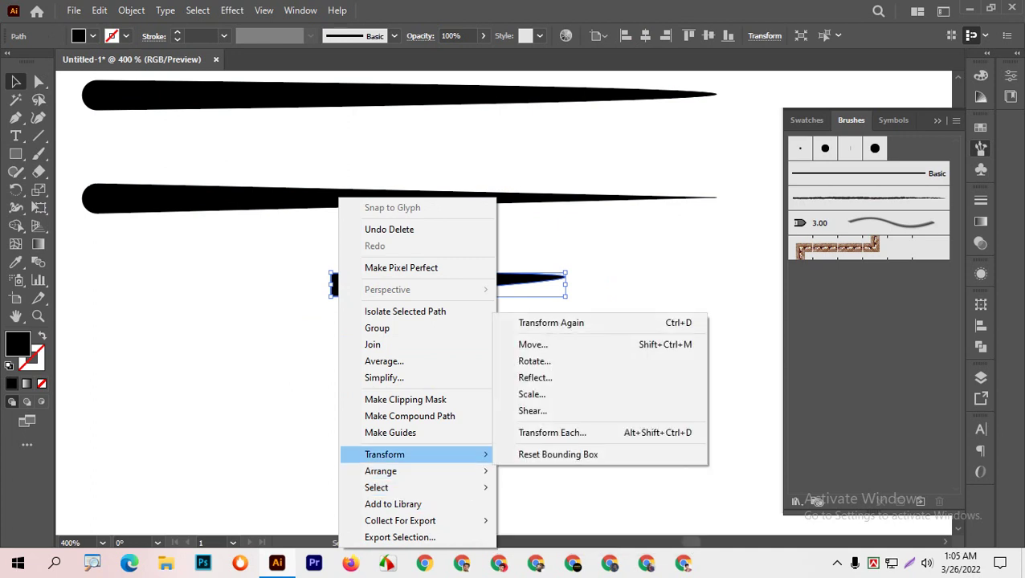
# Step: Reflect the flat-ended taper across the vertical axis as a copy, then deselect
pyautogui.click(535, 378)
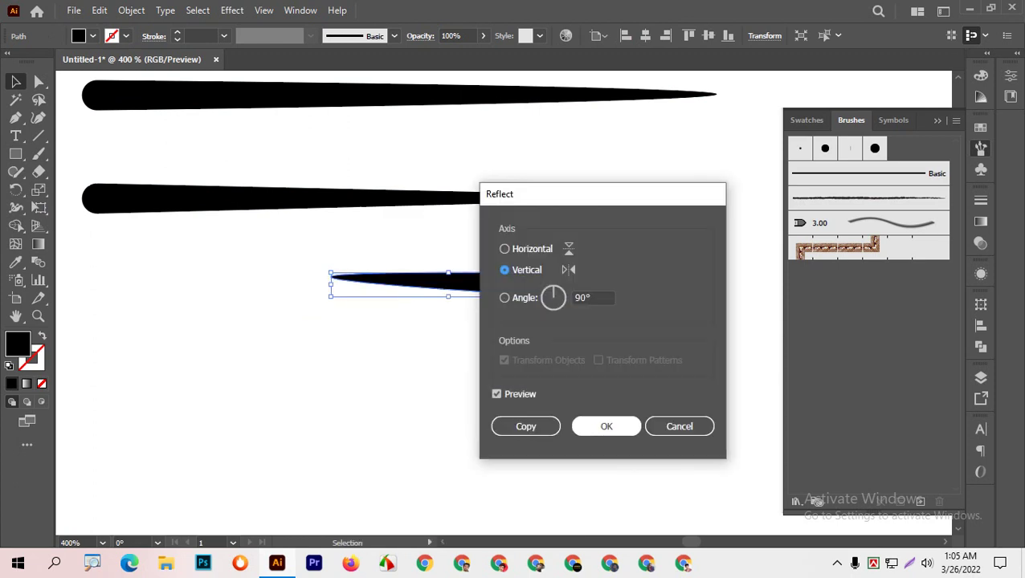
pyautogui.click(526, 426)
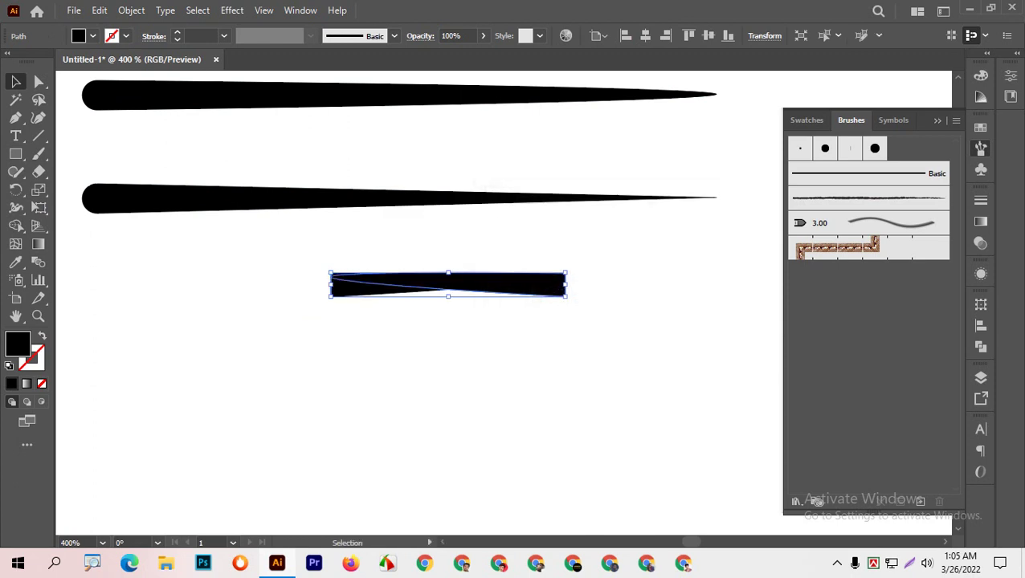
pyautogui.click(462, 321)
pyautogui.scroll(3, 461, 290)
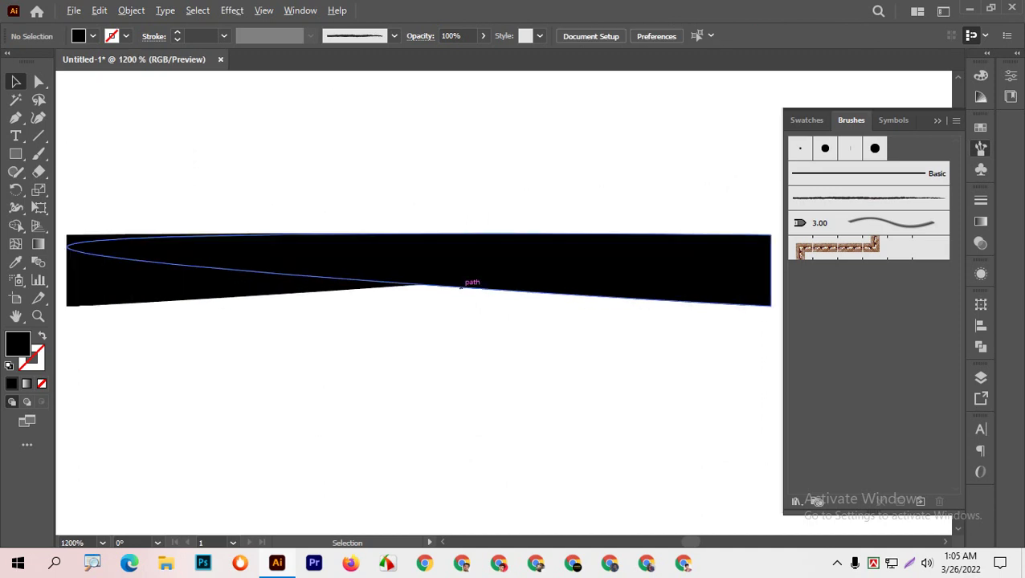
pyautogui.click(461, 281)
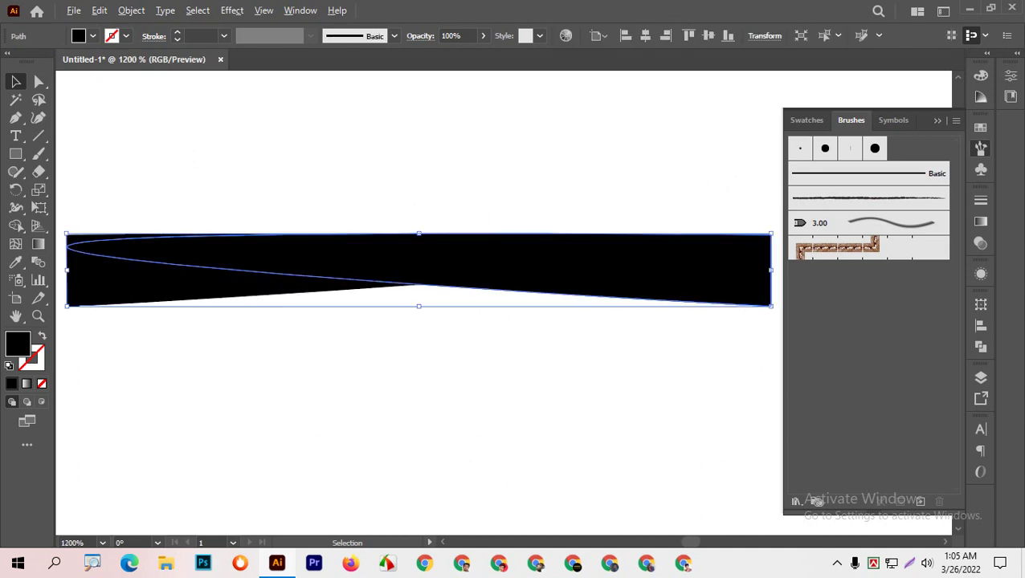
pyautogui.scroll(-1, 509, 269)
pyautogui.hotkey('ctrl', 'shift', 'a')
# Step: Move the mirrored copy 36 px left and nudge it up to line up with the other half
pyautogui.moveTo(509, 270)
pyautogui.mouseDown()
pyautogui.moveTo(278, 270)
pyautogui.moveTo(233, 304)
pyautogui.mouseUp()
pyautogui.scroll(-3, 278, 277)
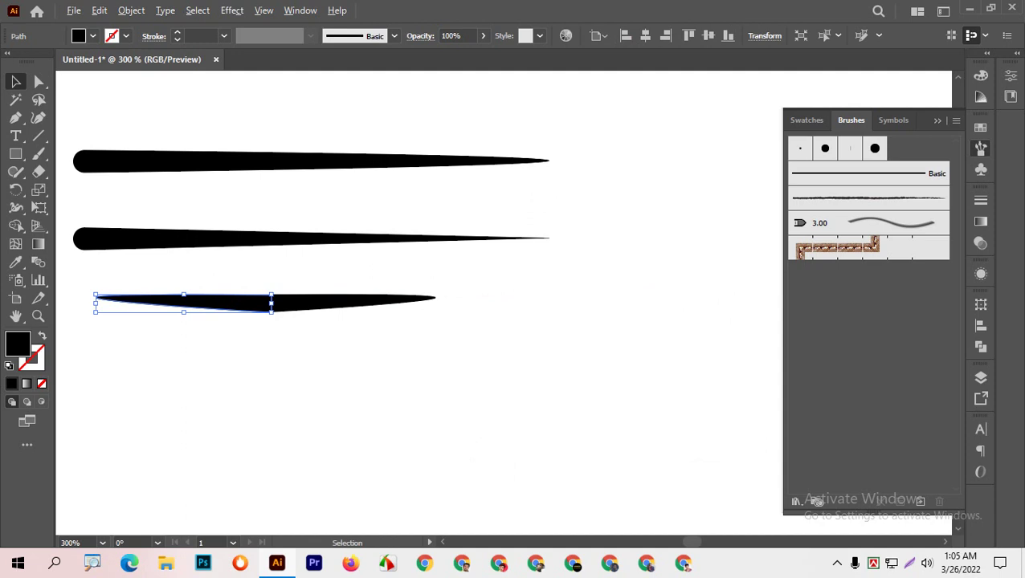
pyautogui.scroll(5, 276, 314)
pyautogui.moveTo(313, 273); pyautogui.dragTo(312, 259)
pyautogui.scroll(-2, 314, 297)
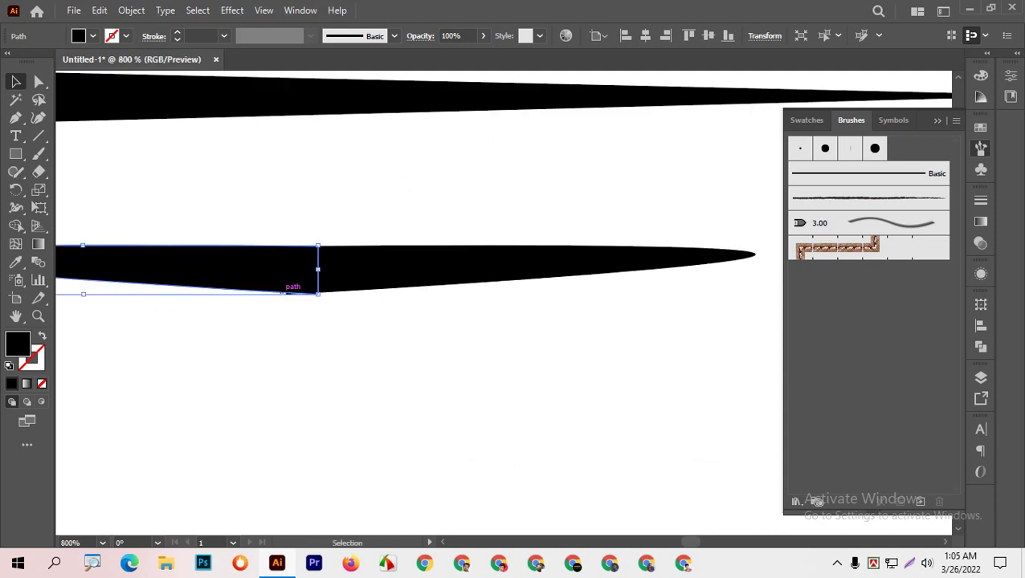
pyautogui.scroll(-1, 303, 292)
pyautogui.scroll(-1, 303, 293)
# Step: Marquee-select both halves of the bottom stroke around their joint
pyautogui.moveTo(213, 233); pyautogui.dragTo(394, 348)
pyautogui.scroll(5, 299, 286)
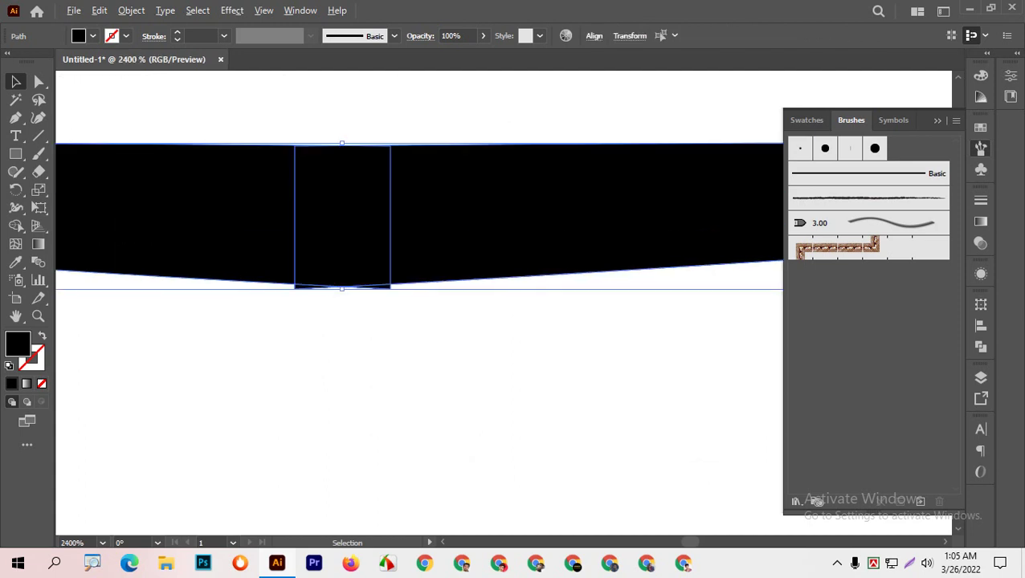
pyautogui.scroll(3, 299, 286)
pyautogui.scroll(1, 299, 285)
pyautogui.scroll(3, 299, 286)
pyautogui.hotkey('ctrl', '-')
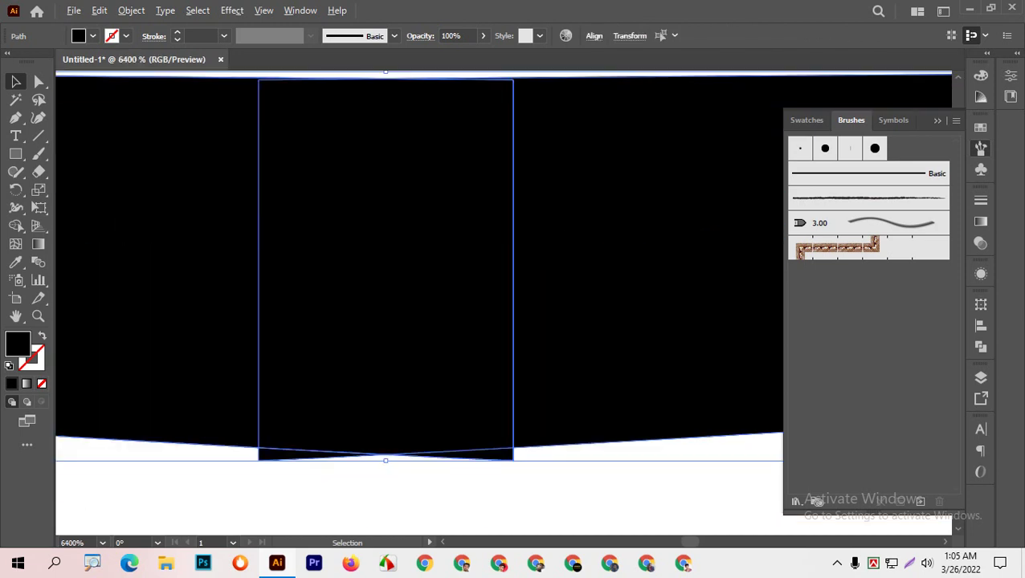
pyautogui.hotkey('ctrl', '-')
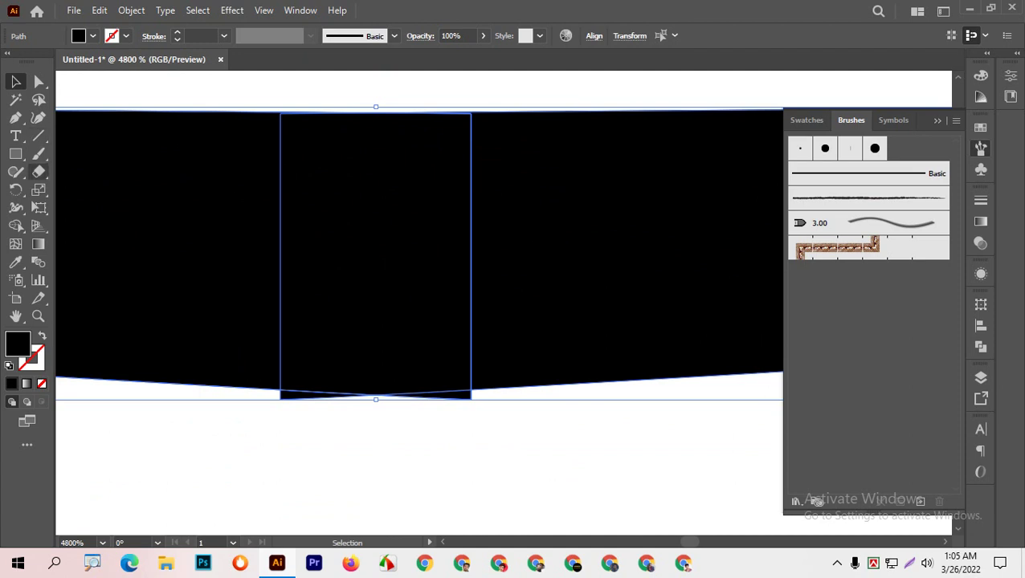
# Step: Merge the two halves into one seamless shape with the Shape Builder Tool, then deselect
pyautogui.click(16, 225)
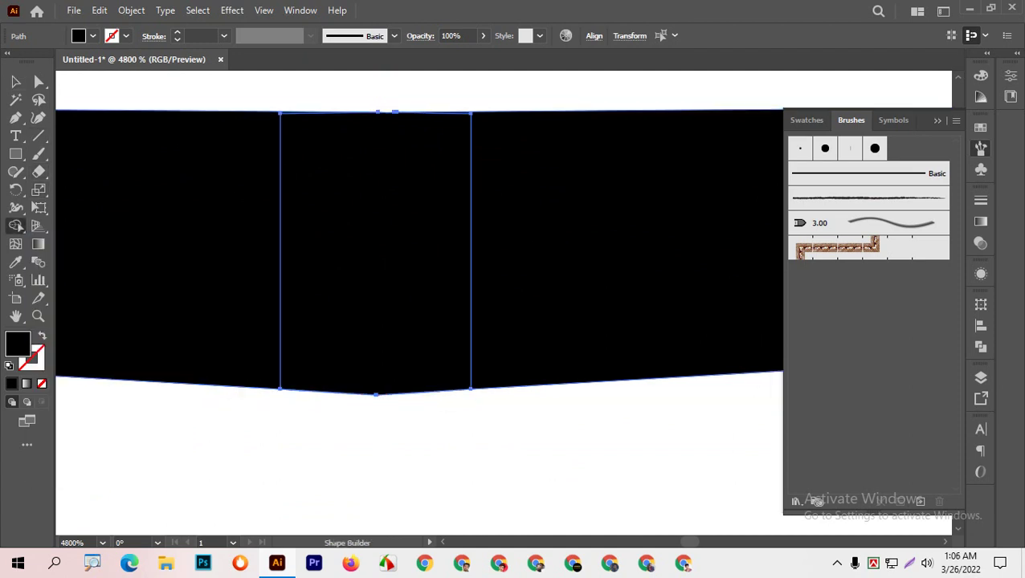
pyautogui.hotkey('ctrl', '-')
pyautogui.hotkey('ctrl', '-')
pyautogui.hotkey('ctrl', '-')
pyautogui.press('v')
pyautogui.hotkey('shift', 'm')
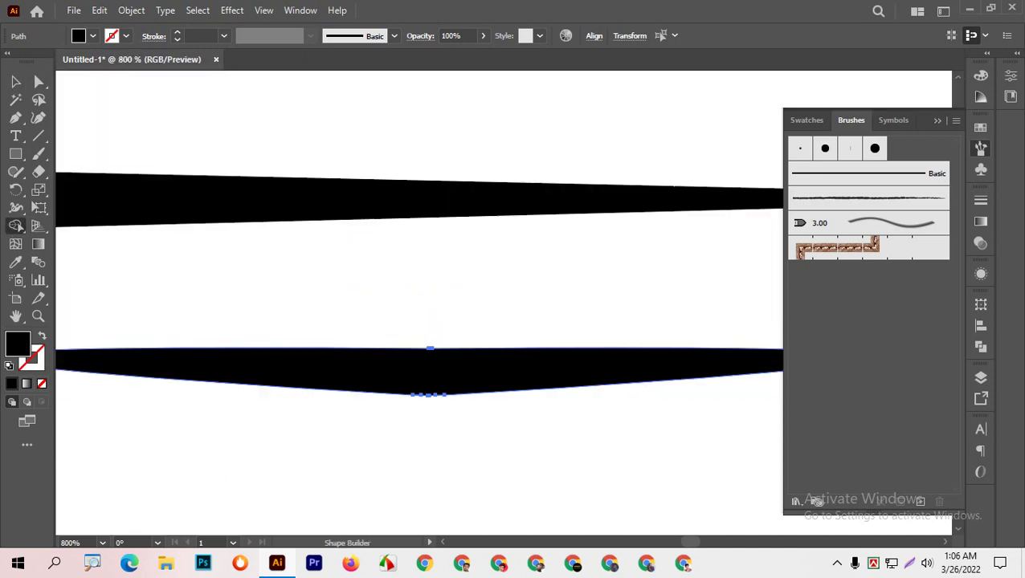
pyautogui.press('v')
pyautogui.hotkey('ctrl', 'shift', 'a')
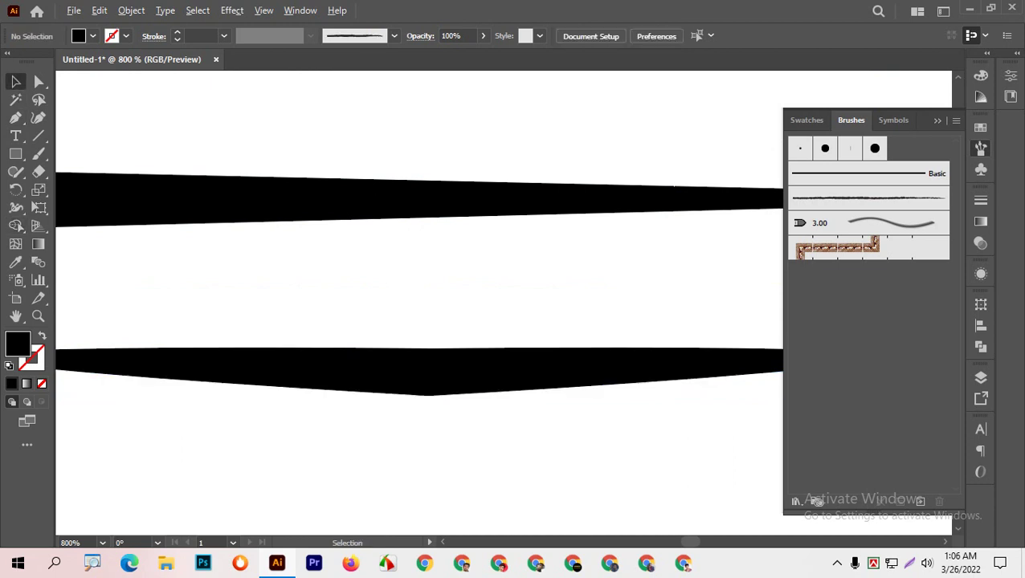
pyautogui.hotkey('ctrl', '-')
pyautogui.hotkey('ctrl', '-')
pyautogui.hotkey('ctrl', '-')
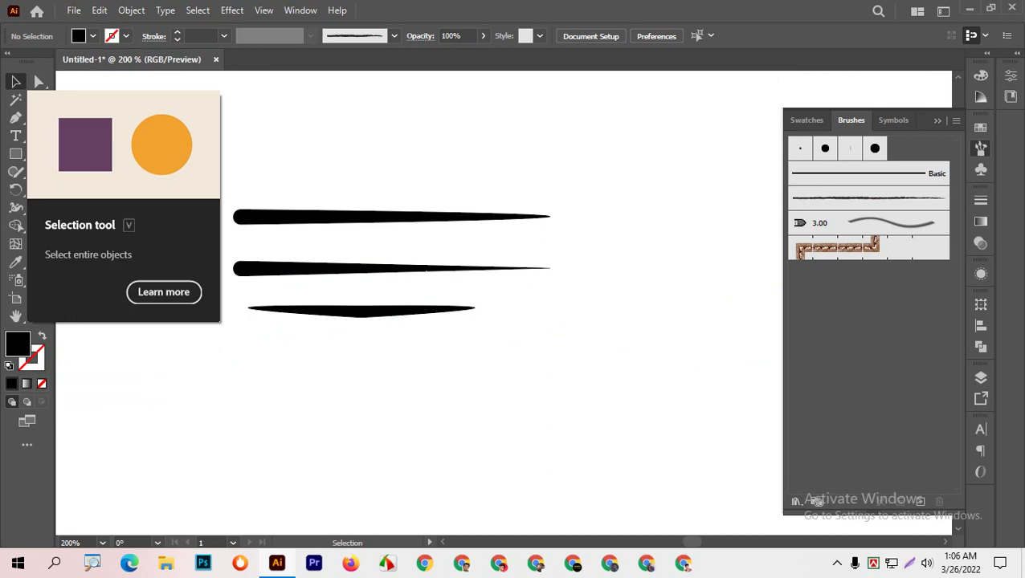
# Step: Smooth away the sharp point on the bottom stroke's lower edge with the Smooth tool
pyautogui.click(361, 311)
pyautogui.hotkey('ctrl', '+')
pyautogui.hotkey('ctrl', '+')
pyautogui.hotkey('ctrl', '+')
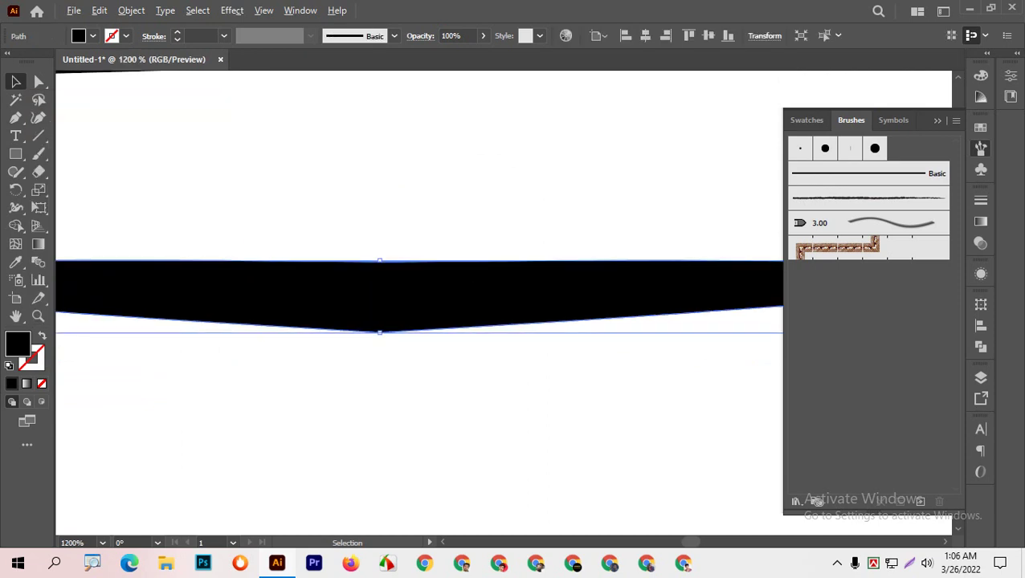
pyautogui.hotkey('ctrl', '+')
pyautogui.hotkey('ctrl', '+')
pyautogui.hotkey('ctrl', '+')
pyautogui.hotkey('ctrl', '-')
pyautogui.hotkey('ctrl', '+')
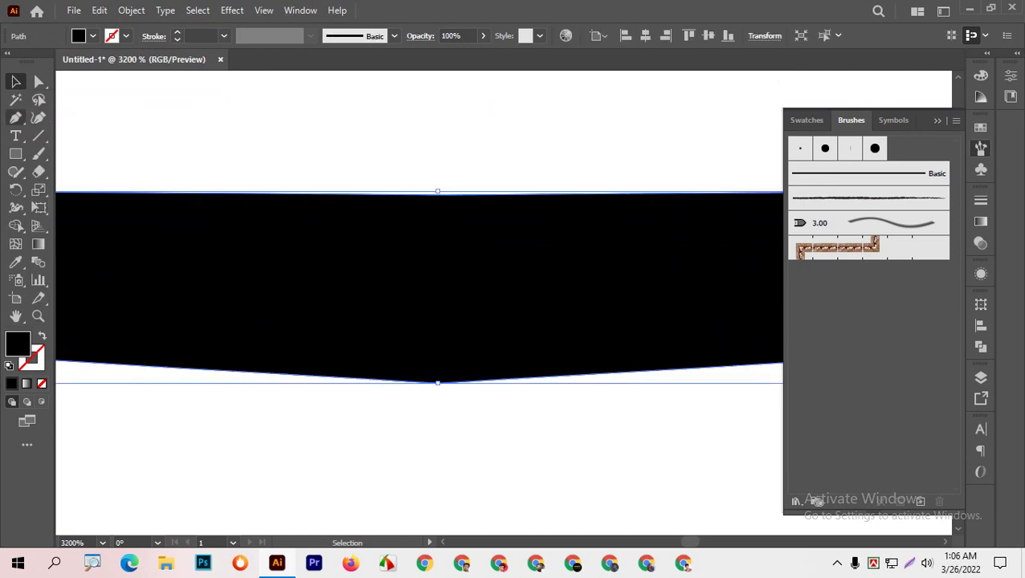
pyautogui.click(15, 171)
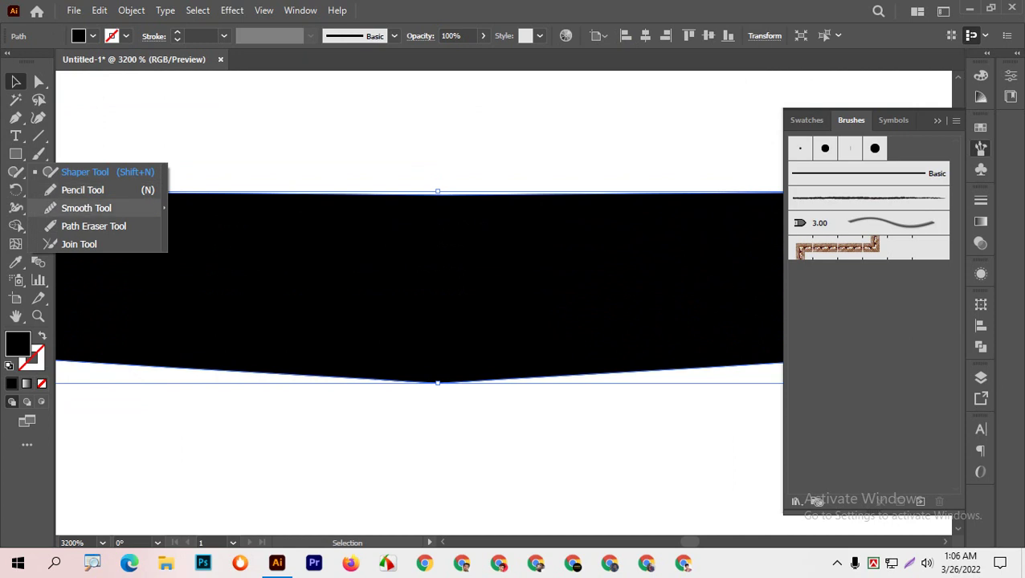
pyautogui.click(86, 209)
pyautogui.moveTo(370, 377); pyautogui.dragTo(434, 380)
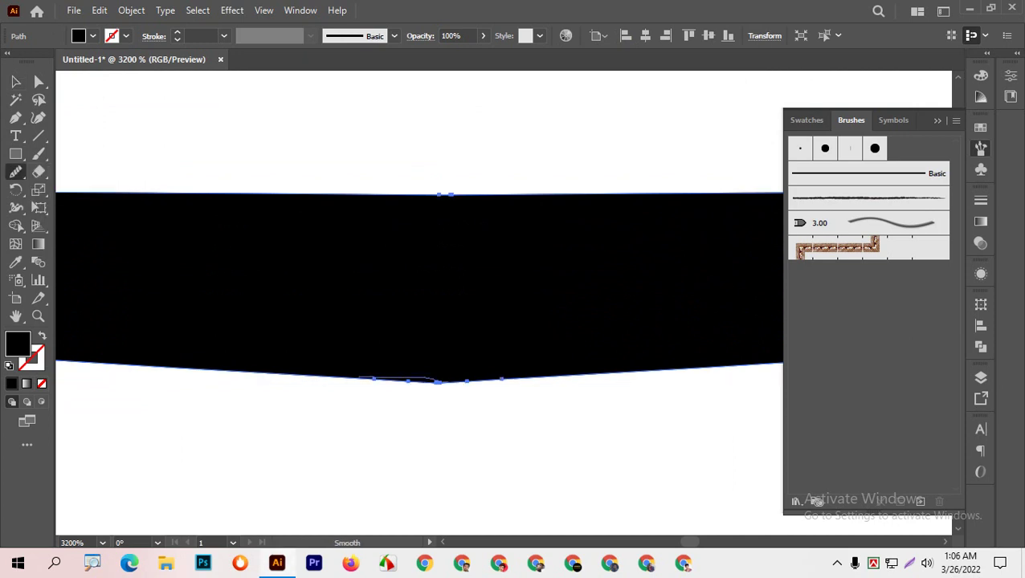
pyautogui.moveTo(506, 380); pyautogui.dragTo(514, 380)
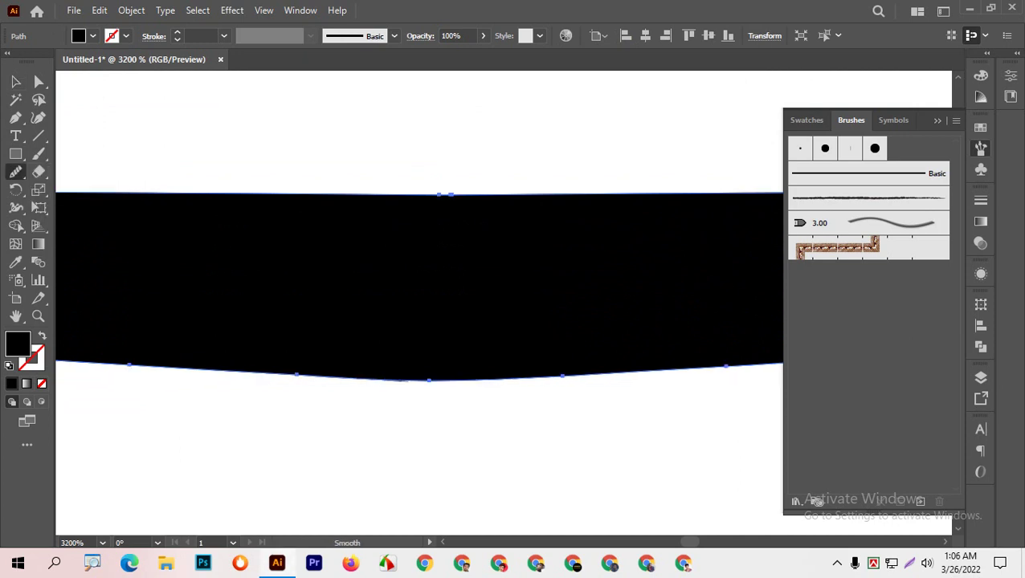
pyautogui.press('v')
pyautogui.hotkey('ctrl', 'shift', 'a')
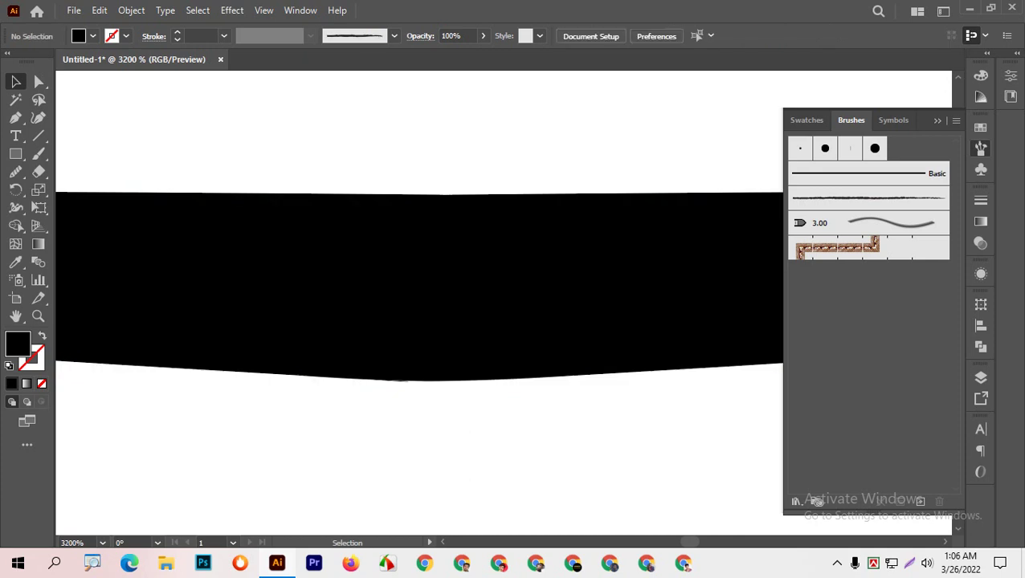
pyautogui.hotkey('ctrl', '-')
pyautogui.hotkey('ctrl', '-')
pyautogui.hotkey('ctrl', '-')
pyautogui.hotkey('ctrl', '-')
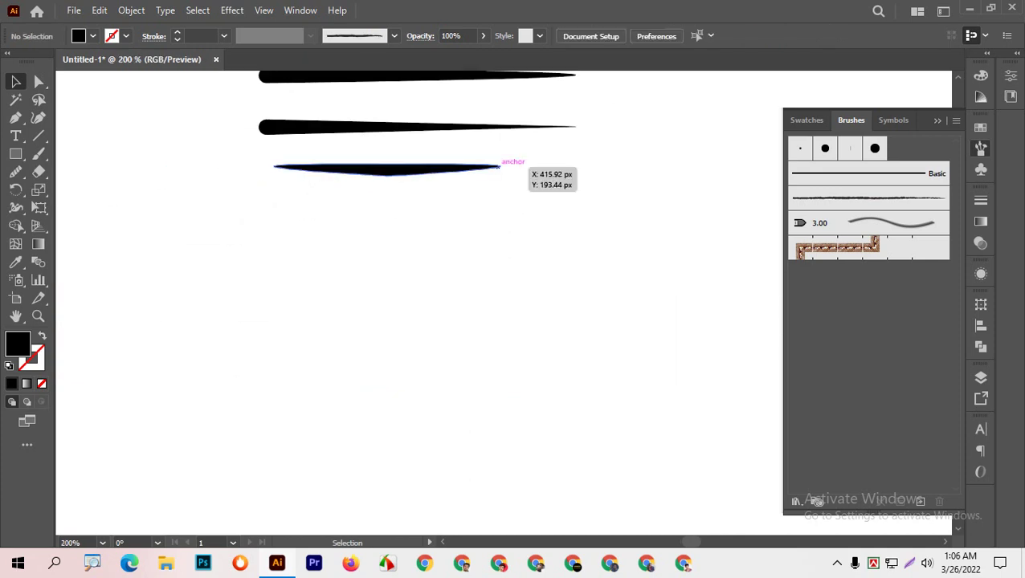
# Step: Inspect the bottom stroke's anchor points with Direct Selection, then deselect and zoom out
pyautogui.press('a')
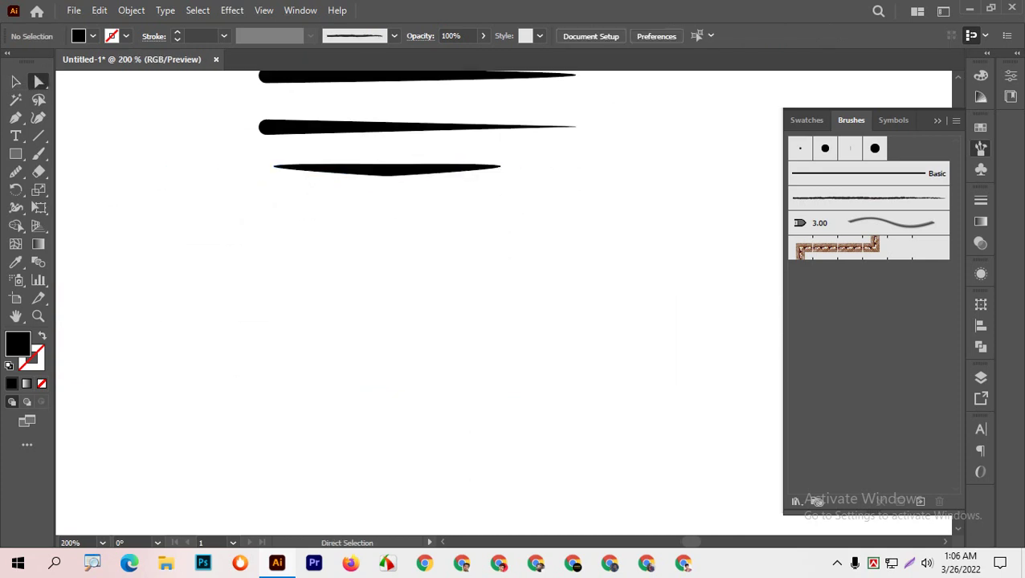
pyautogui.click(502, 167)
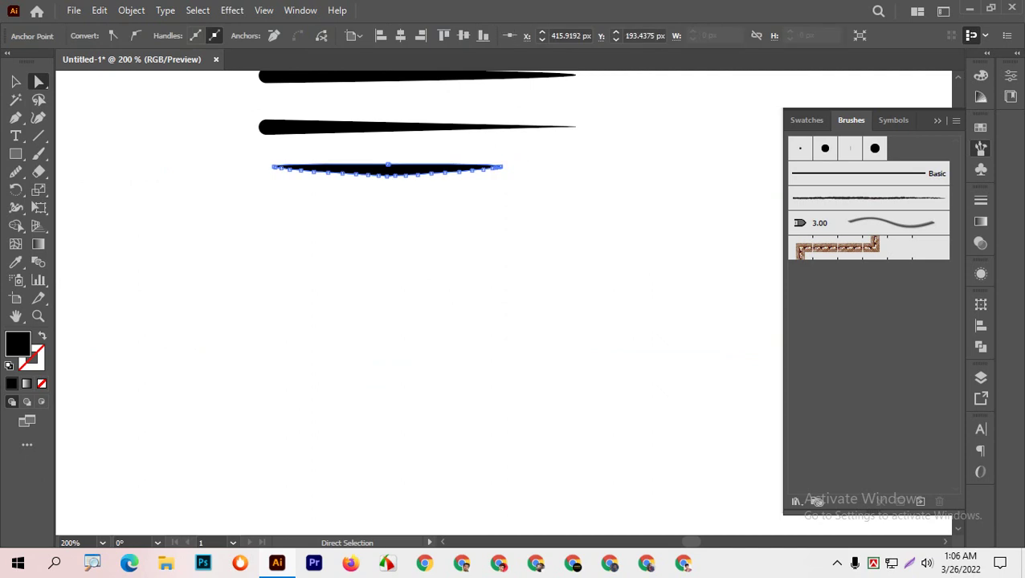
pyautogui.press('v')
pyautogui.hotkey('ctrl', 'shift', 'a')
pyautogui.hotkey('ctrl', '-')
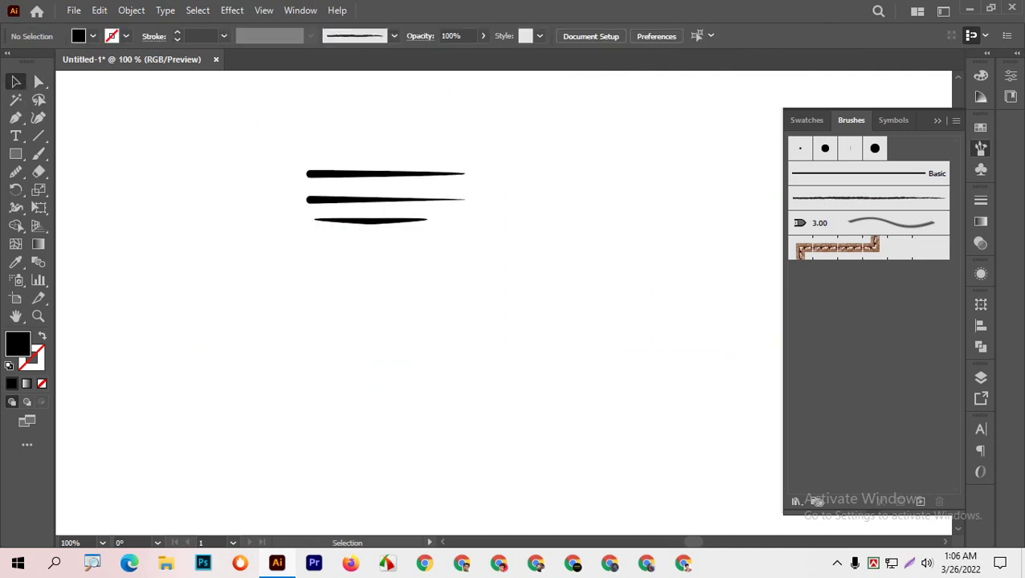
pyautogui.click(16, 153)
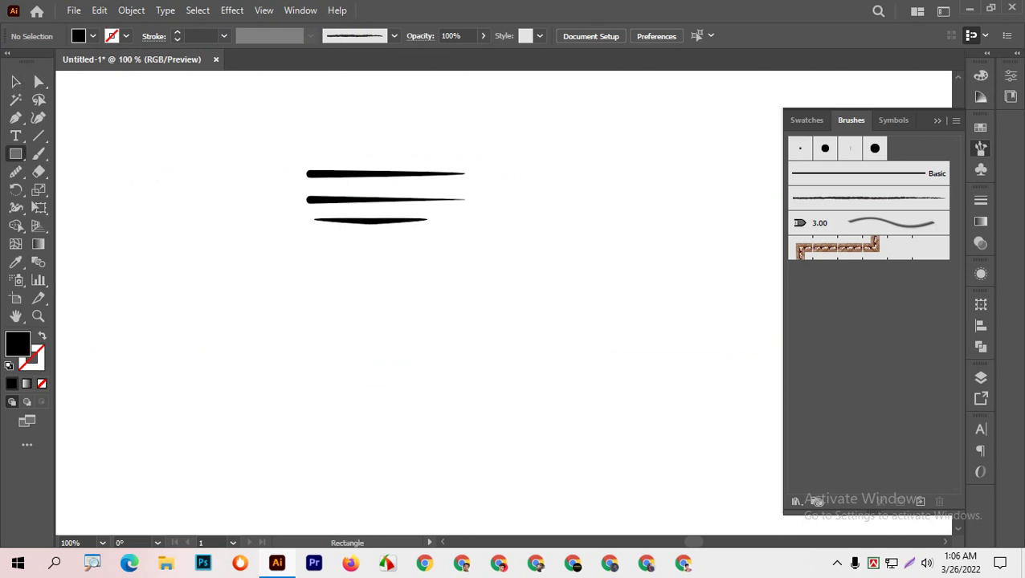
# Step: Draw a small black rectangle below the strokes and delete its bottom-right corner into a triangle
pyautogui.scroll(3, 338, 225)
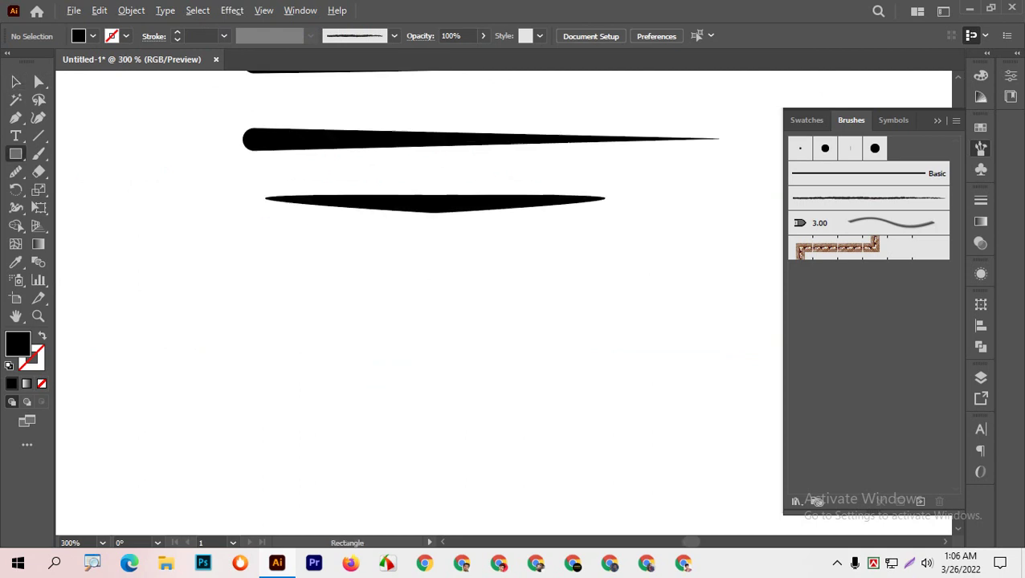
pyautogui.moveTo(269, 261); pyautogui.dragTo(294, 291)
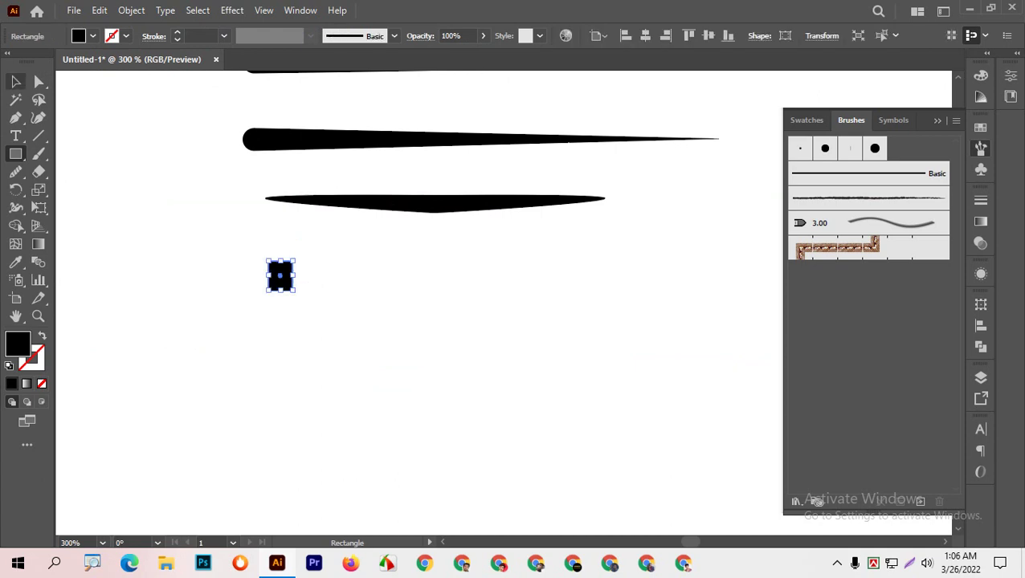
pyautogui.click(39, 81)
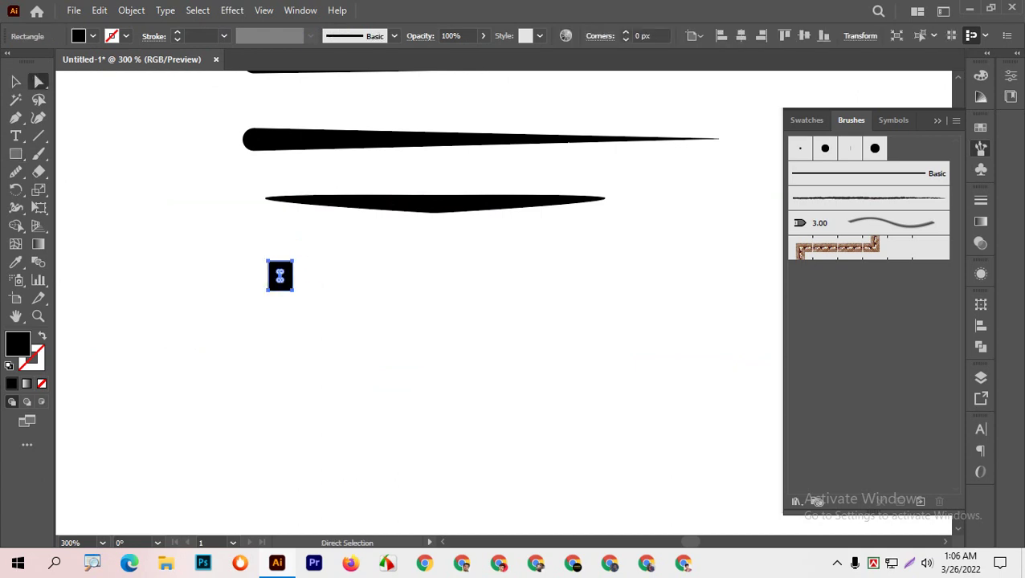
pyautogui.click(293, 290)
pyautogui.press('Delete')
pyautogui.moveTo(278, 273); pyautogui.dragTo(262, 274)
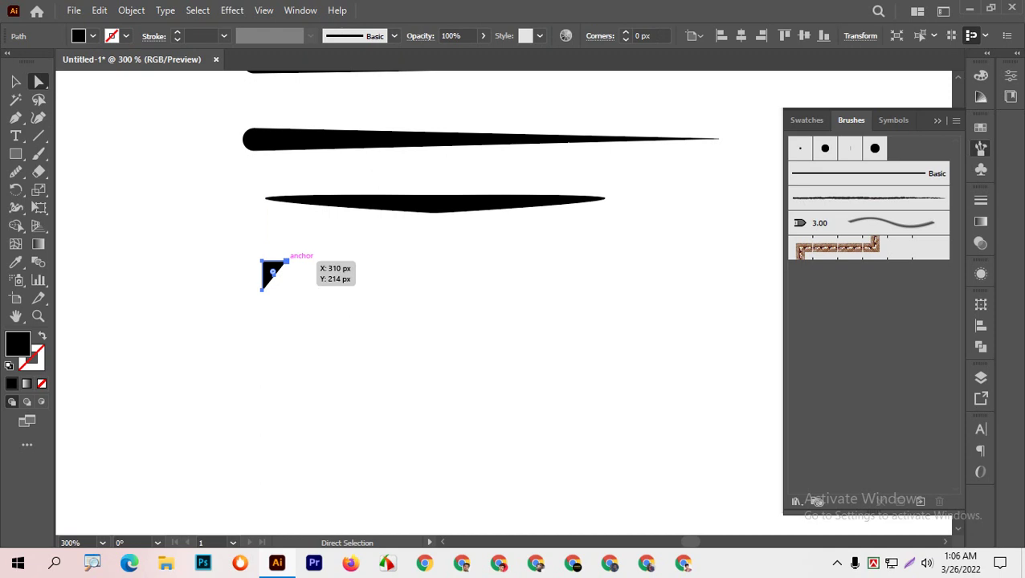
# Step: Stretch the triangle's top-right point far right into a long tapering wedge
pyautogui.click(286, 261)
pyautogui.moveTo(286, 261)
pyautogui.mouseDown()
pyautogui.moveTo(617, 284)
pyautogui.moveTo(733, 276)
pyautogui.mouseUp()
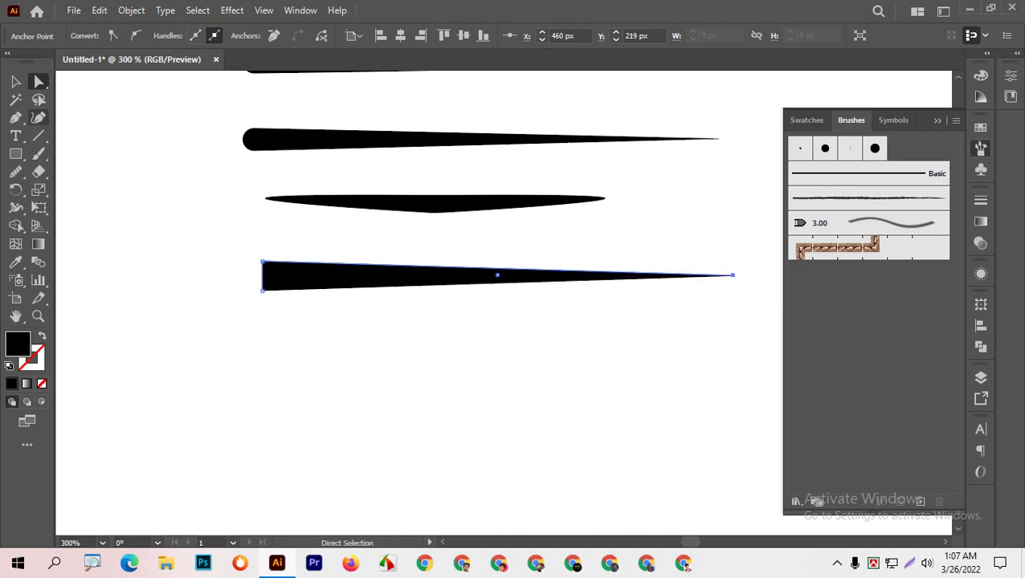
pyautogui.click(16, 81)
pyautogui.click(160, 113)
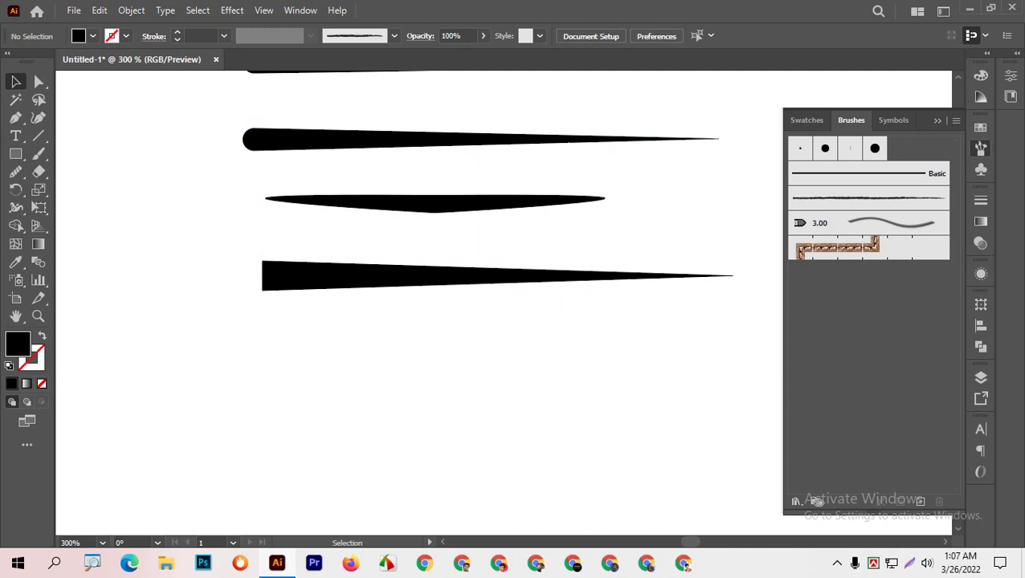
pyautogui.hotkey('ctrl', '-')
pyautogui.hotkey('ctrl', '-')
pyautogui.hotkey('ctrl', '-')
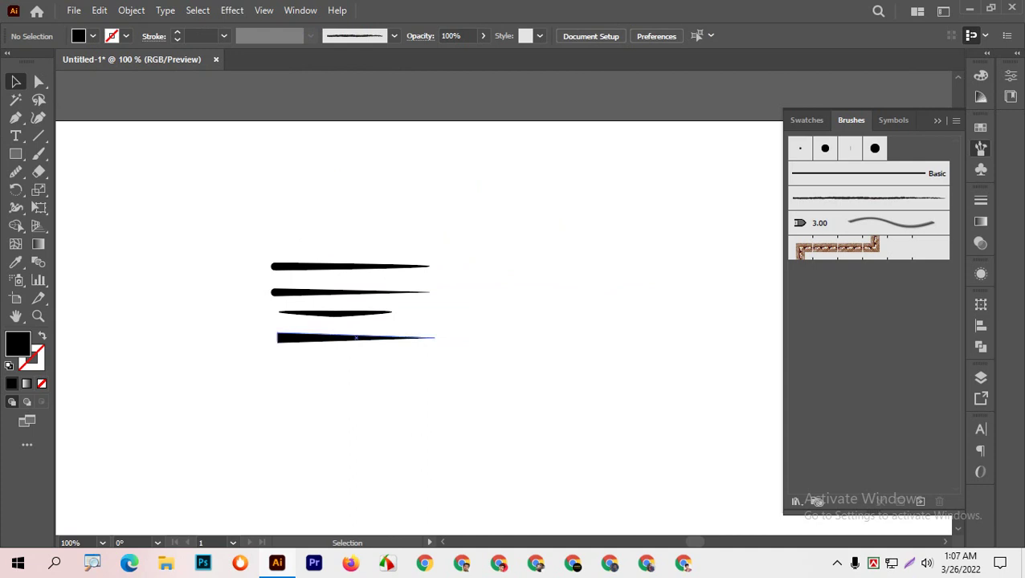
# Step: Duplicate the wedge just below itself and move the copy's left corner point to thin it
pyautogui.moveTo(356, 337); pyautogui.dragTo(355, 364)
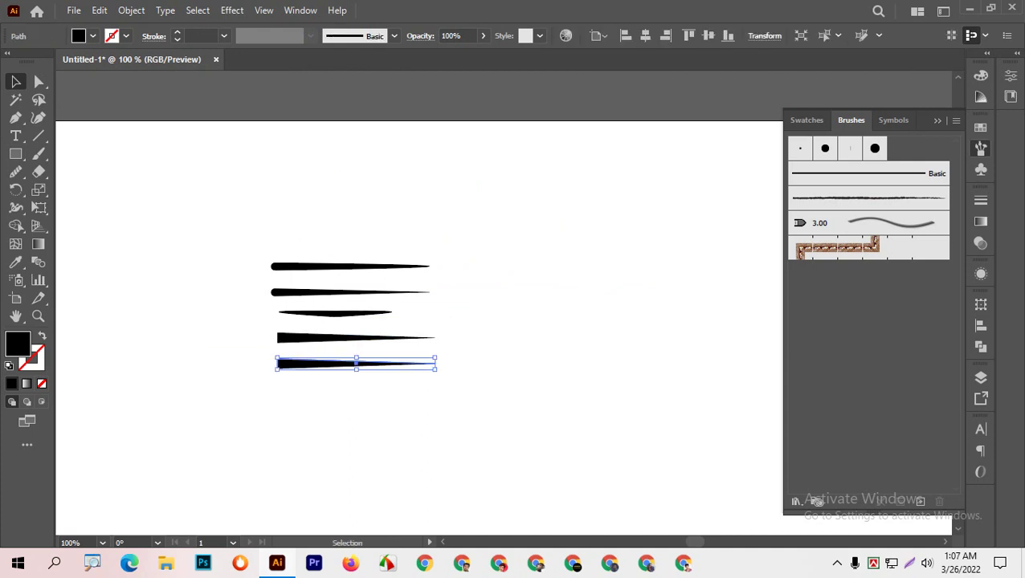
pyautogui.hotkey('ctrl', '+')
pyautogui.hotkey('ctrl', '+')
pyautogui.hotkey('ctrl', '+')
pyautogui.hotkey('ctrl', '+')
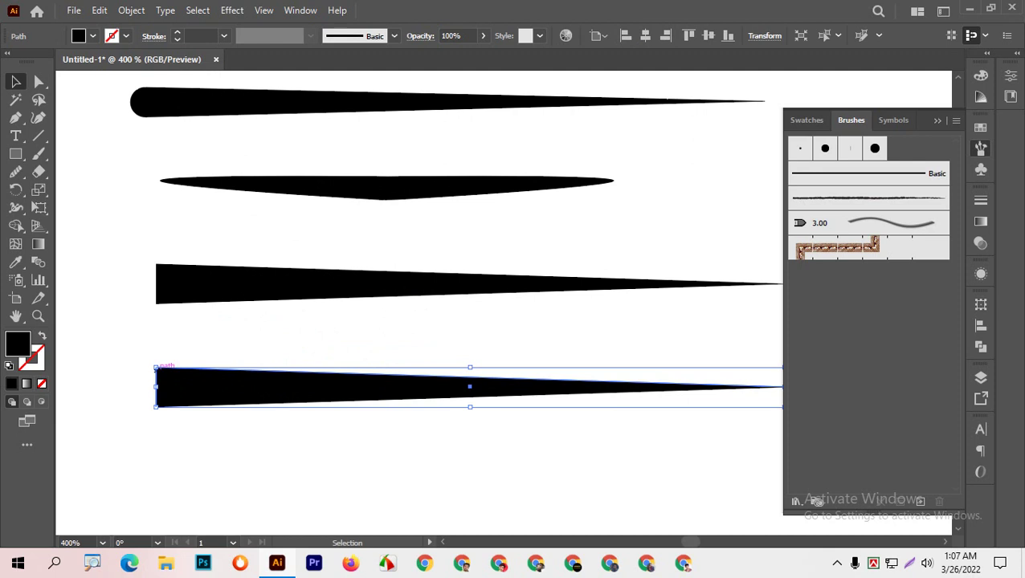
pyautogui.scroll(3, 156, 368)
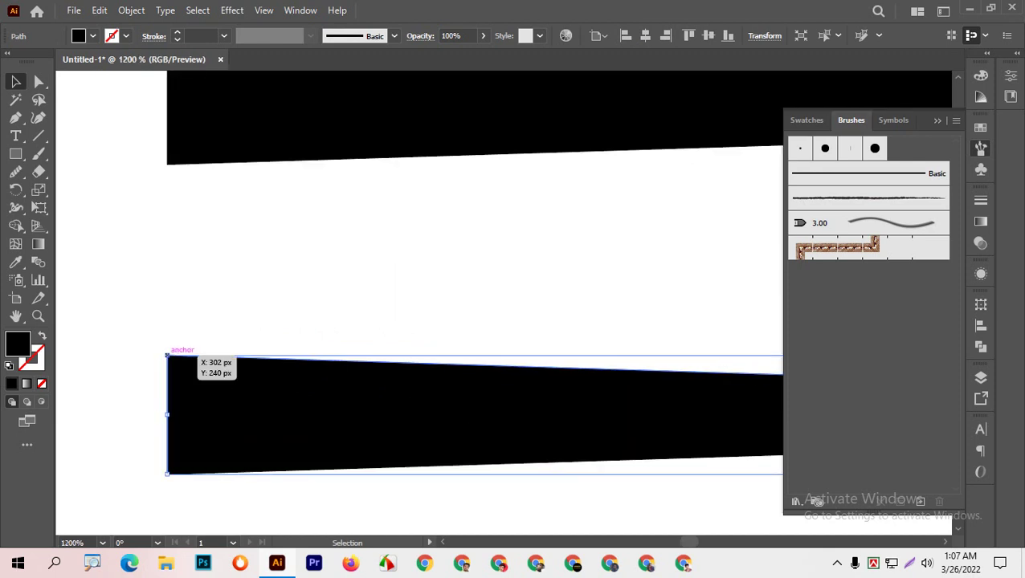
pyautogui.press('a')
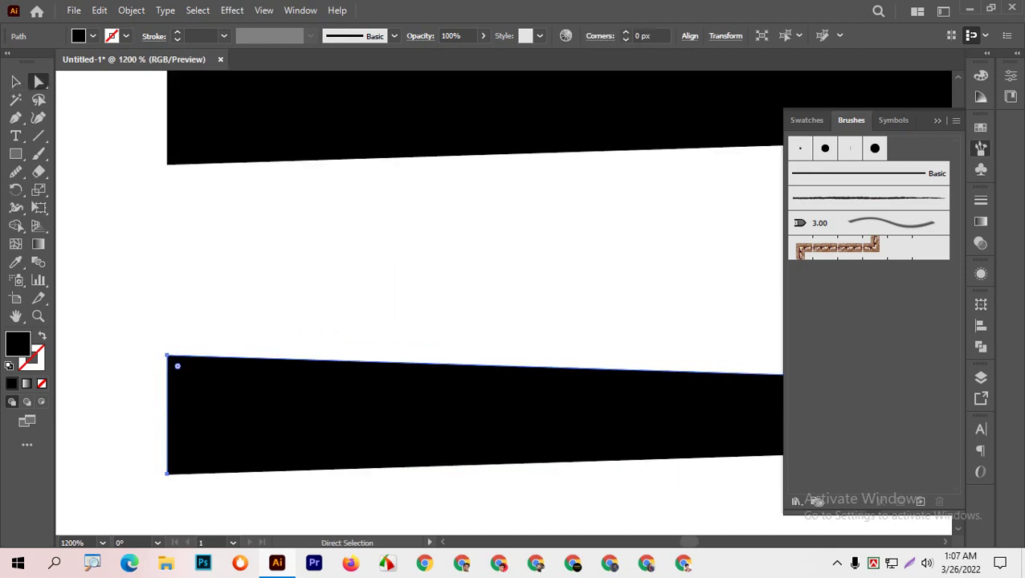
pyautogui.moveTo(177, 366)
pyautogui.mouseDown()
pyautogui.moveTo(178, 400)
pyautogui.moveTo(189, 344)
pyautogui.moveTo(166, 343)
pyautogui.moveTo(164, 414)
pyautogui.mouseUp()
pyautogui.hotkey('ctrl', 'shift', 'a')
pyautogui.hotkey('ctrl', '-')
pyautogui.hotkey('ctrl', '-')
pyautogui.hotkey('ctrl', '-')
pyautogui.hotkey('ctrl', '-')
pyautogui.hotkey('ctrl', '-')
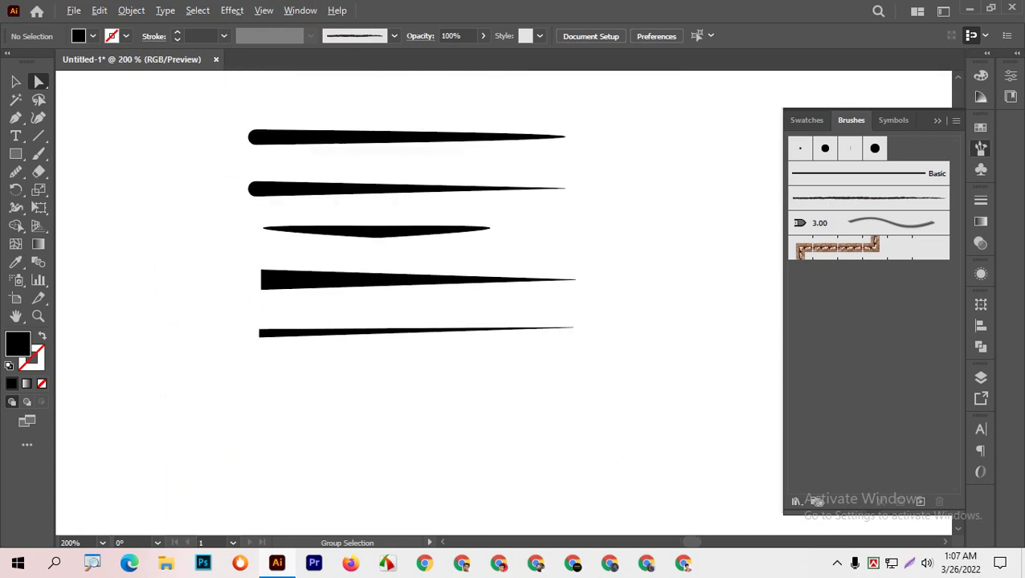
# Step: Nudge the fifth stroke's bottom-left anchor slightly upward to narrow its flat end
pyautogui.hotkey('ctrl', '-')
pyautogui.hotkey('ctrl', '+')
pyautogui.hotkey('ctrl', '+')
pyautogui.hotkey('ctrl', '+')
pyautogui.hotkey('ctrl', '-')
pyautogui.hotkey('ctrl', '-')
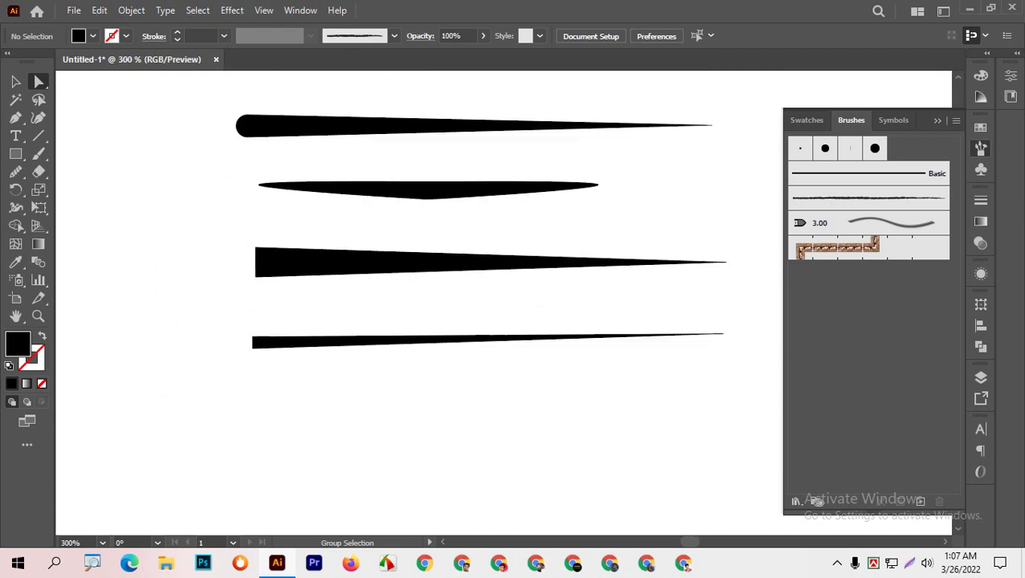
pyautogui.scroll(5, 247, 334)
pyautogui.moveTo(274, 416); pyautogui.dragTo(272, 410)
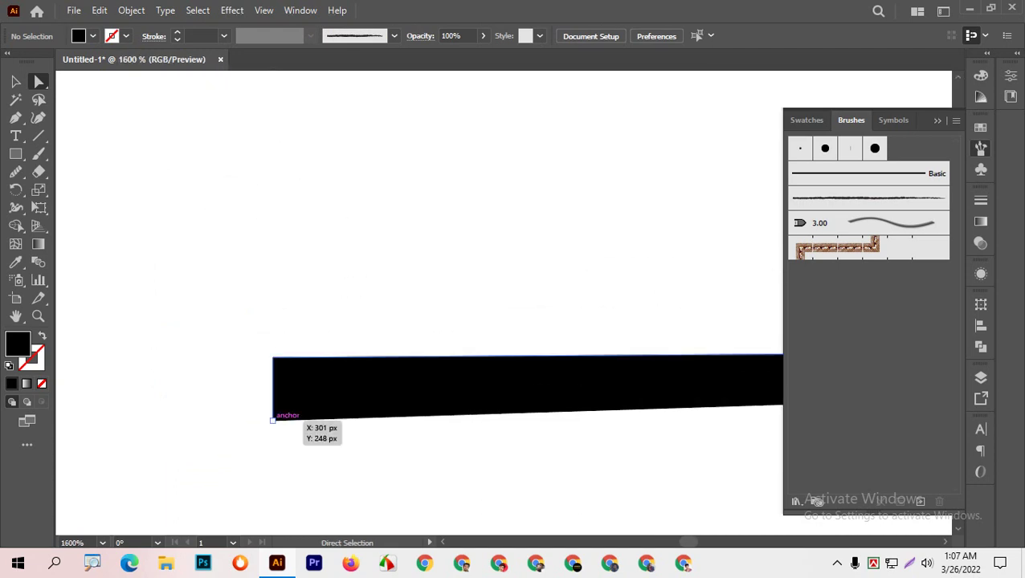
pyautogui.hotkey('ctrl', 'shift', 'a')
pyautogui.hotkey('ctrl', '-')
pyautogui.hotkey('ctrl', '-')
pyautogui.hotkey('ctrl', '-')
pyautogui.hotkey('ctrl', '-')
pyautogui.hotkey('ctrl', '-')
pyautogui.hotkey('ctrl', '-')
pyautogui.press('v')
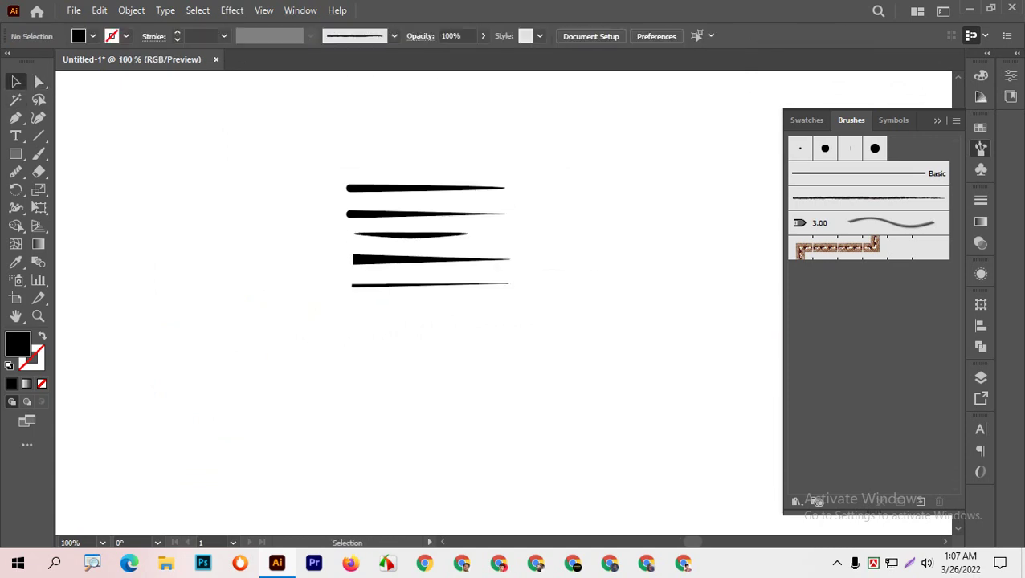
# Step: Stretch the third stroke's right end so it lines up with the others
pyautogui.click(402, 234)
pyautogui.moveTo(468, 234); pyautogui.dragTo(506, 234)
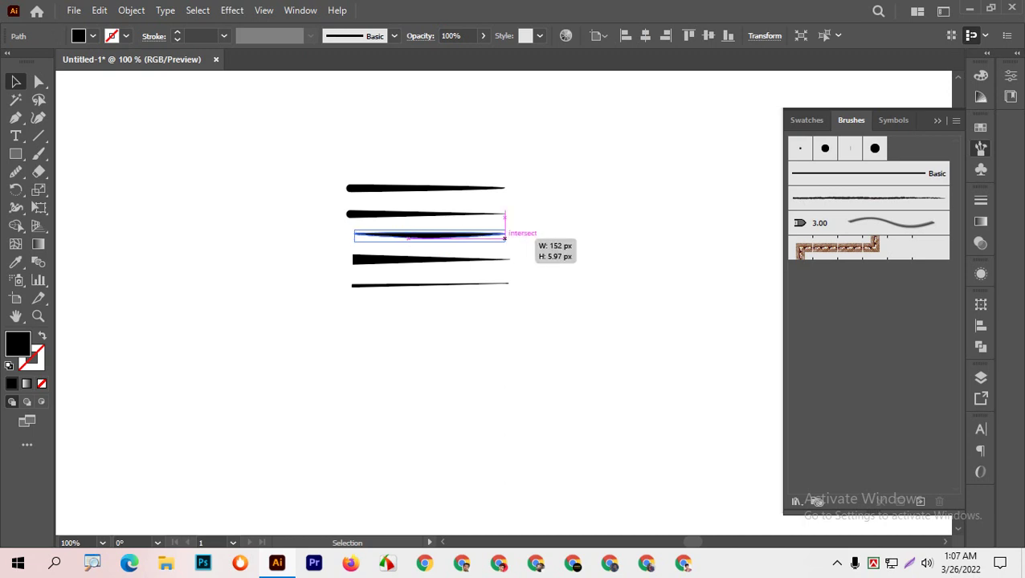
pyautogui.hotkey('ctrl', 'shift', 'a')
# Step: Make an Art Brush from all five strokes with Tints colorization
pyautogui.moveTo(314, 151); pyautogui.dragTo(413, 344)
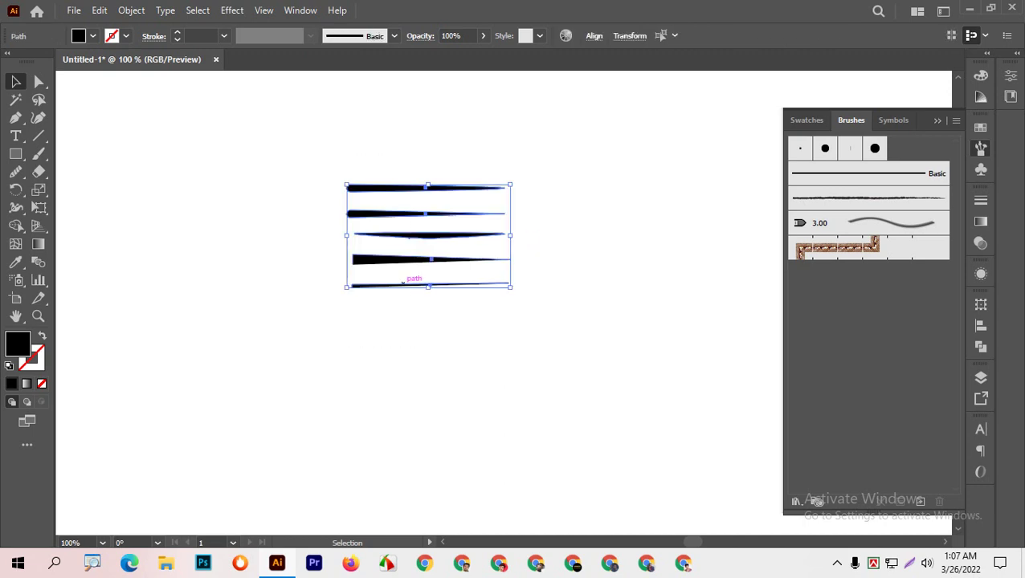
pyautogui.moveTo(428, 234); pyautogui.dragTo(791, 220)
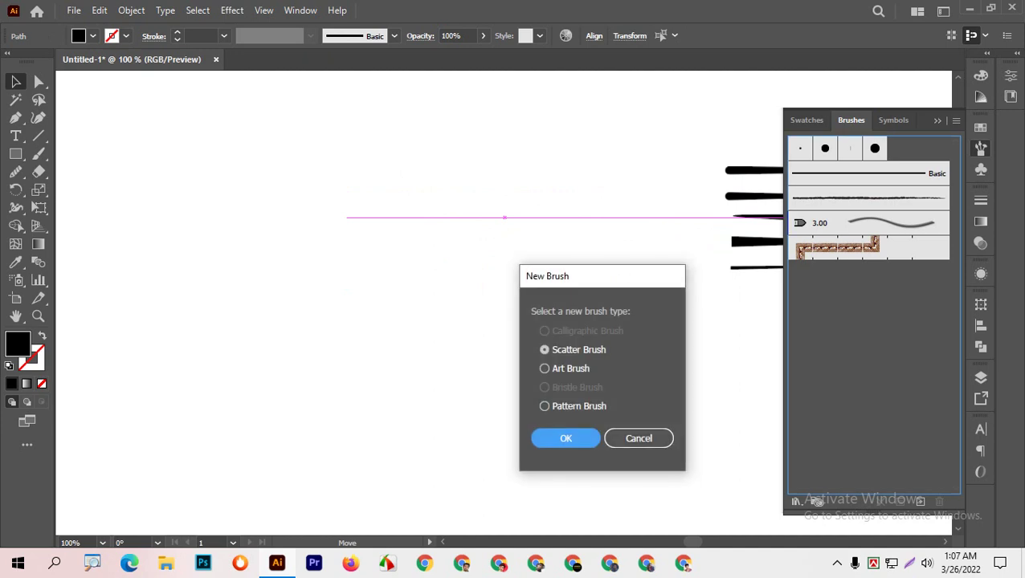
pyautogui.click(545, 368)
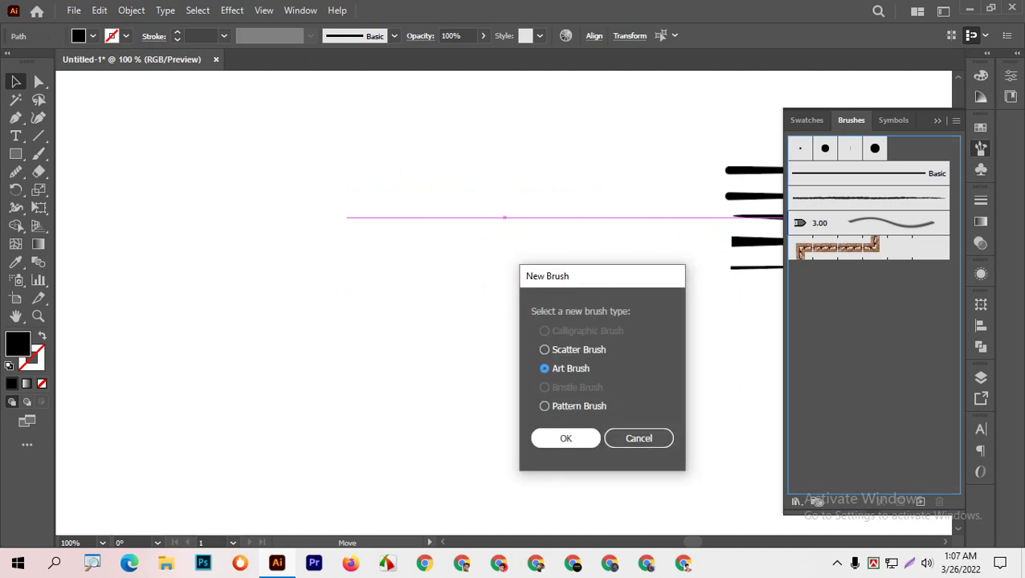
pyautogui.click(566, 438)
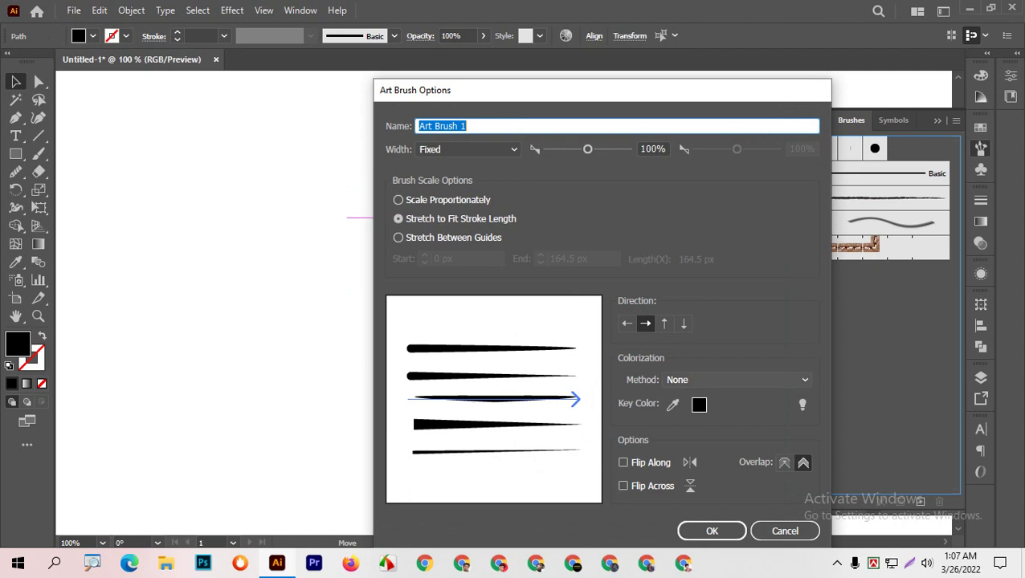
pyautogui.click(735, 380)
pyautogui.click(683, 411)
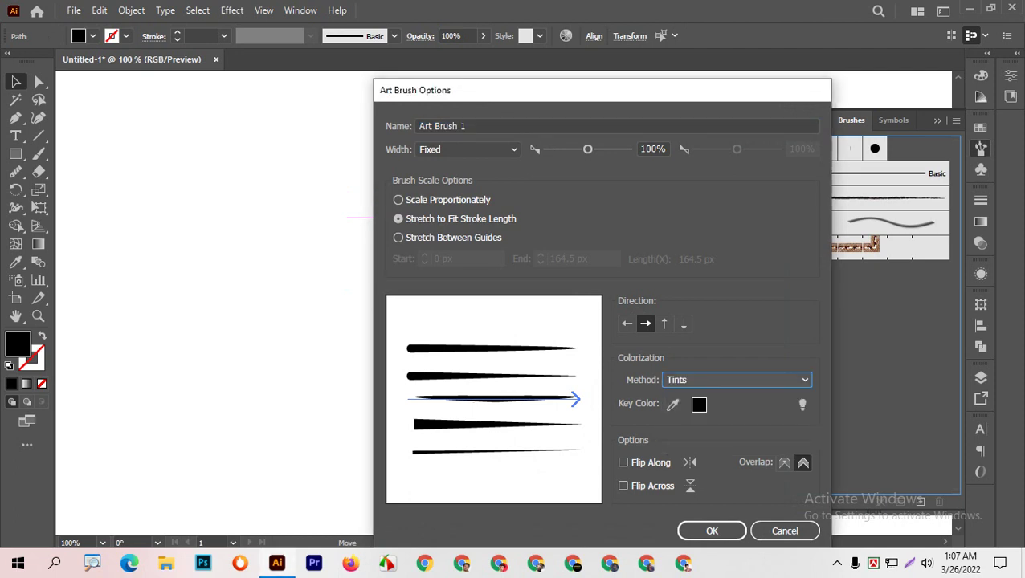
pyautogui.click(712, 531)
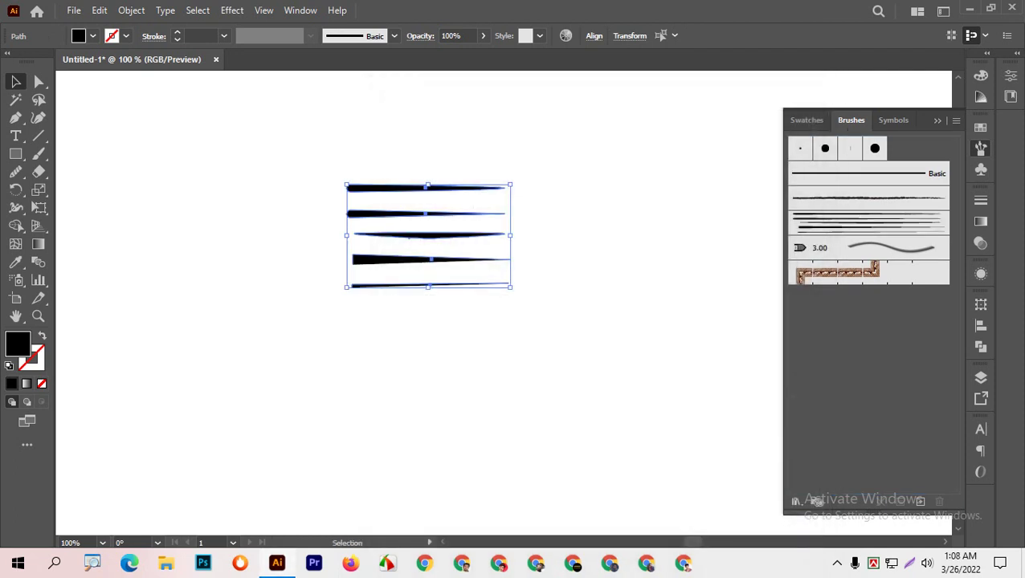
# Step: Try a charcoal brush on the strokes, then undo it and the new art brush
pyautogui.click(872, 222)
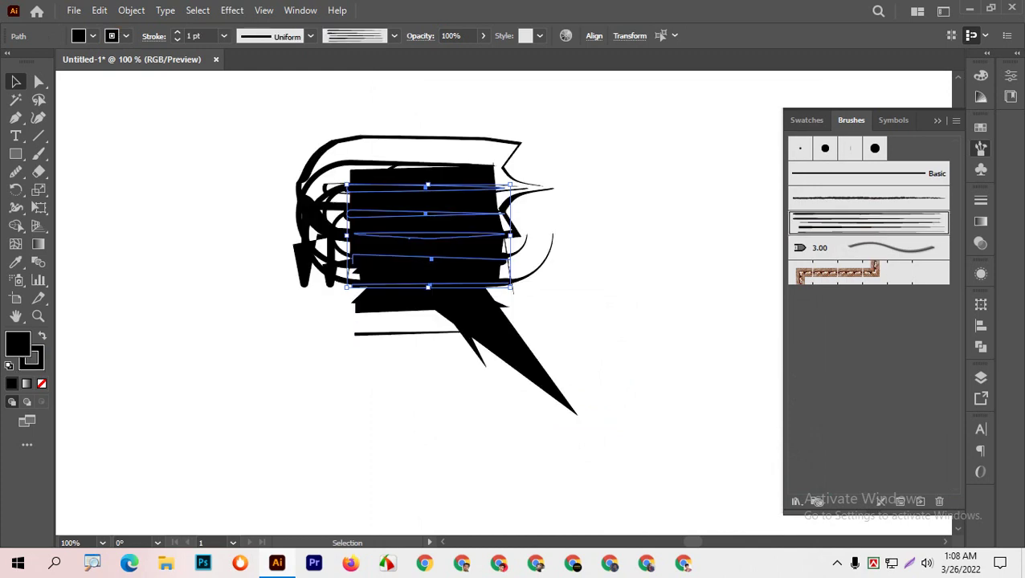
pyautogui.hotkey('ctrl', 'z')
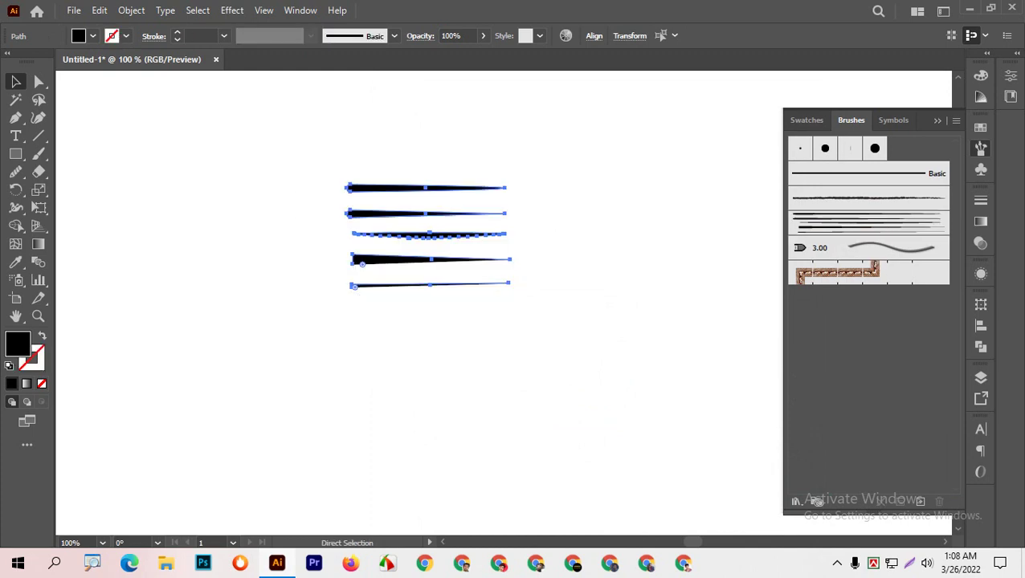
pyautogui.hotkey('ctrl', 'z')
pyautogui.press('v')
pyautogui.click(554, 229)
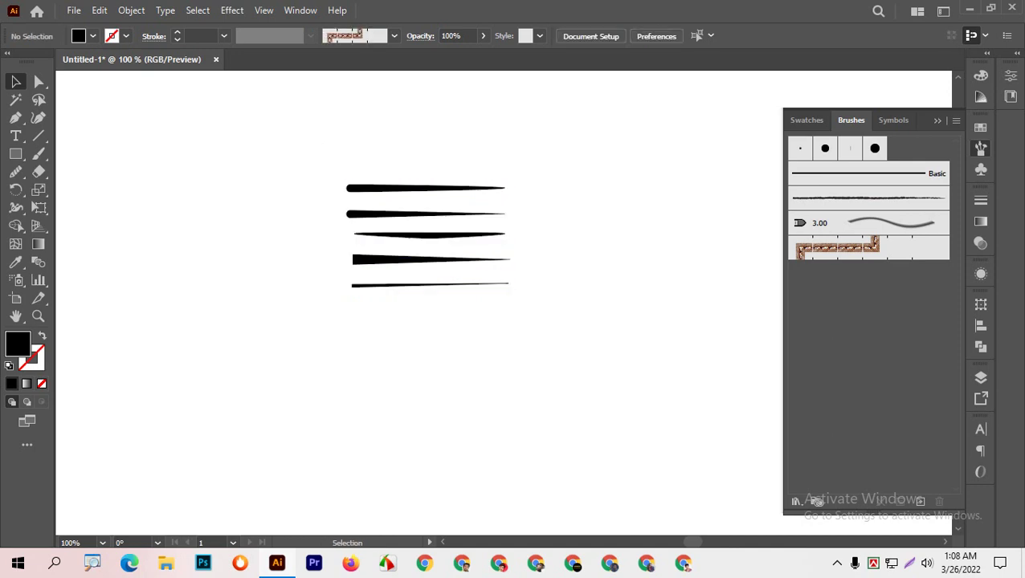
# Step: Save the top tapered stroke as Art Brush 1 with default settings
pyautogui.click(441, 189)
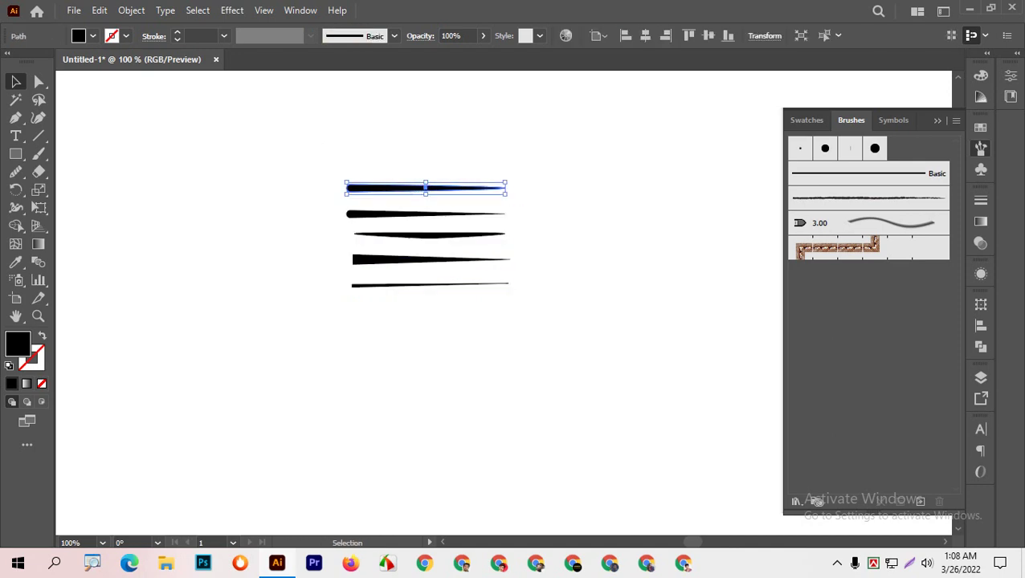
pyautogui.moveTo(392, 189); pyautogui.dragTo(804, 237)
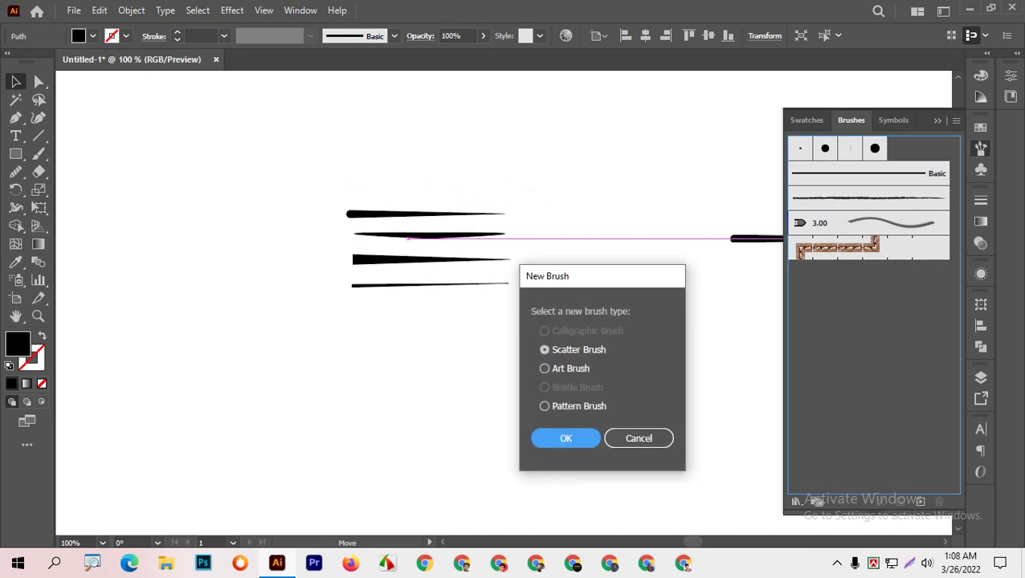
pyautogui.click(545, 368)
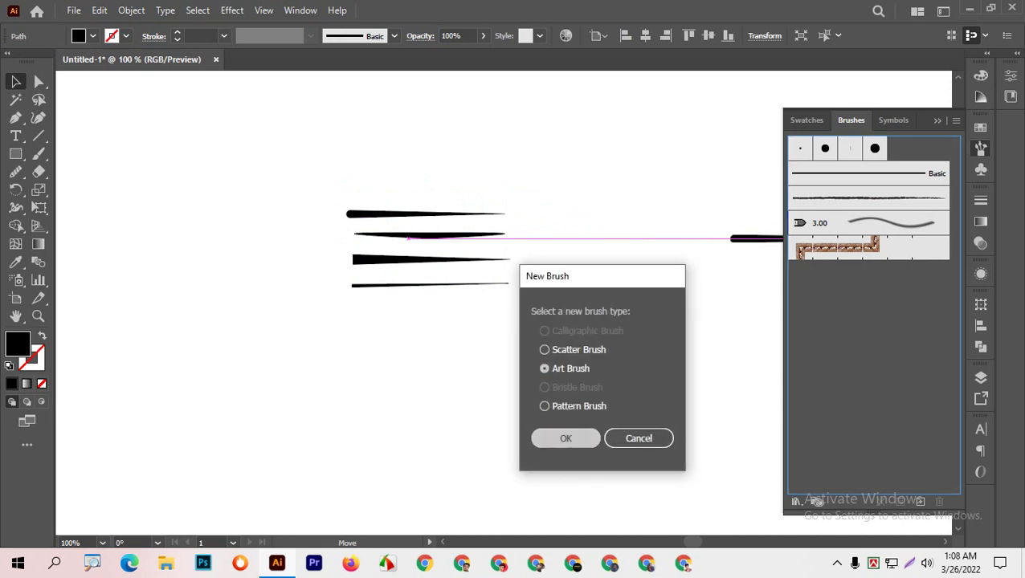
pyautogui.click(566, 437)
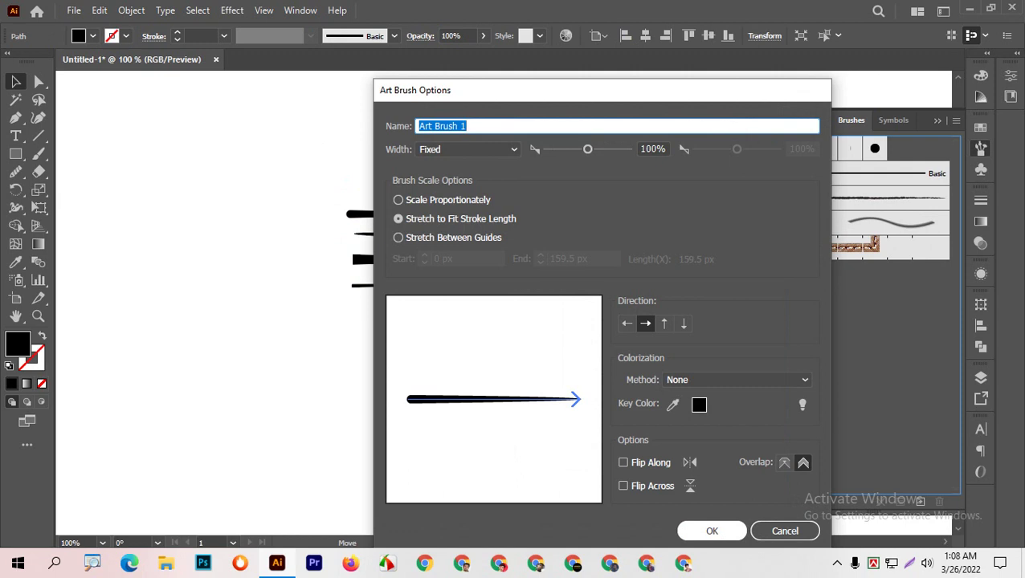
pyautogui.click(711, 531)
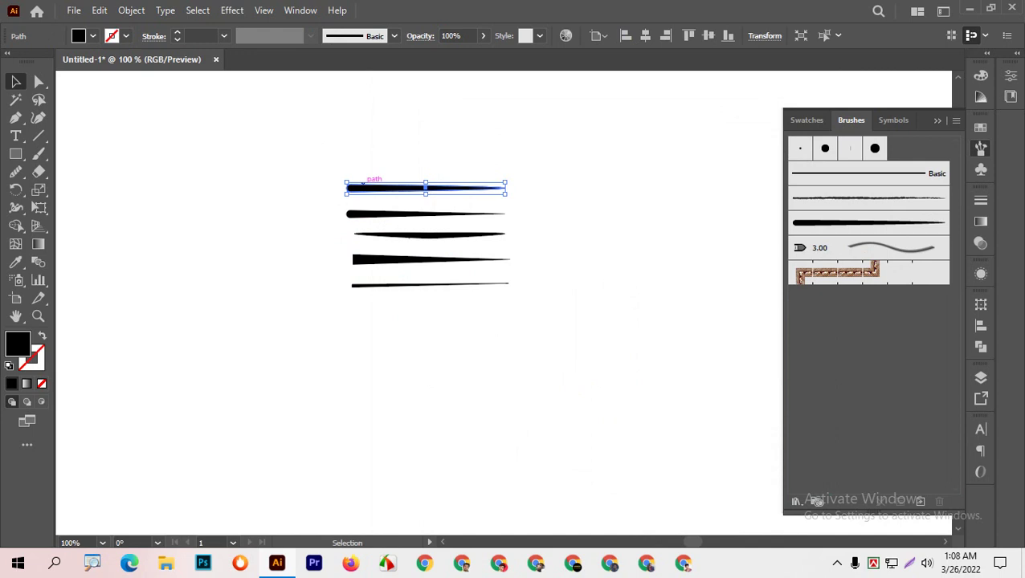
# Step: Create Art Brush 2 from the top stroke with its direction reversed to point left
pyautogui.moveTo(369, 187); pyautogui.dragTo(771, 254)
pyautogui.press('Down')
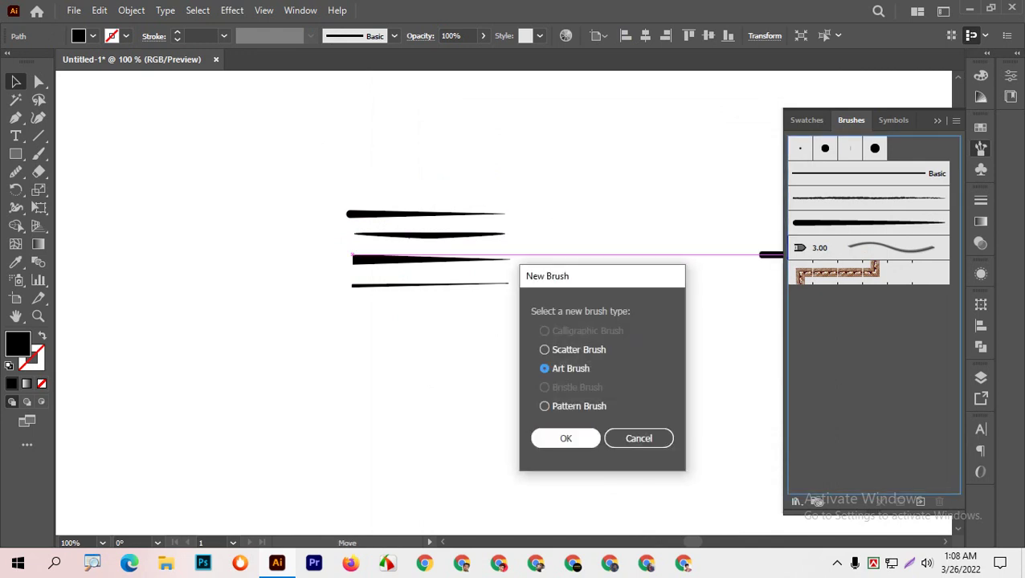
pyautogui.press('Return')
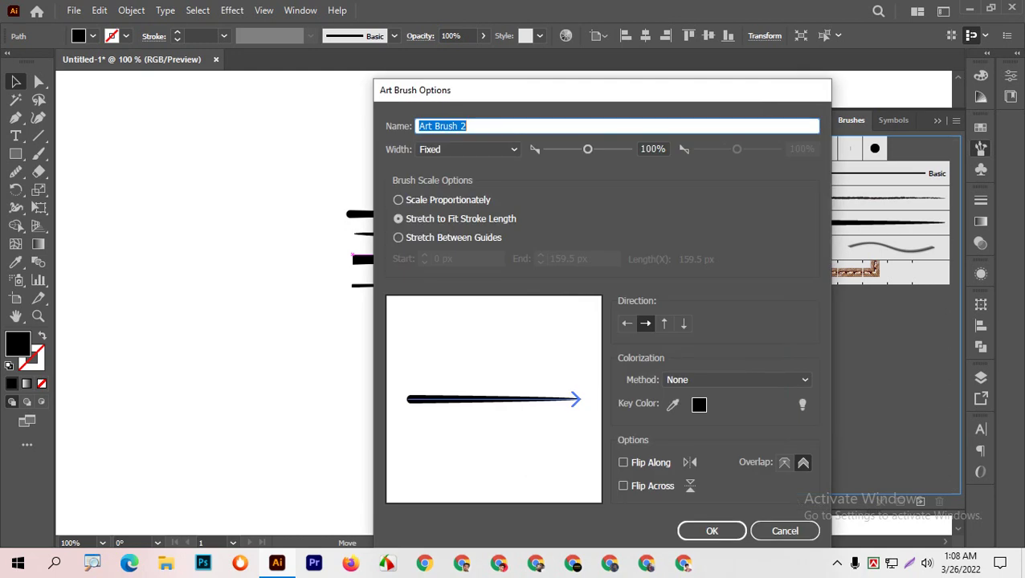
pyautogui.click(627, 323)
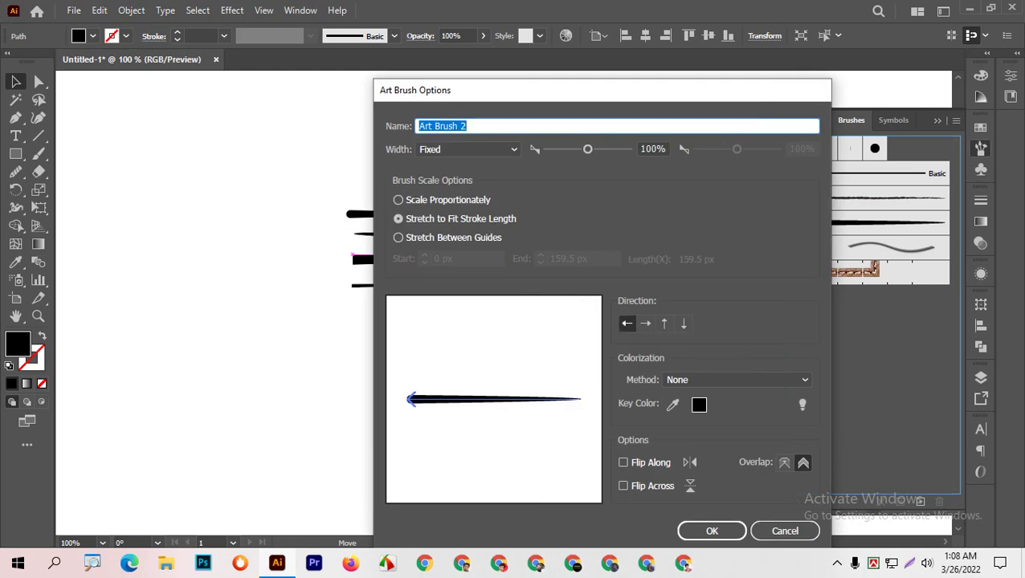
pyautogui.click(712, 531)
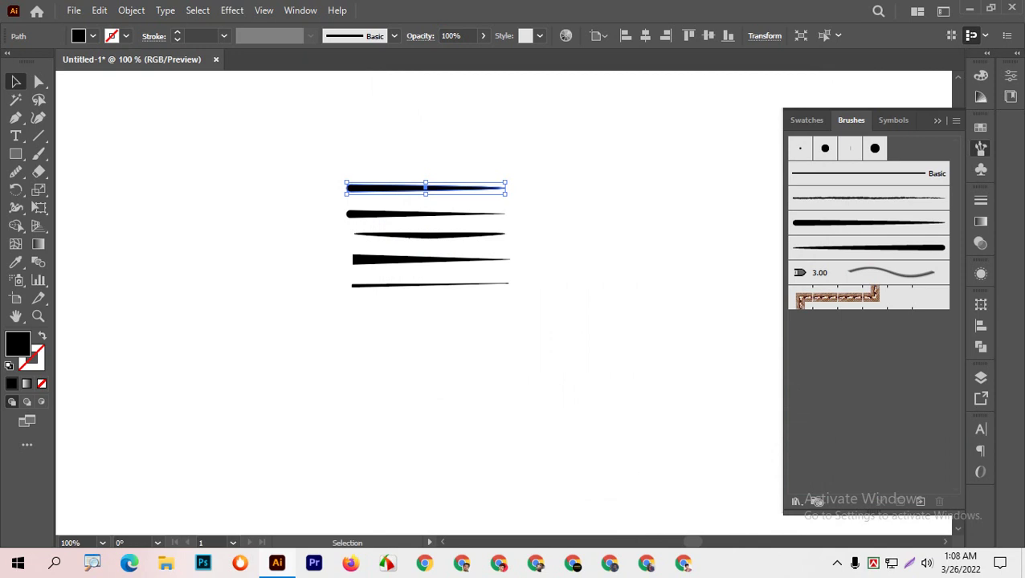
pyautogui.click(386, 200)
pyautogui.moveTo(387, 212); pyautogui.dragTo(804, 236)
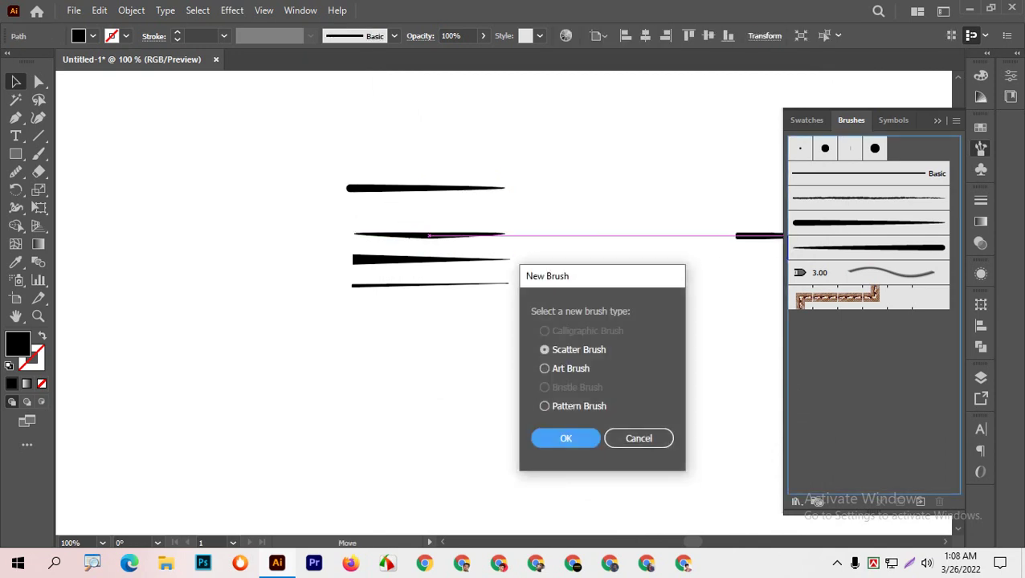
# Step: Save the second stroke as Art Brush 3 with Tints colorization
pyautogui.click(545, 368)
pyautogui.click(566, 438)
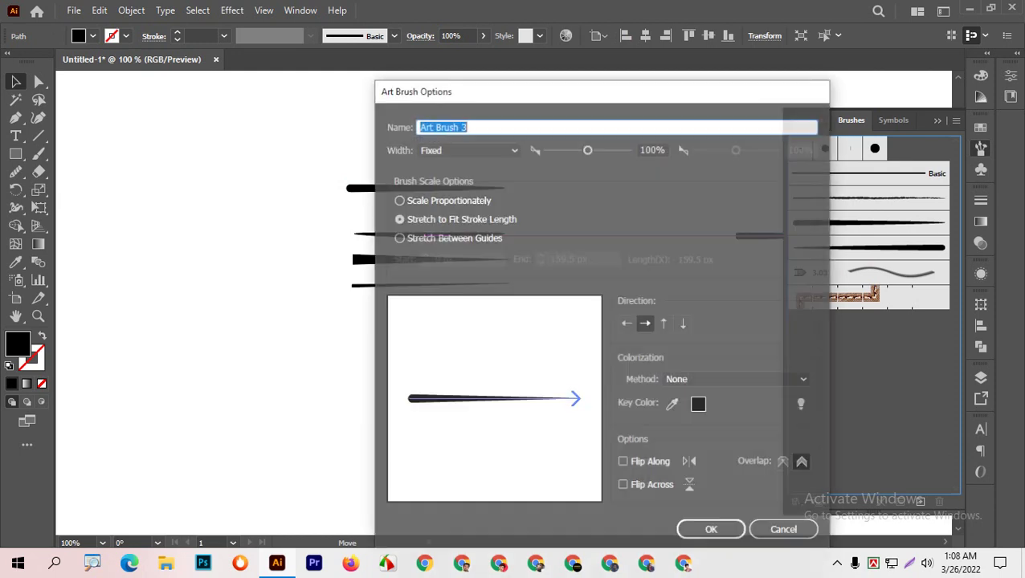
pyautogui.click(735, 379)
pyautogui.click(683, 411)
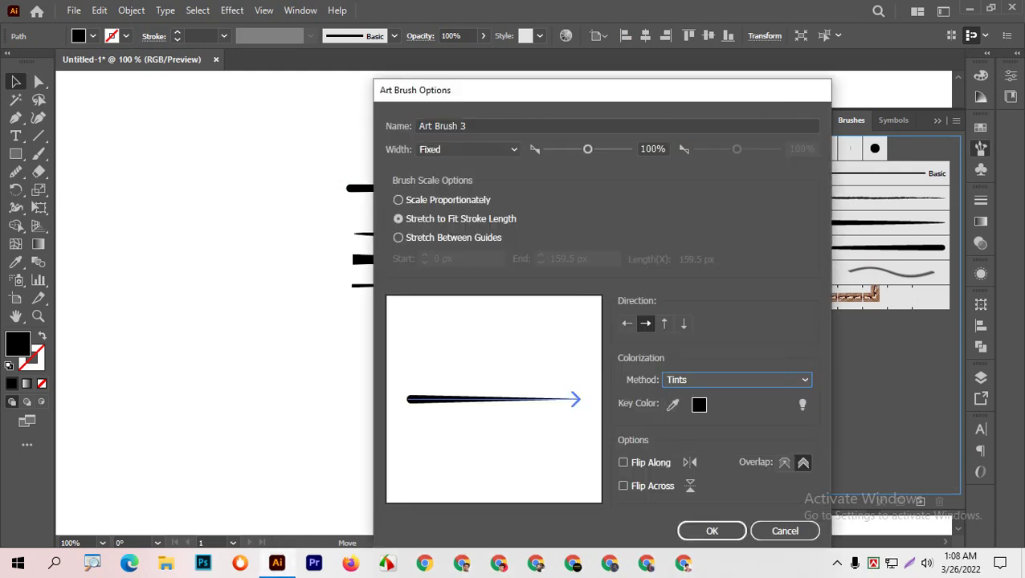
pyautogui.click(712, 531)
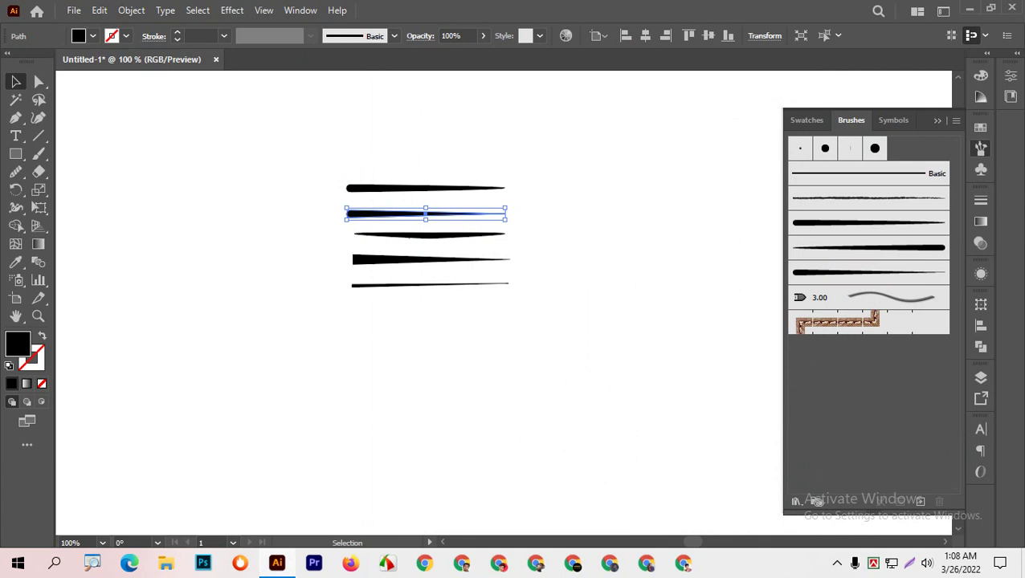
pyautogui.hotkey('ctrl', 'shift', 'a')
# Step: Make Art Brush 4 from the third stroke with default settings
pyautogui.click(424, 233)
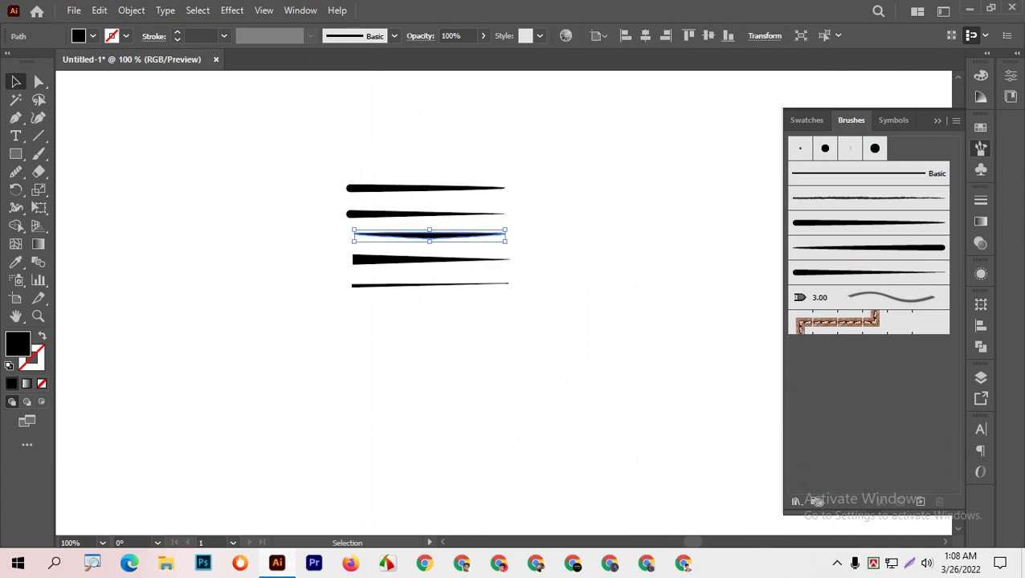
pyautogui.moveTo(470, 234); pyautogui.dragTo(800, 271)
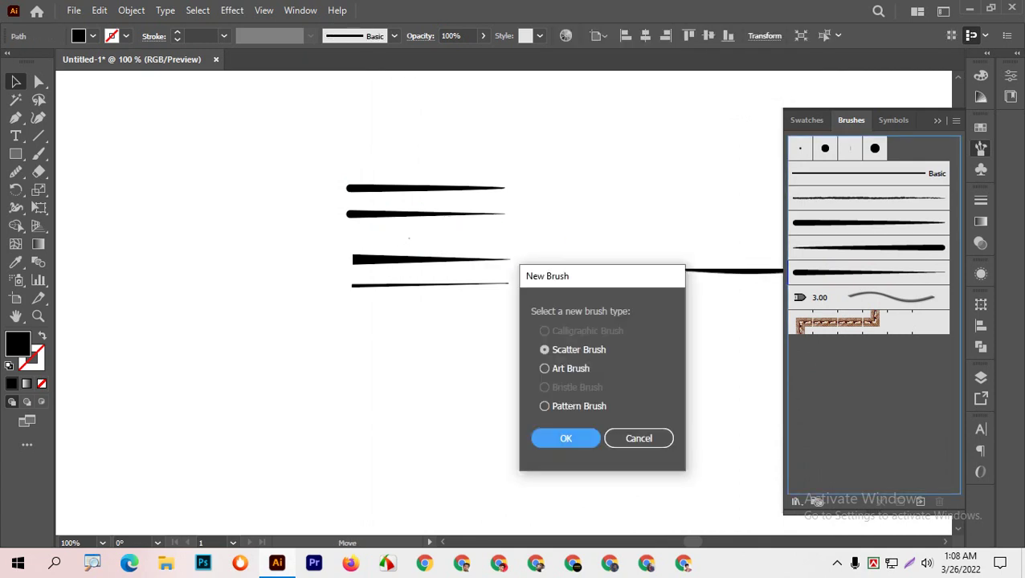
pyautogui.click(545, 369)
pyautogui.click(566, 439)
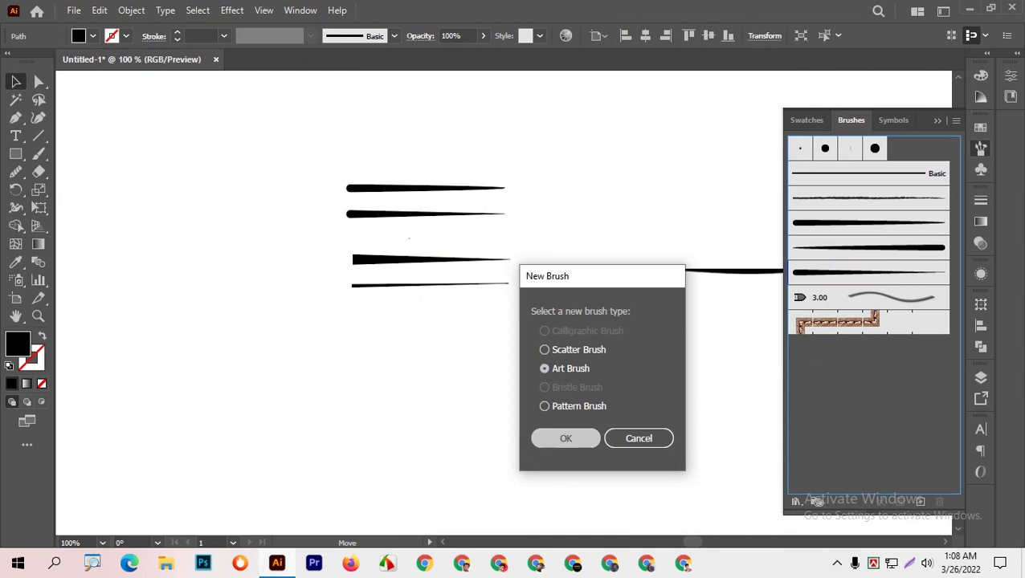
pyautogui.click(712, 531)
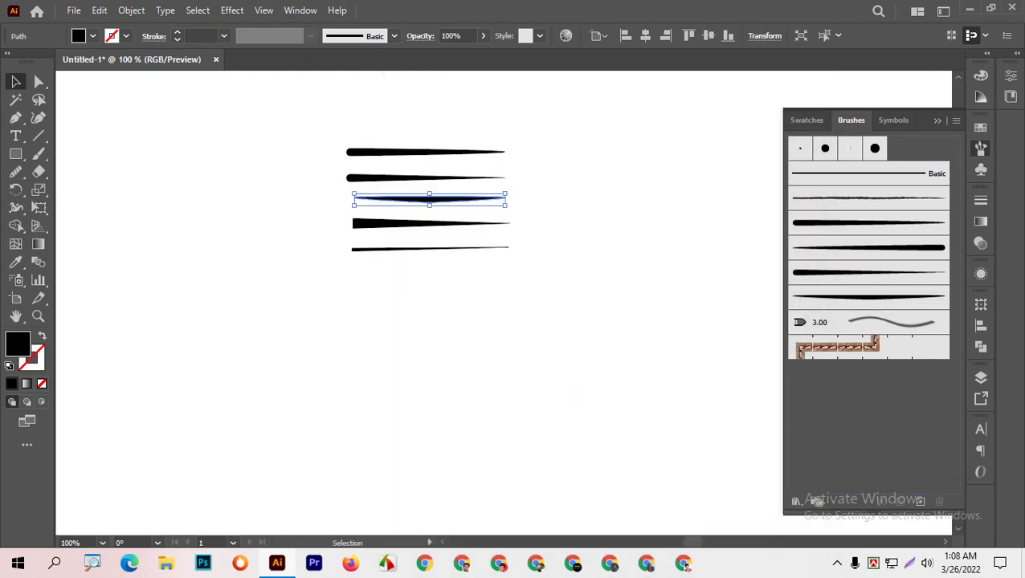
# Step: Make Art Brush 5 from the fourth stroke with Tints colorization
pyautogui.moveTo(470, 224); pyautogui.dragTo(871, 306)
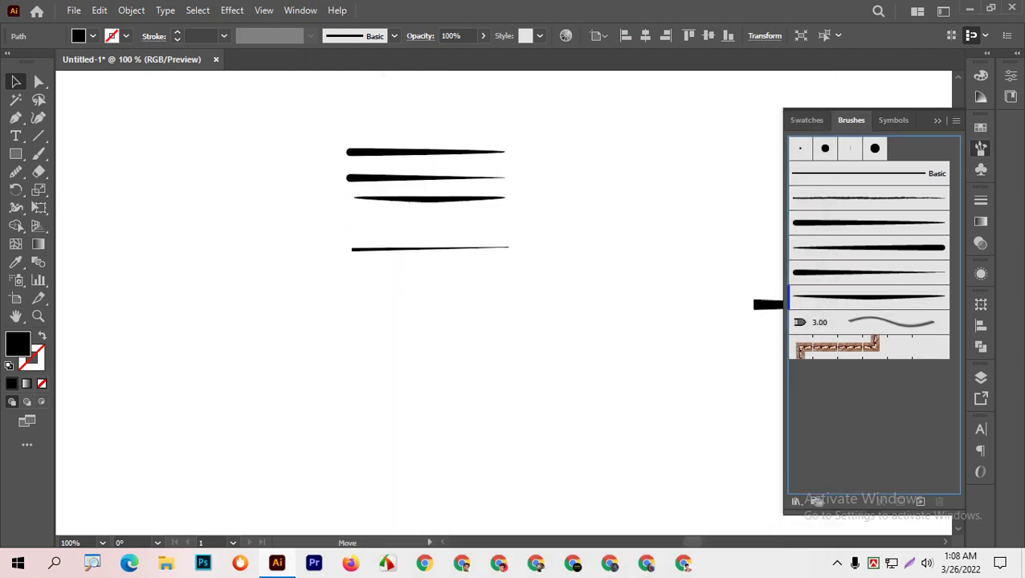
pyautogui.click(545, 369)
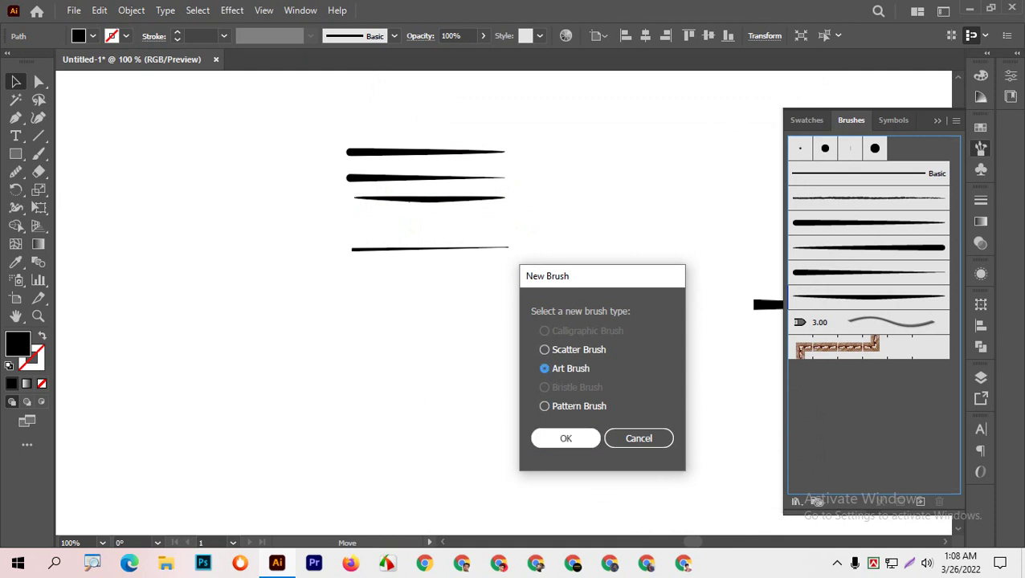
pyautogui.click(566, 439)
pyautogui.click(731, 379)
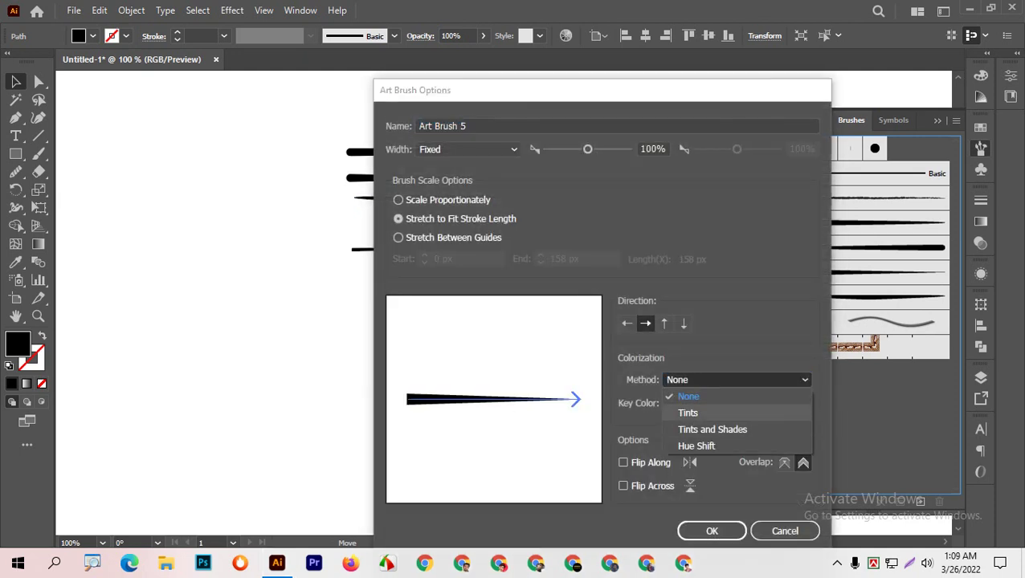
pyautogui.click(679, 411)
pyautogui.click(712, 531)
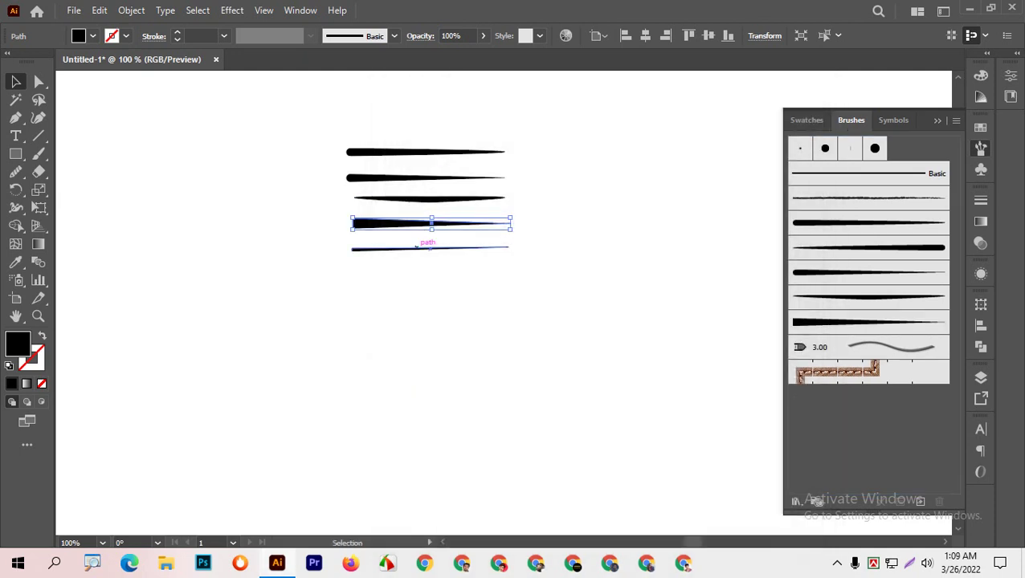
# Step: Make Art Brush 6 from the fourth stroke with Tints and leftward direction
pyautogui.moveTo(434, 223); pyautogui.dragTo(804, 269)
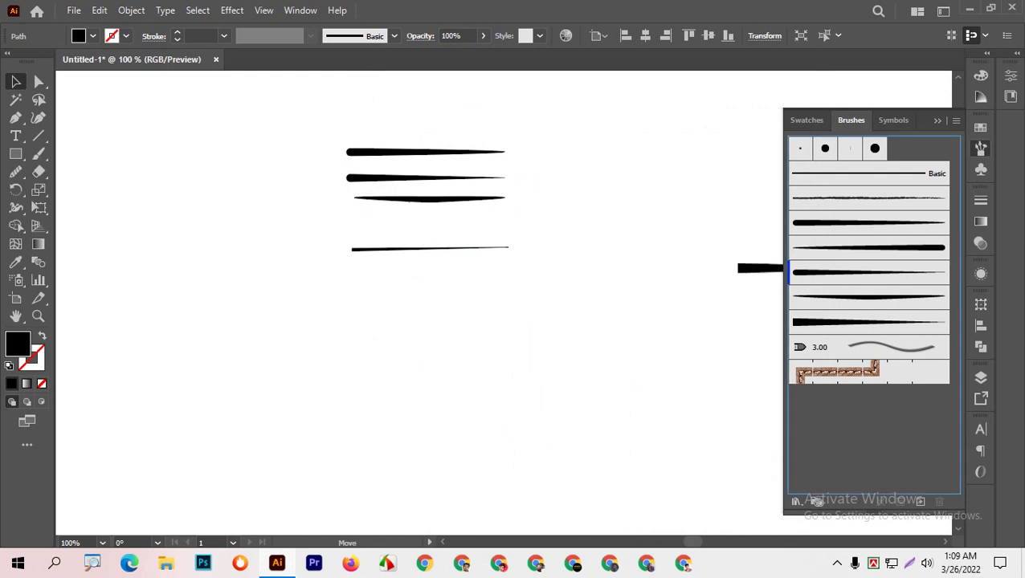
pyautogui.press('Down')
pyautogui.press('Return')
pyautogui.click(737, 380)
pyautogui.click(683, 412)
pyautogui.click(627, 323)
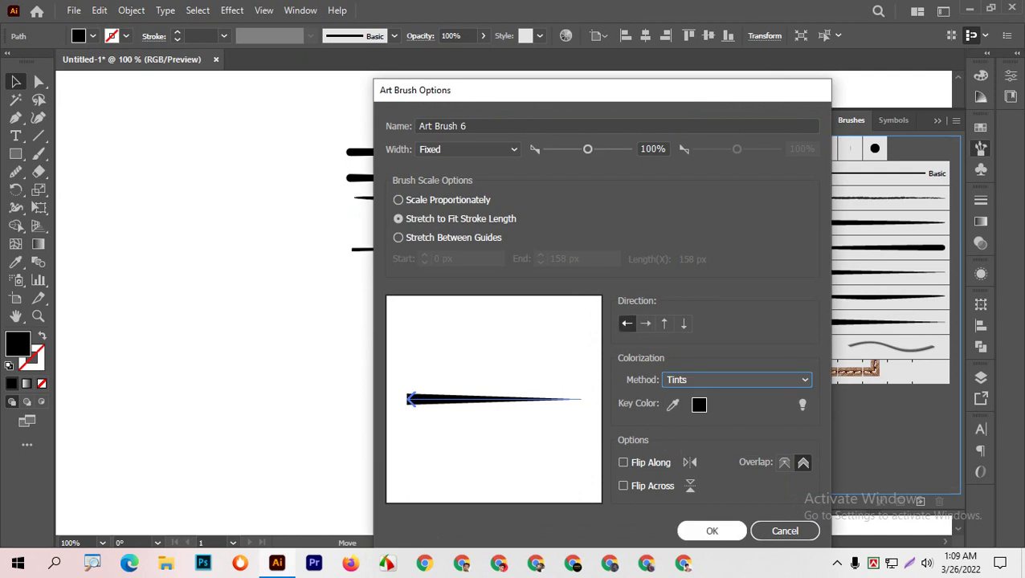
pyautogui.click(712, 531)
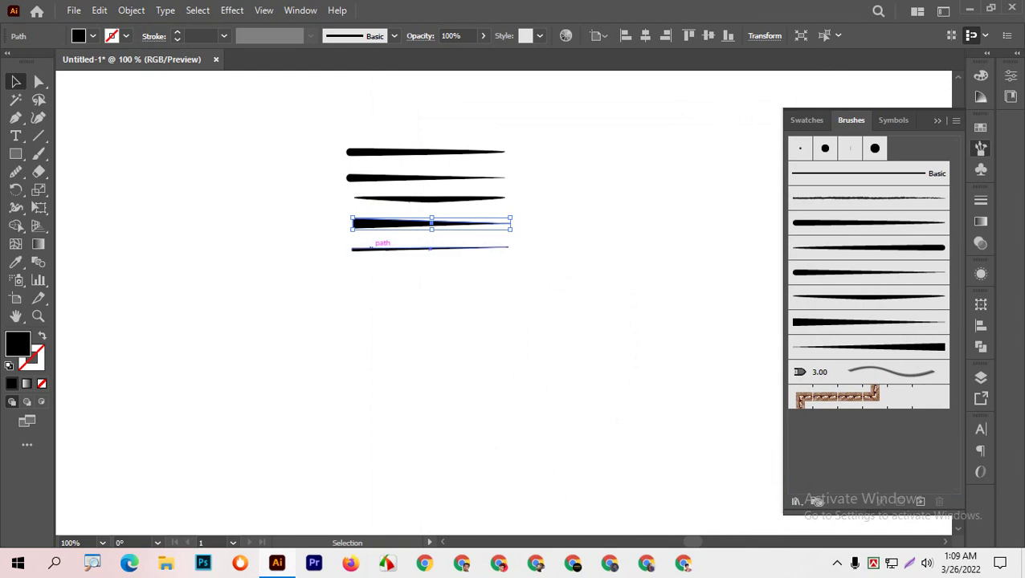
# Step: Make Art Brush 7 from the bottom stroke with Tints colorization
pyautogui.moveTo(377, 249); pyautogui.dragTo(796, 339)
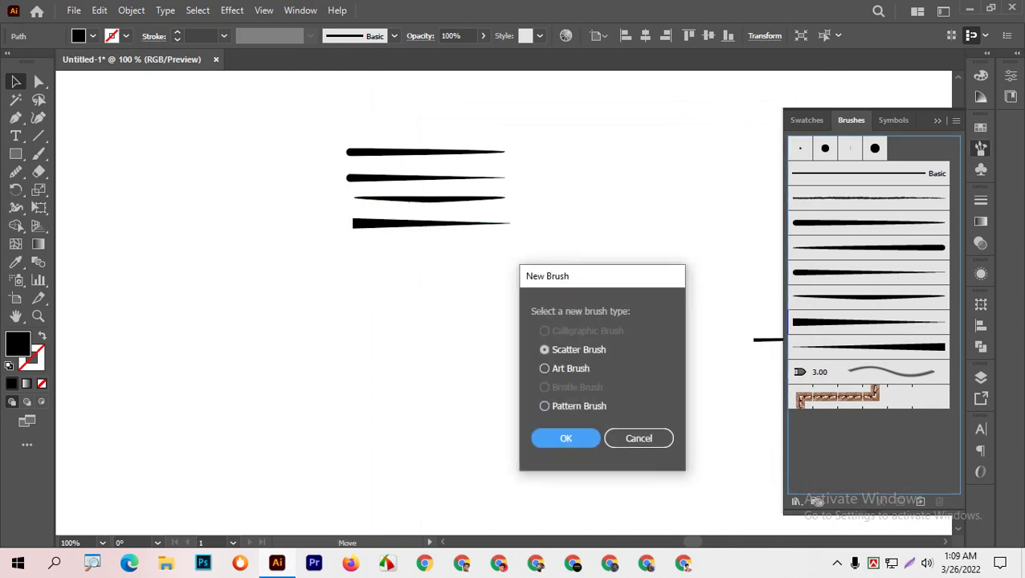
pyautogui.click(545, 368)
pyautogui.click(565, 438)
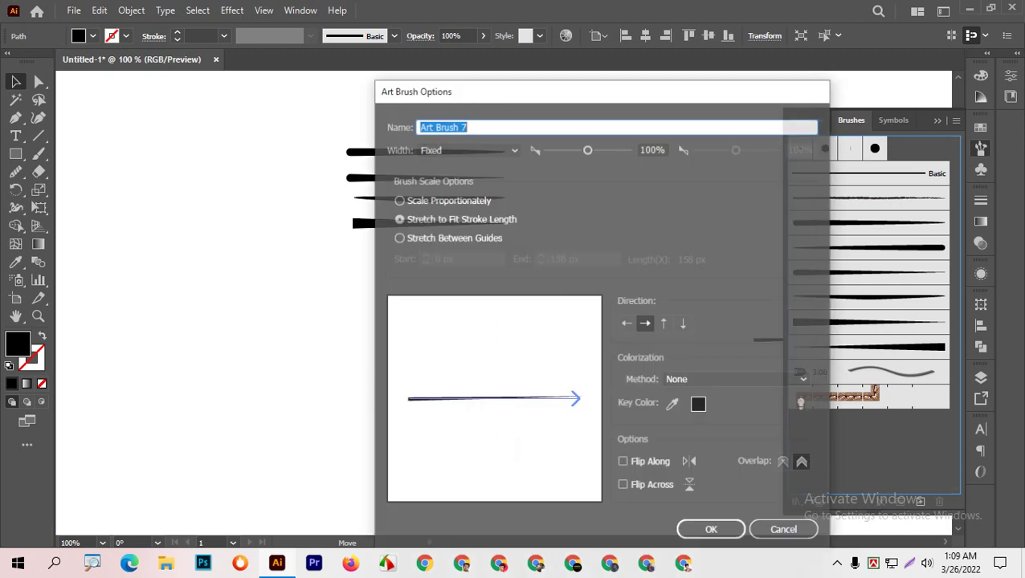
pyautogui.click(737, 380)
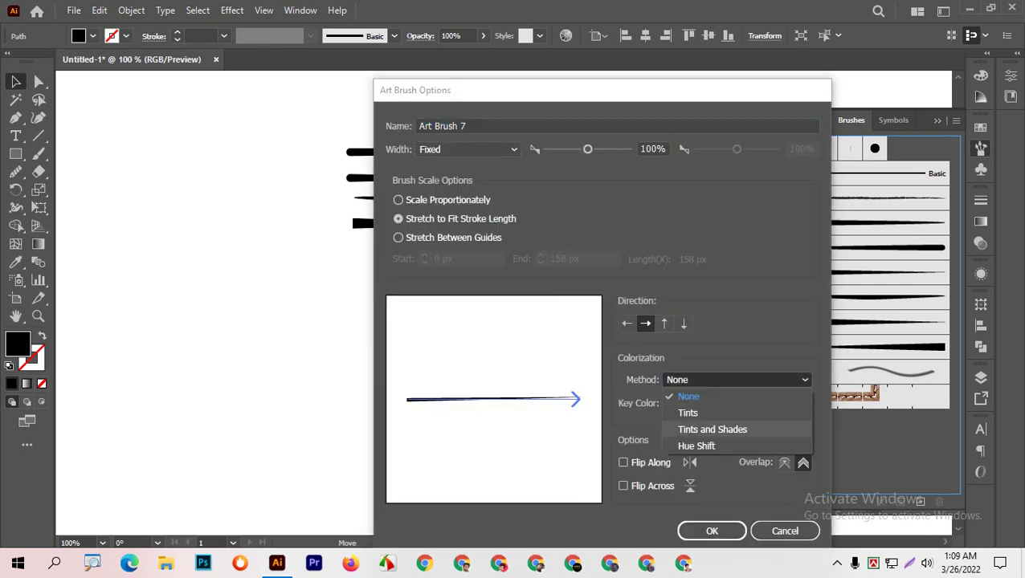
pyautogui.click(691, 411)
pyautogui.click(712, 531)
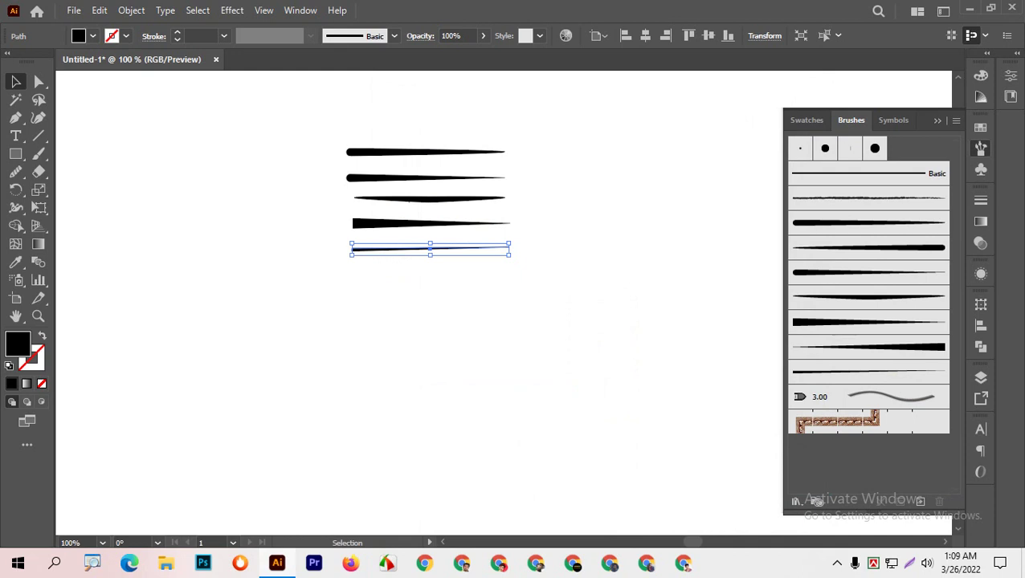
# Step: Make Art Brush 8 from the bottom stroke with right-to-left direction and a set colorization method
pyautogui.moveTo(430, 250); pyautogui.dragTo(835, 336)
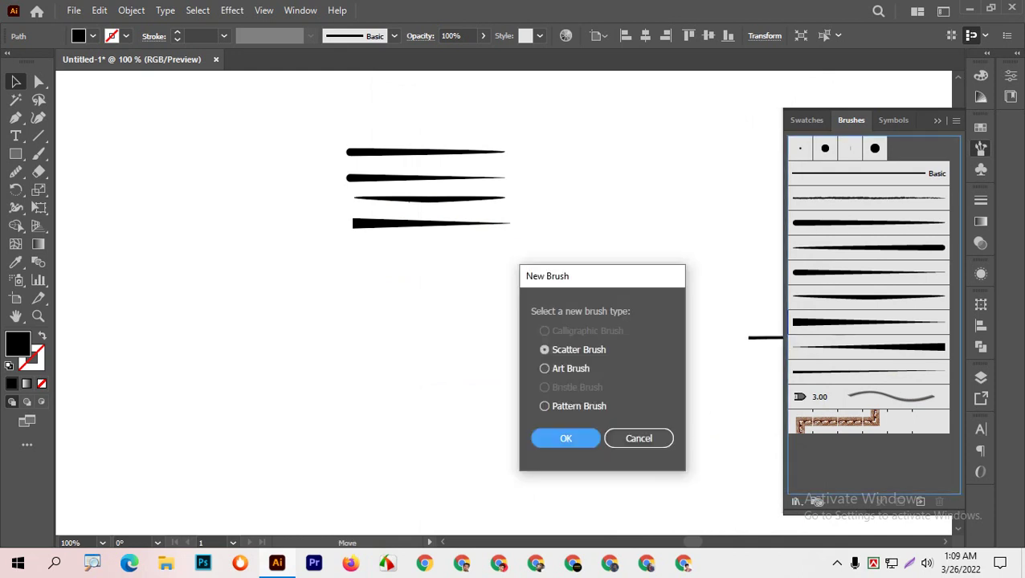
pyautogui.click(545, 368)
pyautogui.click(565, 438)
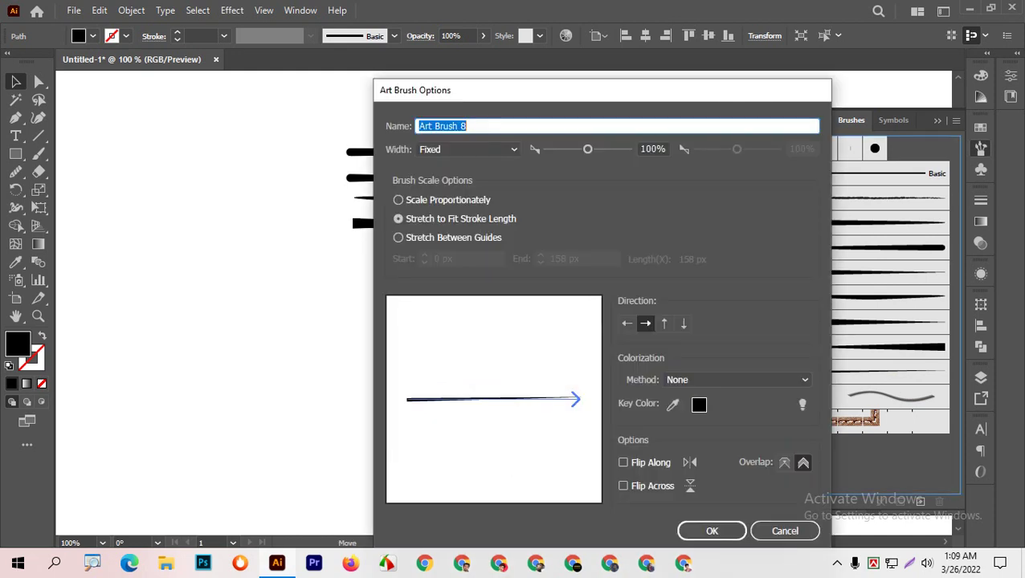
pyautogui.click(627, 323)
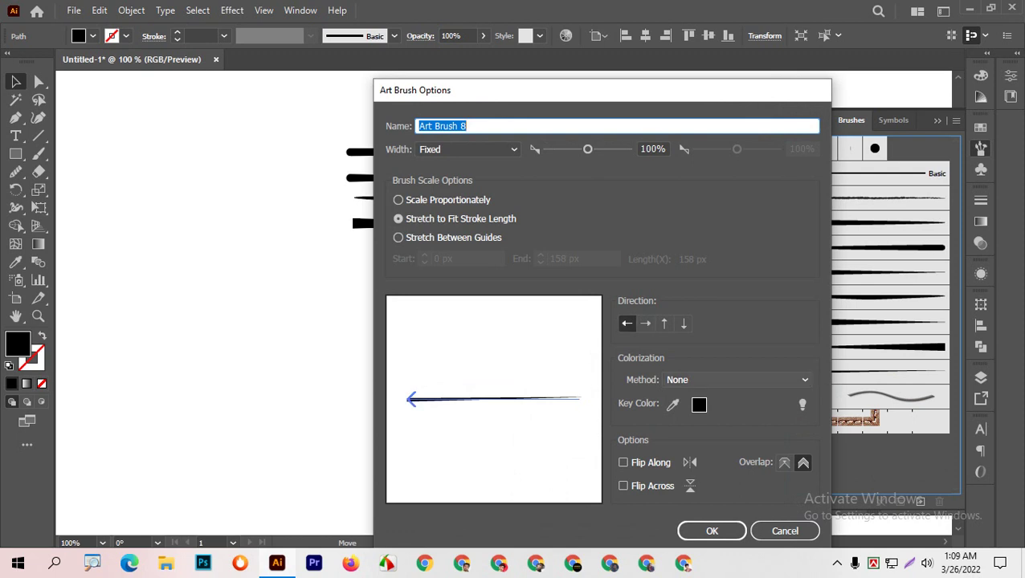
pyautogui.click(735, 380)
pyautogui.click(687, 413)
pyautogui.click(711, 531)
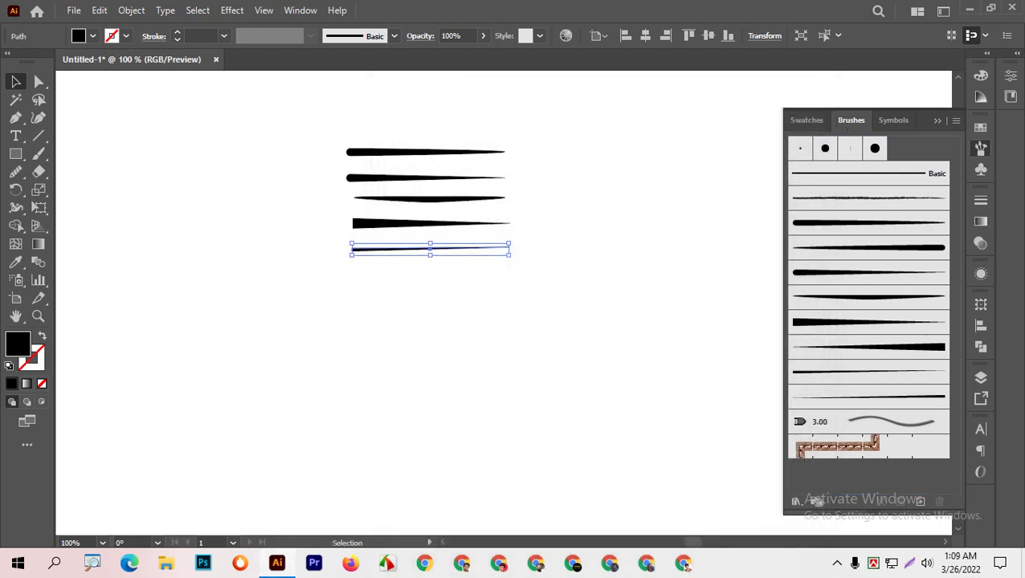
# Step: Deselect, zoom out to the whole artboard, and marquee-select all five sample strokes
pyautogui.hotkey('ctrl', 'shift', 'a')
pyautogui.hotkey('ctrl', '-')
pyautogui.hotkey('ctrl', '-')
pyautogui.moveTo(361, 248); pyautogui.dragTo(478, 332)
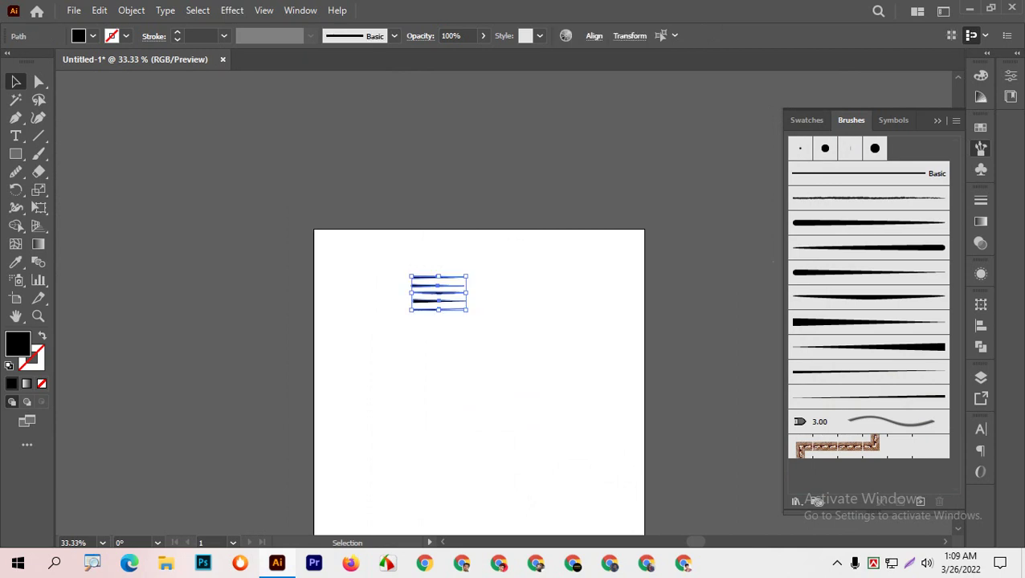
# Step: Delete the five sample strokes and paint a centre curve using the third brush with the Paintbrush
pyautogui.press('Delete')
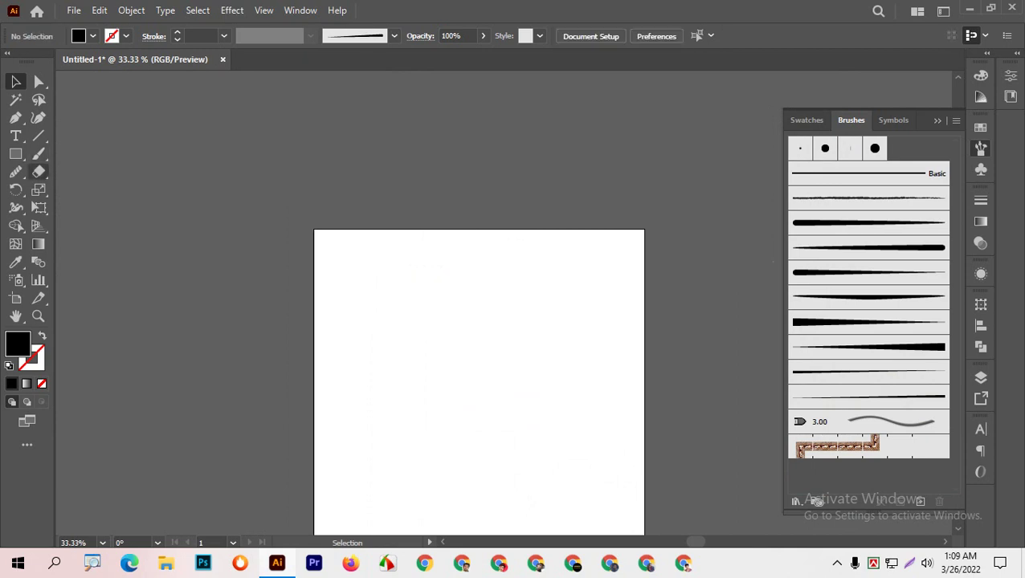
pyautogui.click(38, 153)
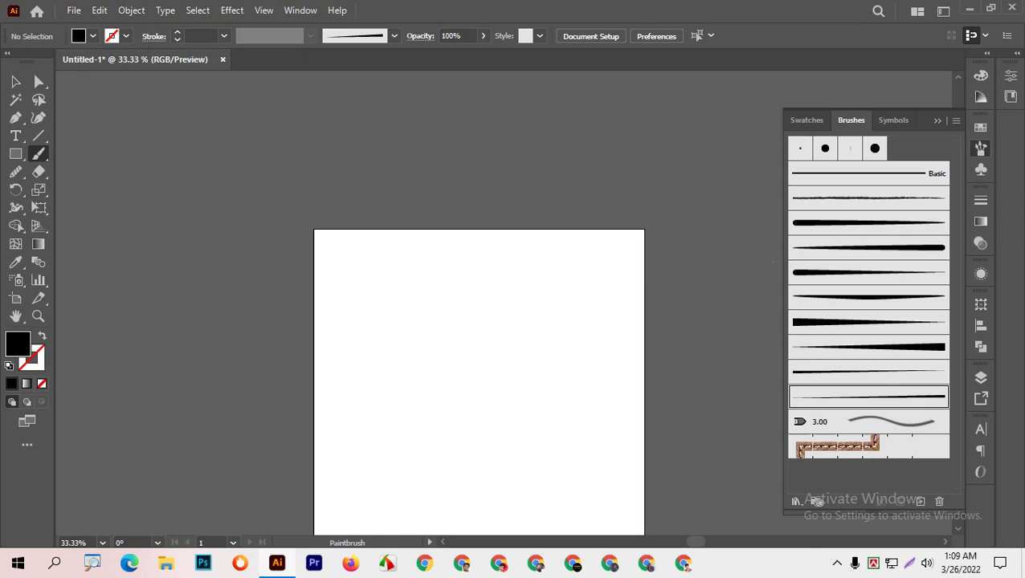
pyautogui.click(867, 223)
pyautogui.moveTo(417, 390); pyautogui.dragTo(571, 292)
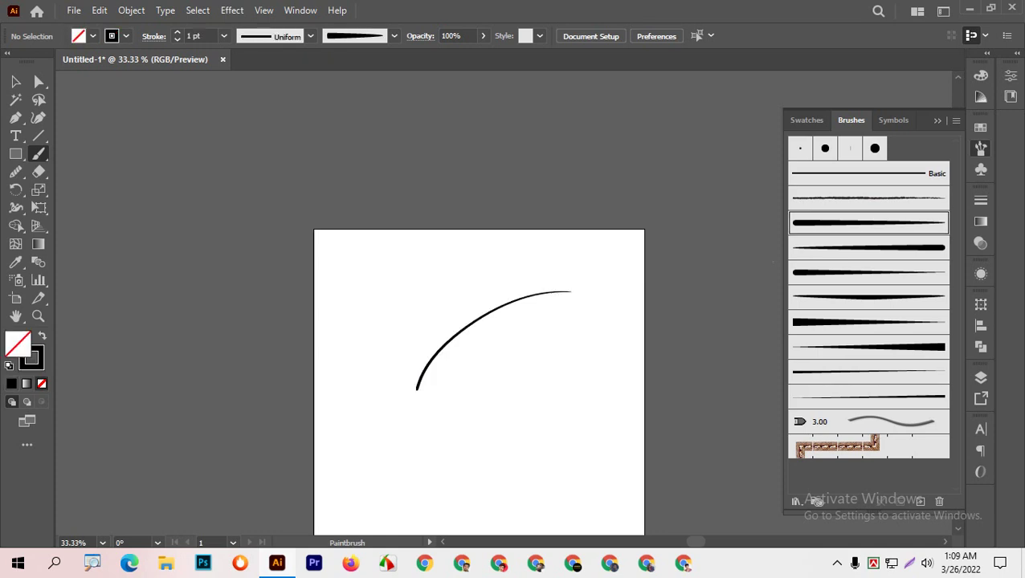
pyautogui.hotkey('ctrl', '1')
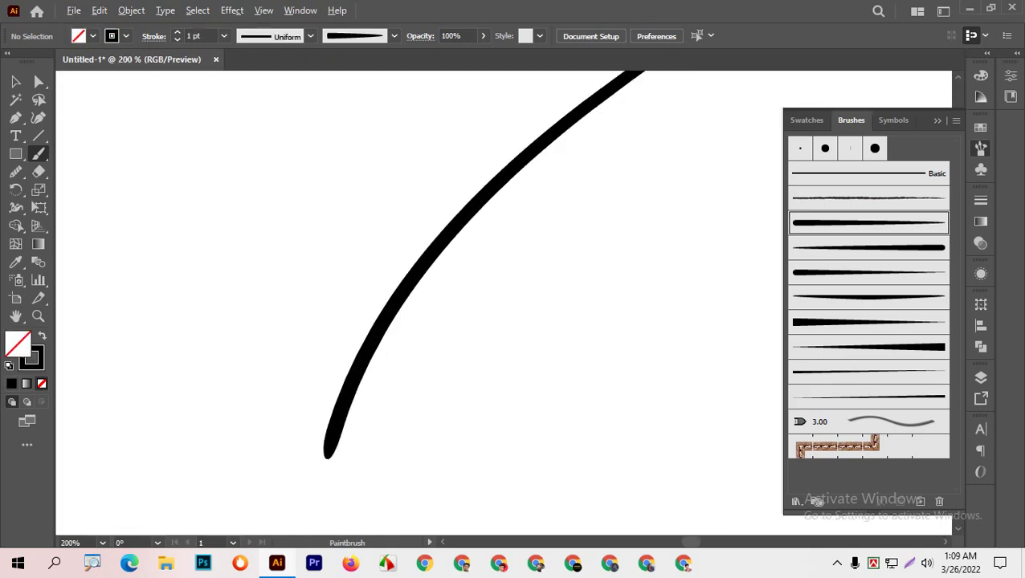
pyautogui.hotkey('ctrl', '-')
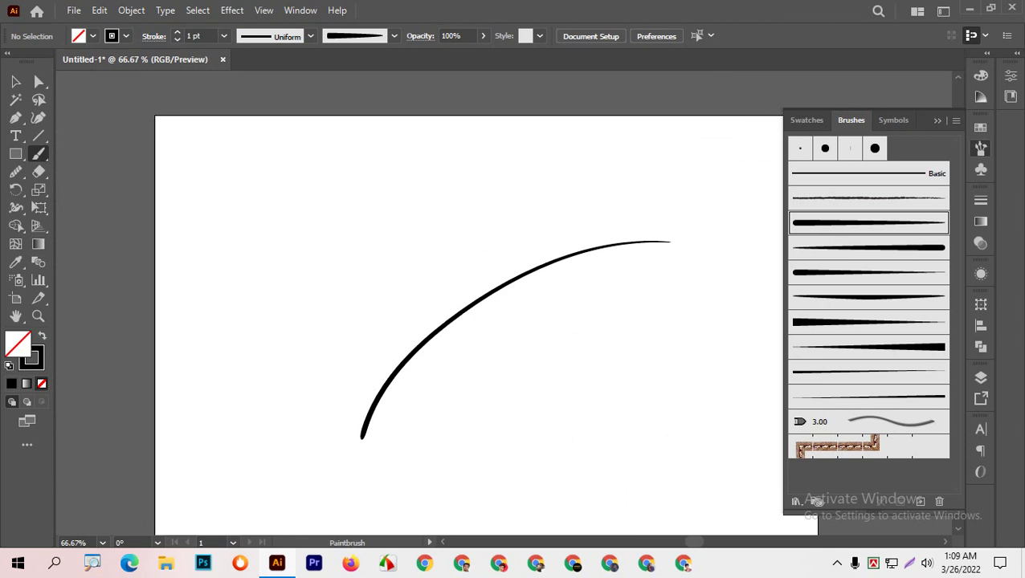
# Step: Switch to the fourth brush and paint a shorter curve below the first, undoing a misplaced stroke
pyautogui.click(868, 247)
pyautogui.moveTo(771, 257); pyautogui.dragTo(771, 257)
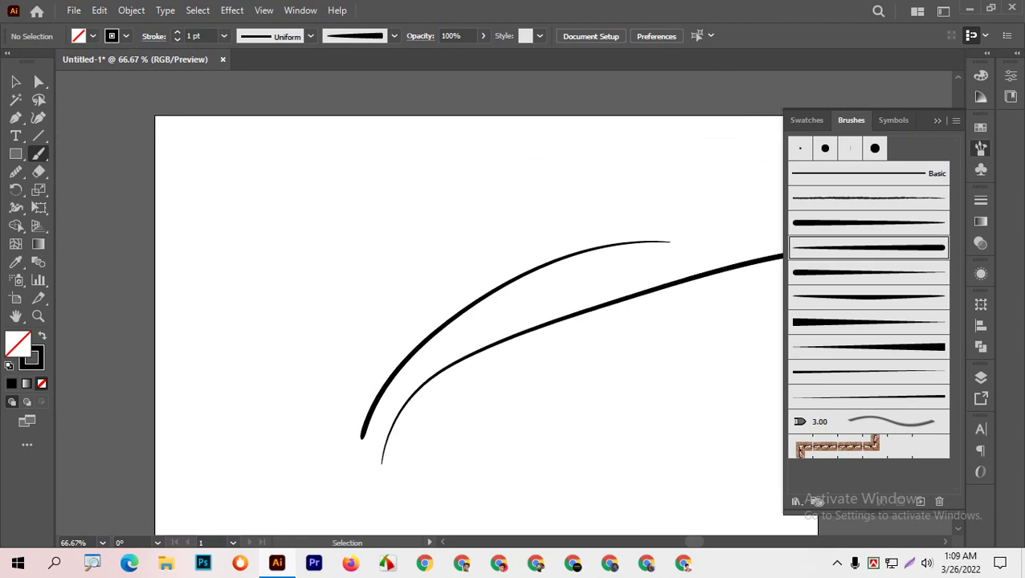
pyautogui.hotkey('ctrl', 'z')
pyautogui.moveTo(528, 344); pyautogui.dragTo(595, 324)
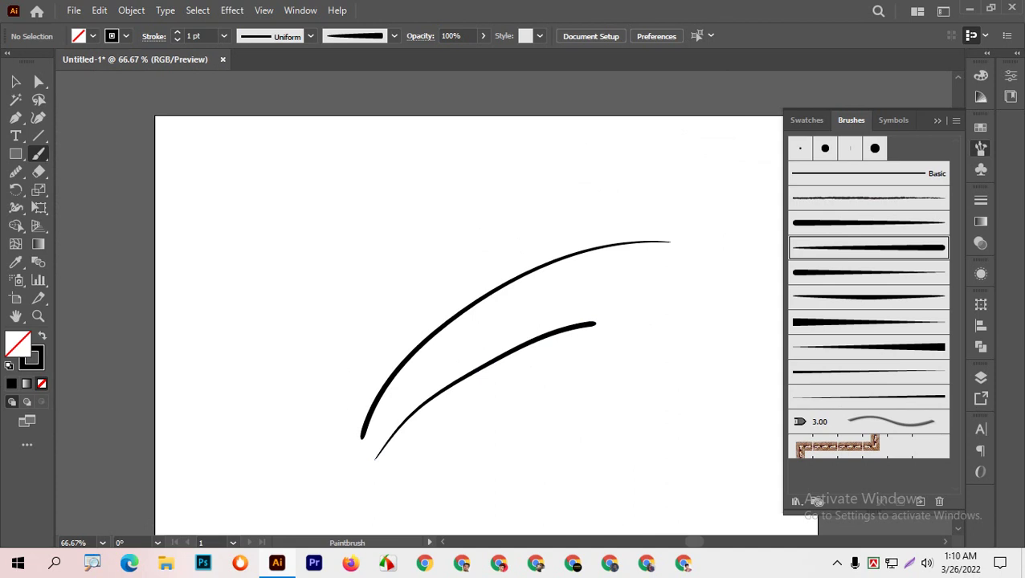
# Step: With another tapered brush, paint curves above and right, a hook, a V and an arch
pyautogui.click(868, 297)
pyautogui.moveTo(312, 391); pyautogui.dragTo(508, 191)
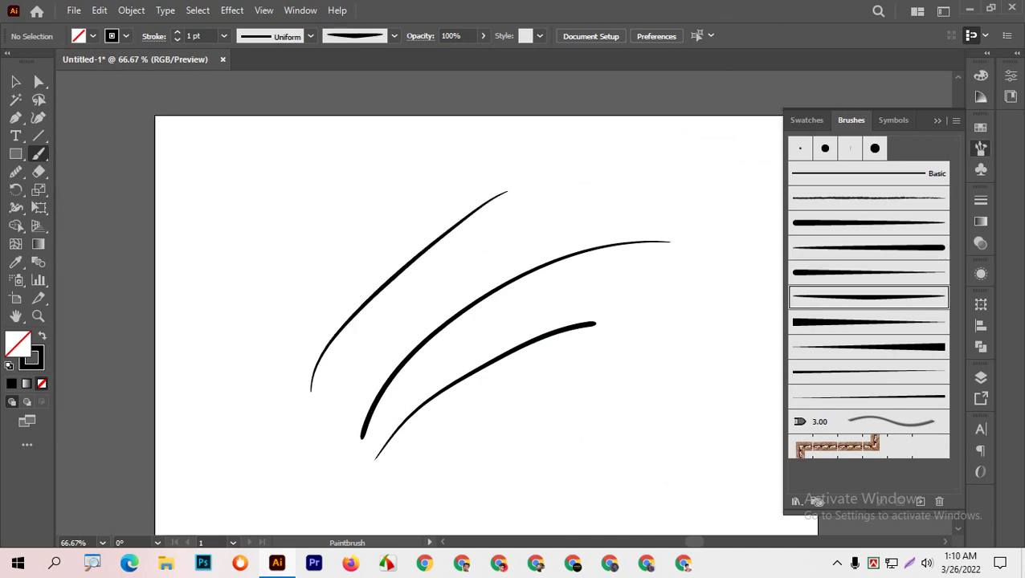
pyautogui.moveTo(591, 401); pyautogui.dragTo(747, 329)
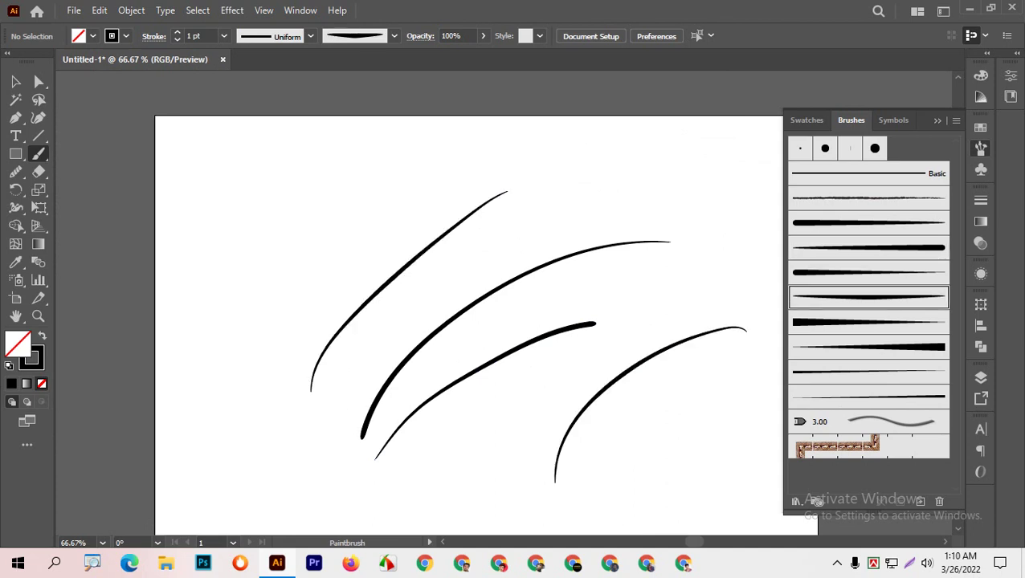
pyautogui.moveTo(301, 306); pyautogui.dragTo(389, 172)
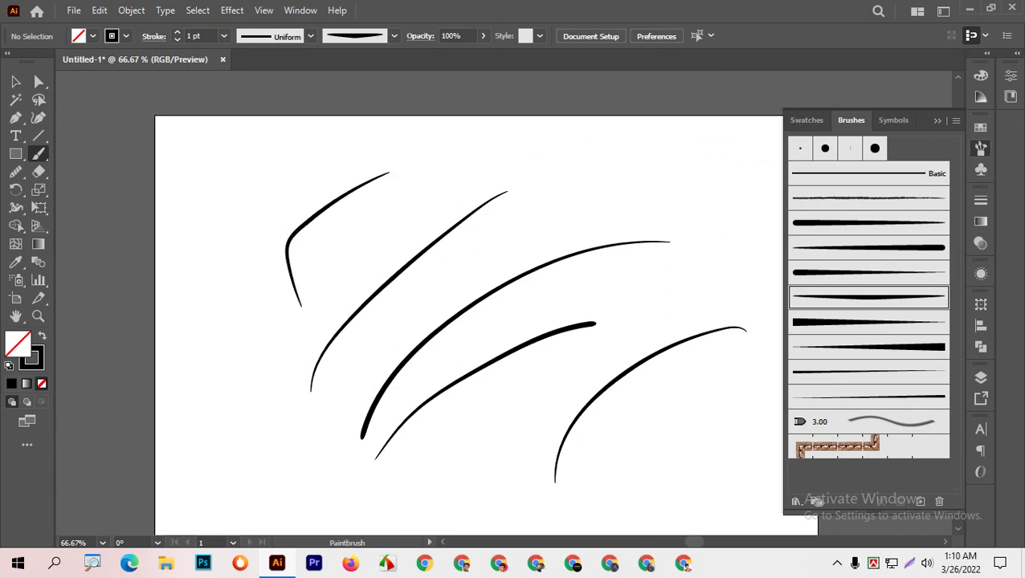
pyautogui.moveTo(222, 181); pyautogui.dragTo(432, 201)
pyautogui.moveTo(580, 196); pyautogui.dragTo(691, 169)
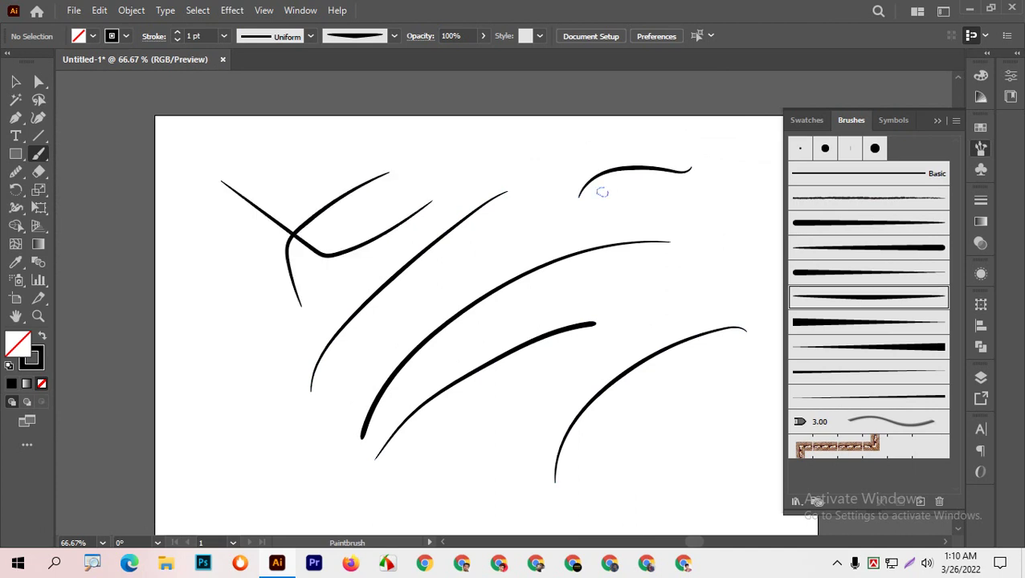
# Step: Add a small eye under the top-right arch with a short lash above it
pyautogui.moveTo(603, 192); pyautogui.dragTo(602, 192)
pyautogui.moveTo(596, 175)
pyautogui.mouseDown()
pyautogui.moveTo(597, 151)
pyautogui.moveTo(651, 137)
pyautogui.mouseUp()
pyautogui.scroll(-1, 651, 136)
# Step: Paint eleven bold tapered strokes and large wedges all over the artboard using the thick brush
pyautogui.click(867, 322)
pyautogui.moveTo(480, 416); pyautogui.dragTo(619, 327)
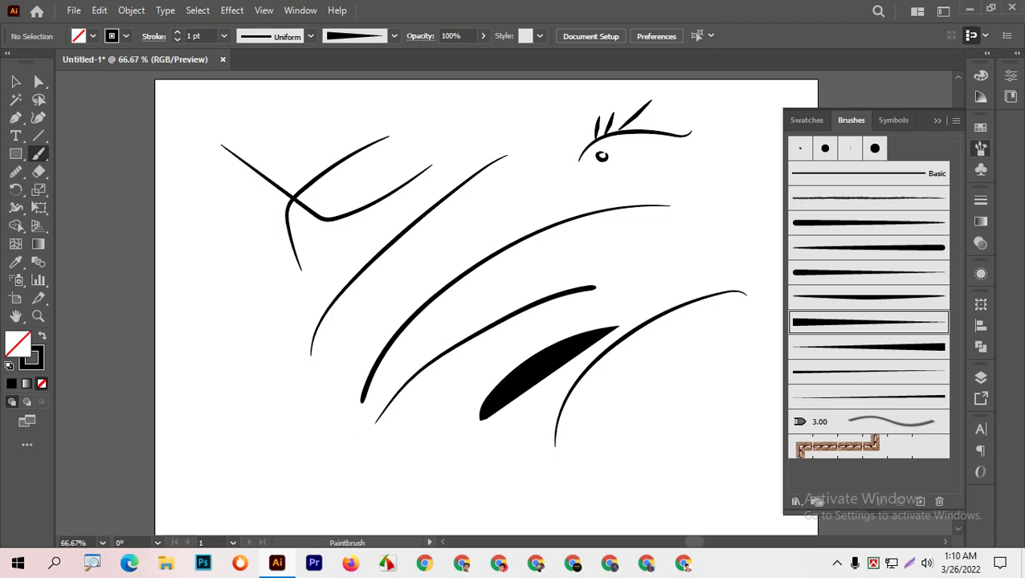
pyautogui.moveTo(213, 248); pyautogui.dragTo(241, 440)
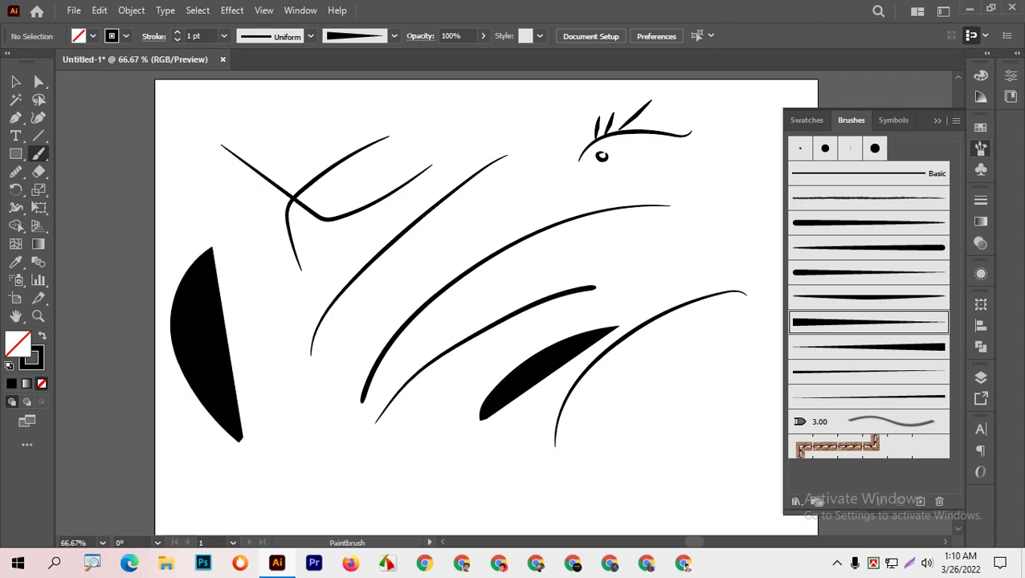
pyautogui.moveTo(252, 275); pyautogui.dragTo(391, 473)
pyautogui.moveTo(259, 322); pyautogui.dragTo(301, 452)
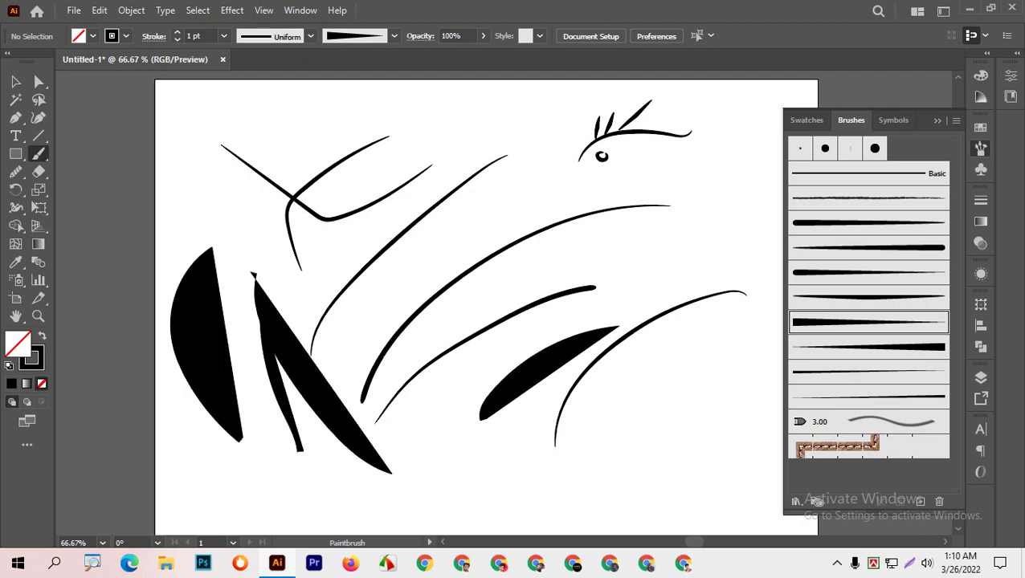
pyautogui.moveTo(639, 258); pyautogui.dragTo(773, 183)
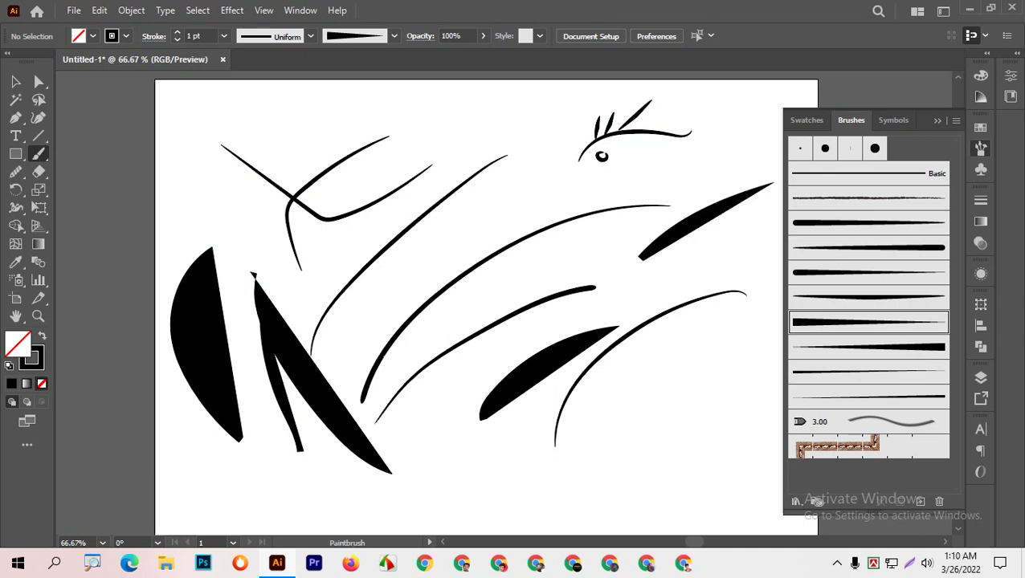
pyautogui.moveTo(540, 207); pyautogui.dragTo(724, 152)
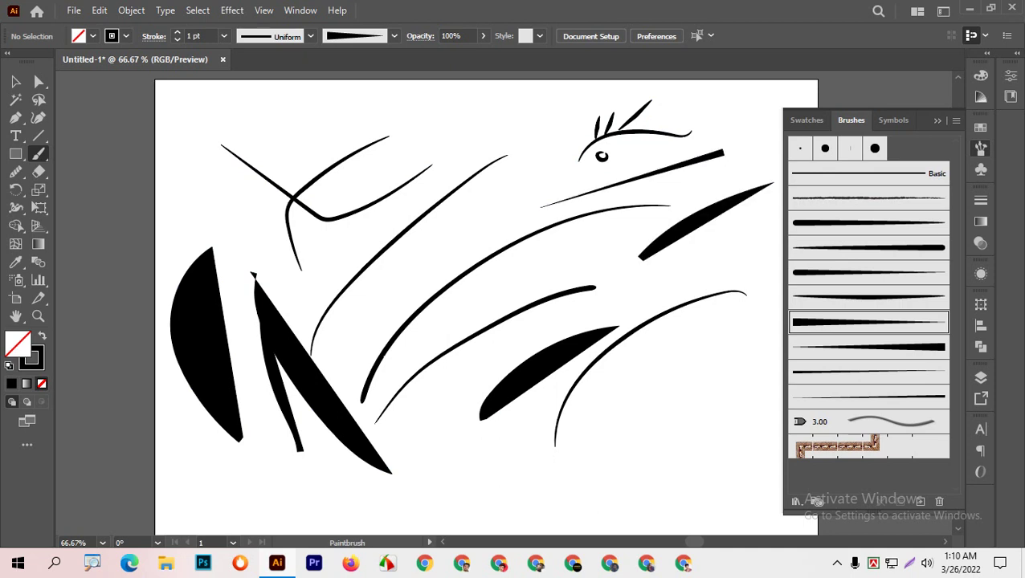
pyautogui.moveTo(476, 237); pyautogui.dragTo(552, 83)
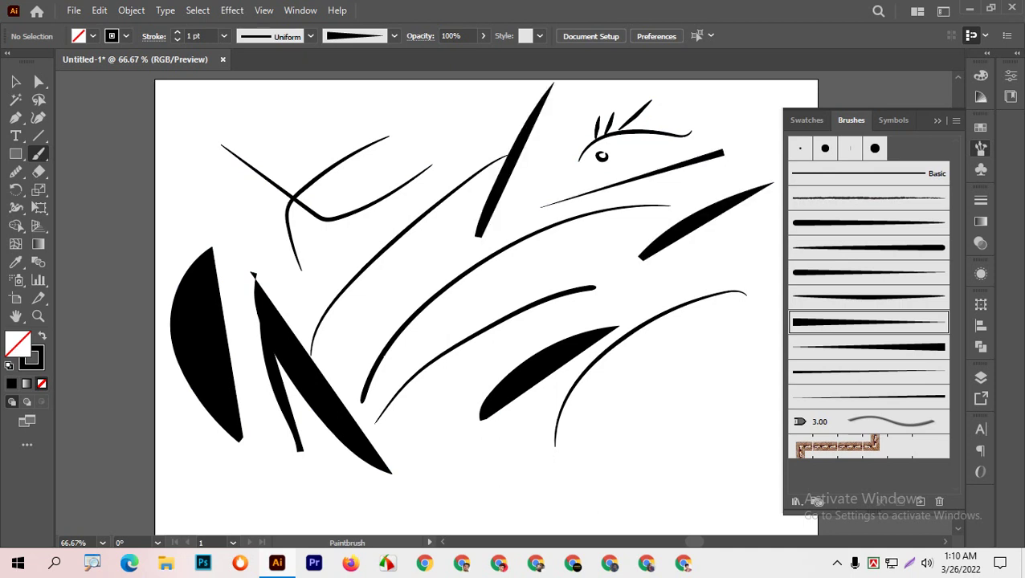
pyautogui.moveTo(689, 315); pyautogui.dragTo(631, 465)
pyautogui.moveTo(732, 318); pyautogui.dragTo(497, 529)
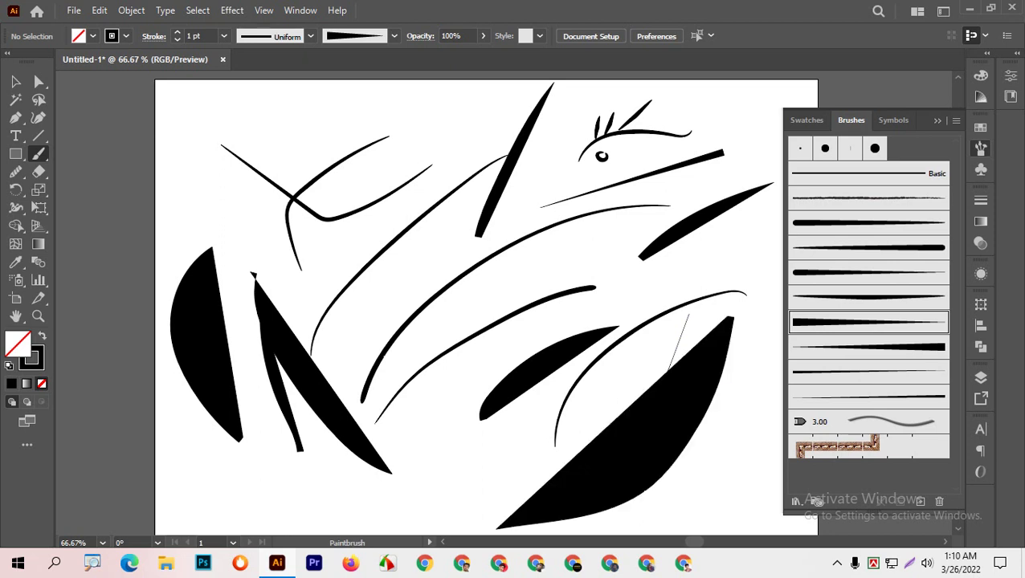
pyautogui.moveTo(297, 72); pyautogui.dragTo(446, 478)
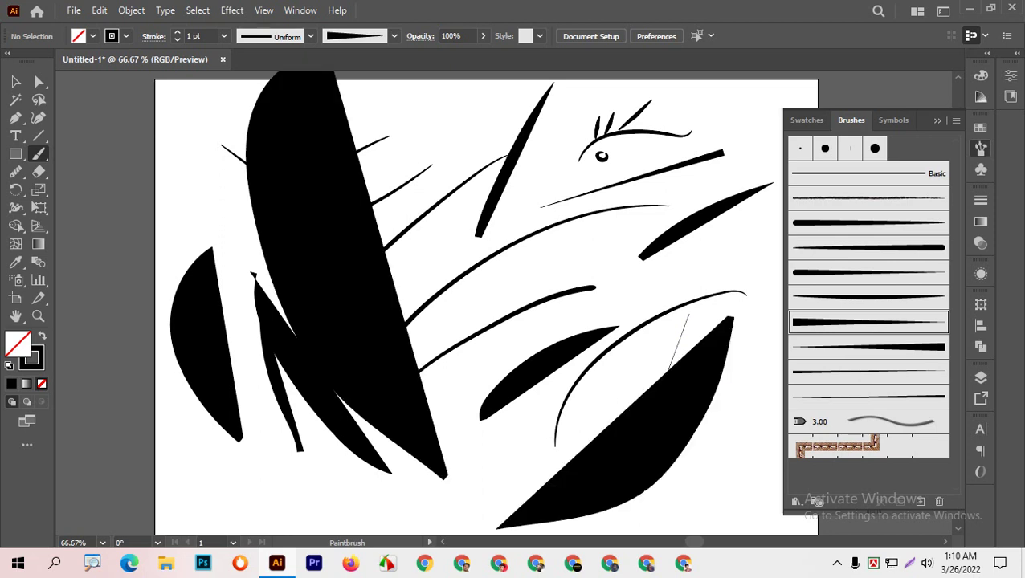
pyautogui.moveTo(426, 123); pyautogui.dragTo(450, 325)
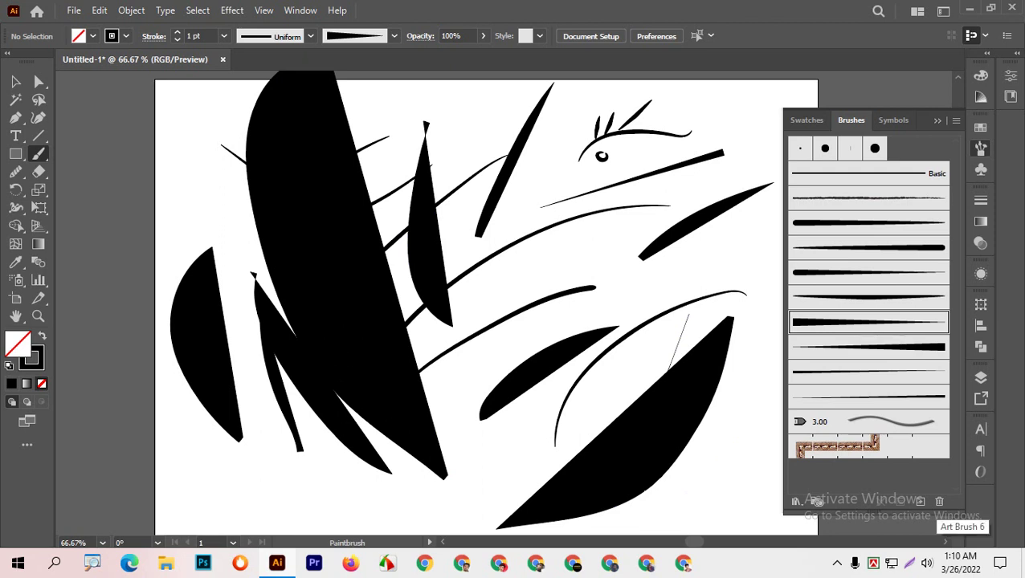
# Step: Delete the thick tapered art brush, undoing a first attempt, and confirm the in-use alert
pyautogui.click(939, 501)
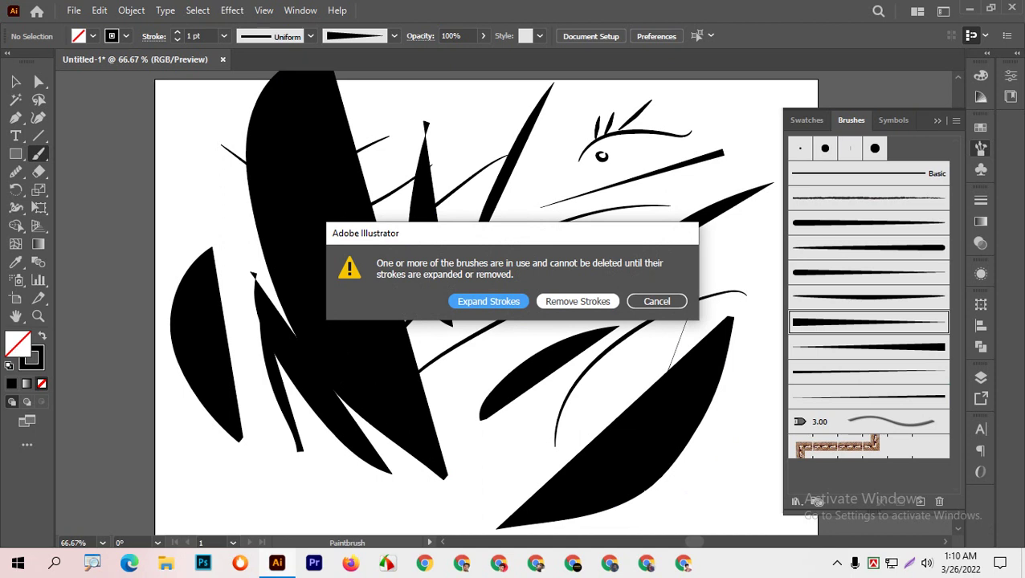
pyautogui.click(577, 301)
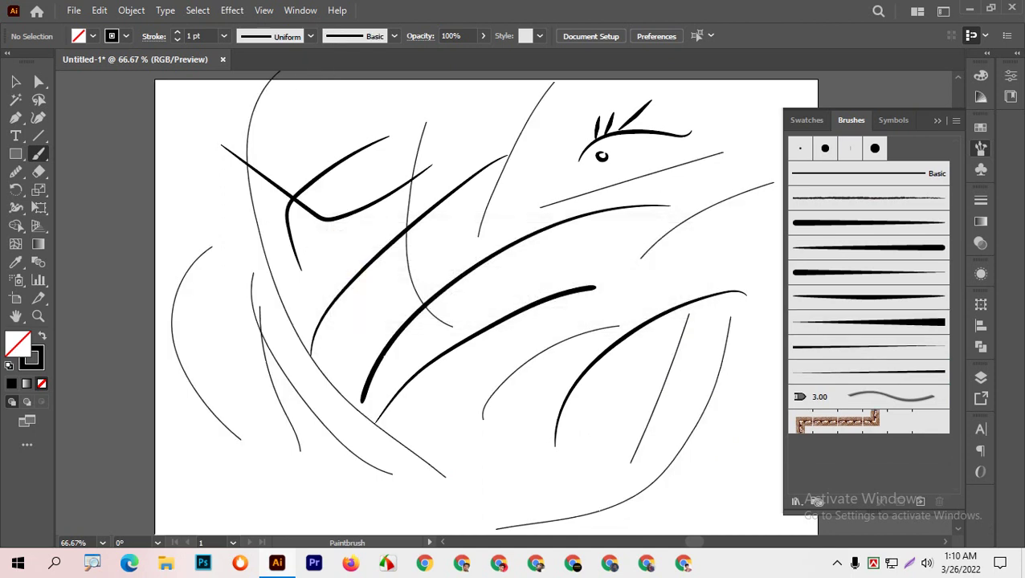
pyautogui.hotkey('ctrl', 'z')
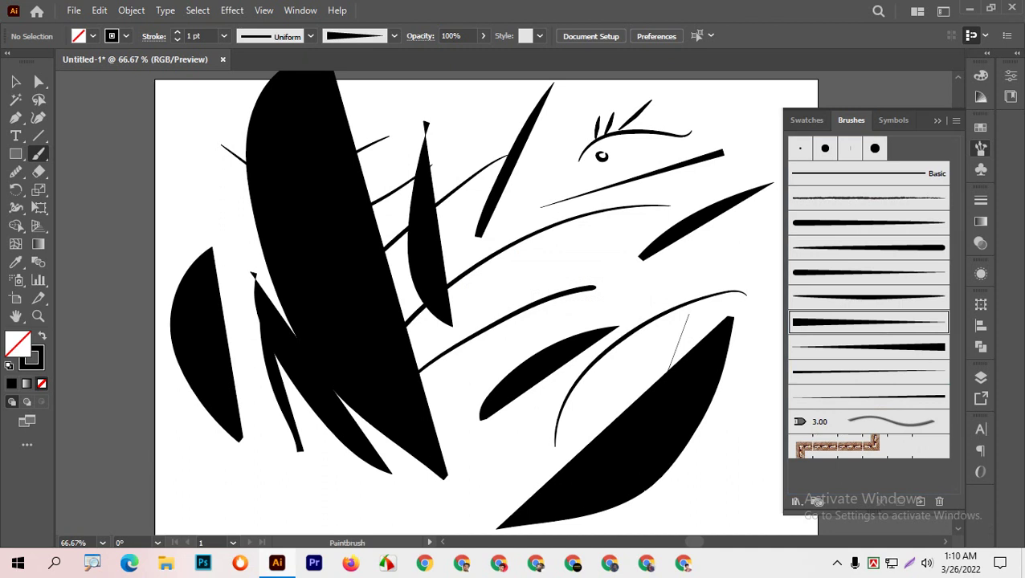
pyautogui.click(939, 501)
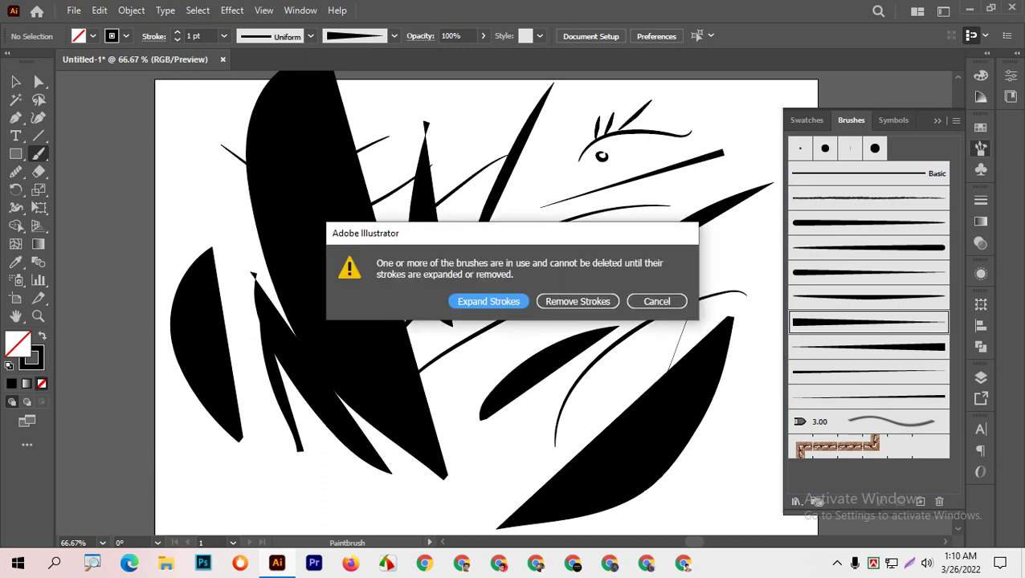
pyautogui.press('Return')
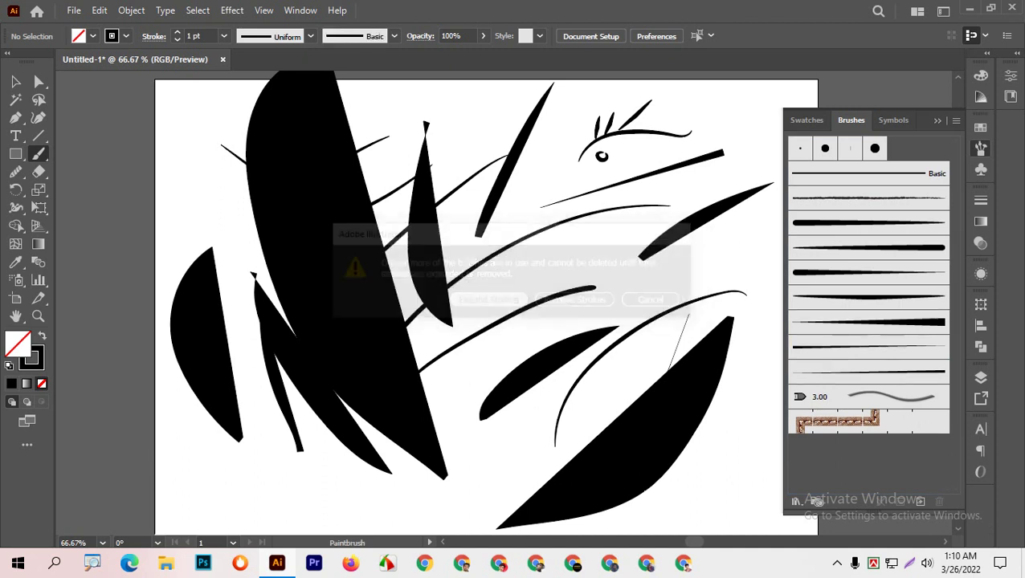
# Step: Paint a top-right stroke with another thick brush, then delete that brush via the alert
pyautogui.click(868, 322)
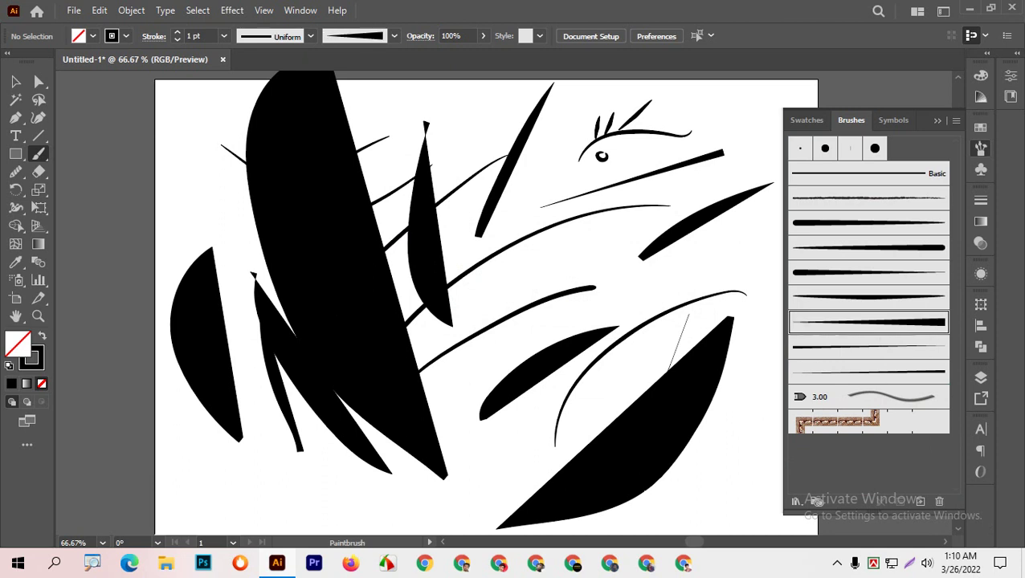
pyautogui.moveTo(737, 114); pyautogui.dragTo(692, 213)
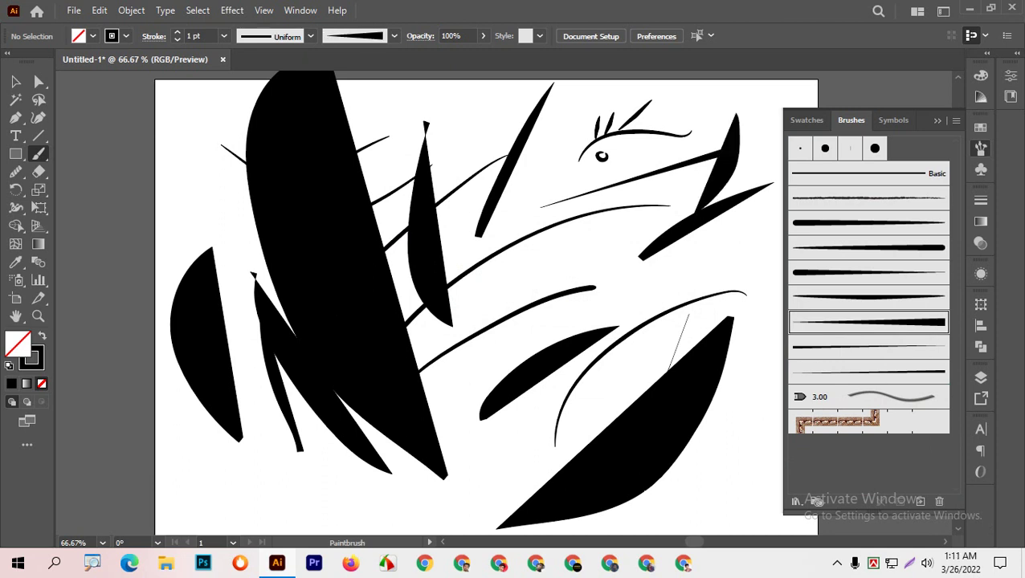
pyautogui.click(939, 502)
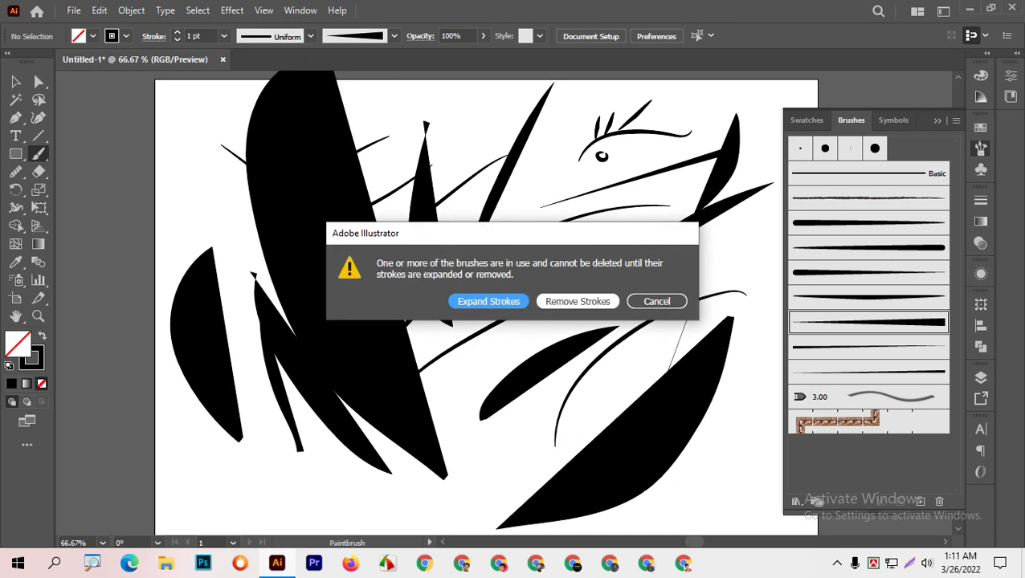
pyautogui.click(578, 302)
# Step: Paint a lower-left stroke with a thin brush, then delete it so the stroke becomes a basic line
pyautogui.click(867, 322)
pyautogui.scroll(-2, 482, 306)
pyautogui.scroll(-3, 482, 305)
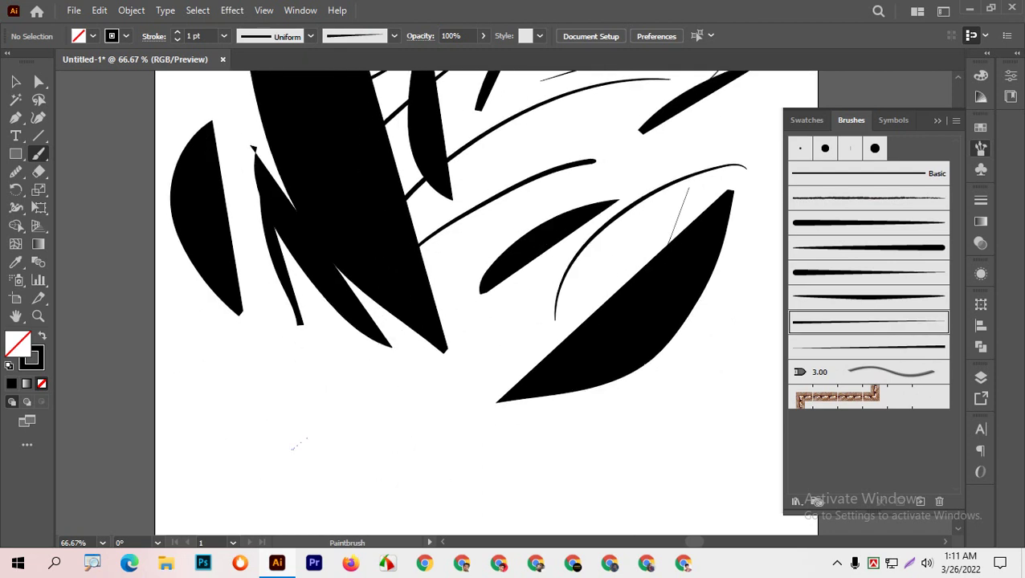
pyautogui.moveTo(307, 439); pyautogui.dragTo(429, 381)
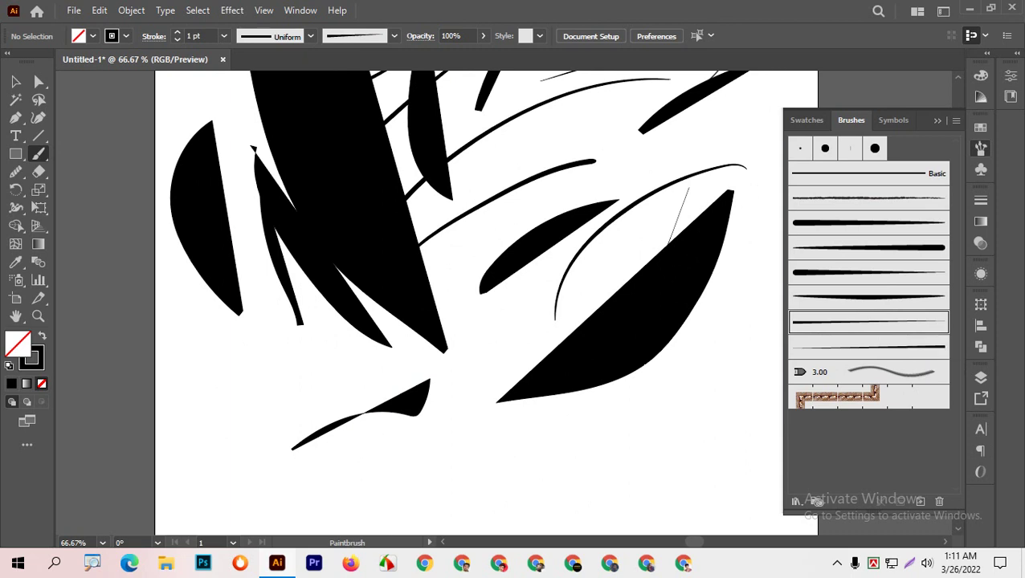
pyautogui.click(939, 502)
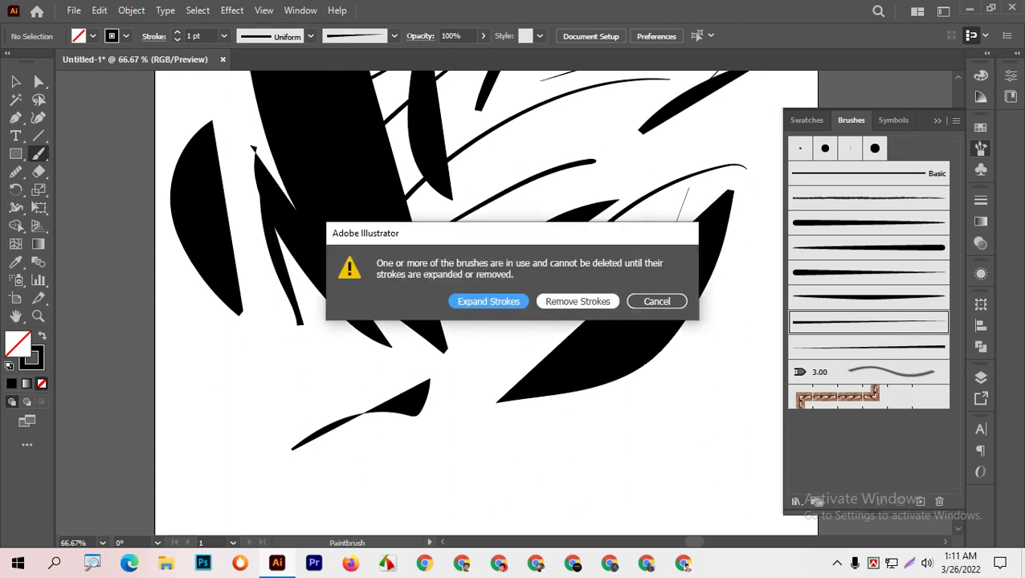
pyautogui.click(577, 300)
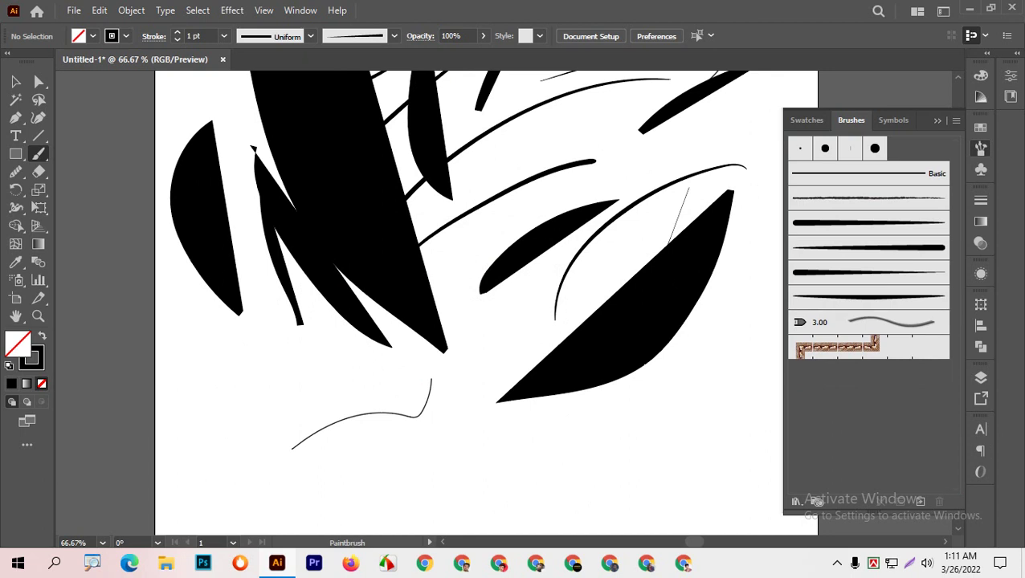
# Step: Zoom out, select all artwork and delete it to clear the artboard
pyautogui.hotkey('ctrl', '-')
pyautogui.hotkey('ctrl', '-')
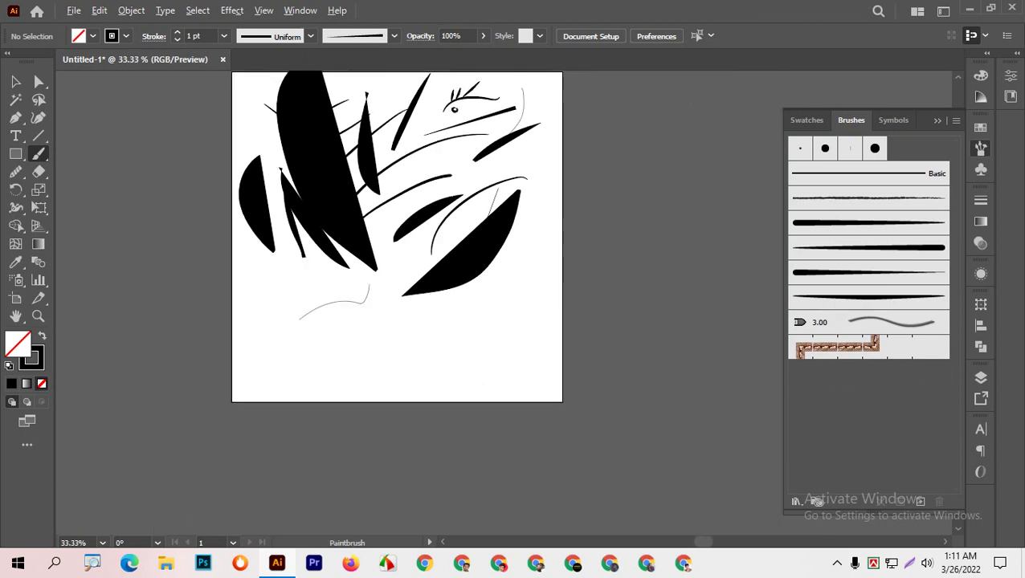
pyautogui.press('v')
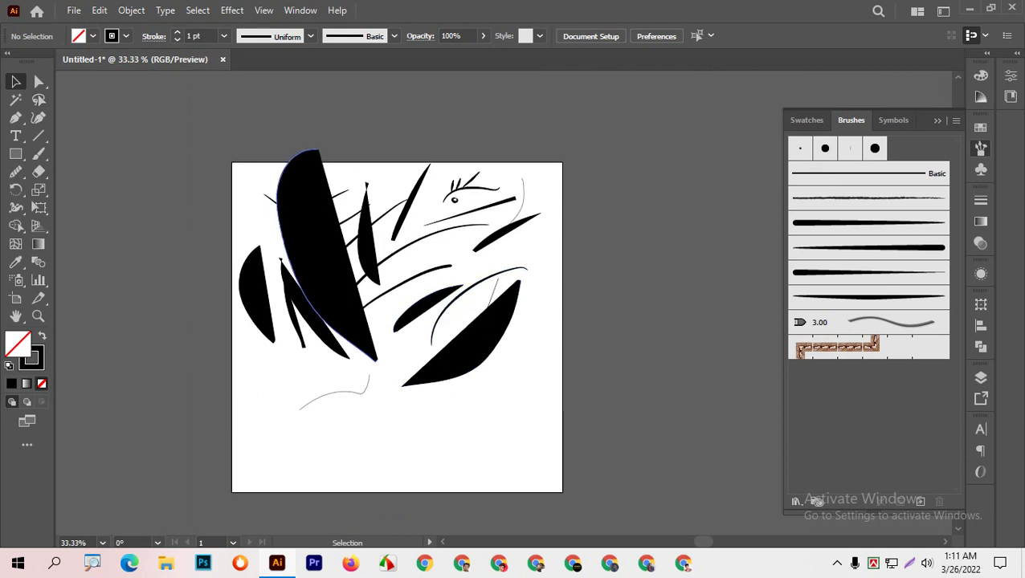
pyautogui.hotkey('ctrl', 'a')
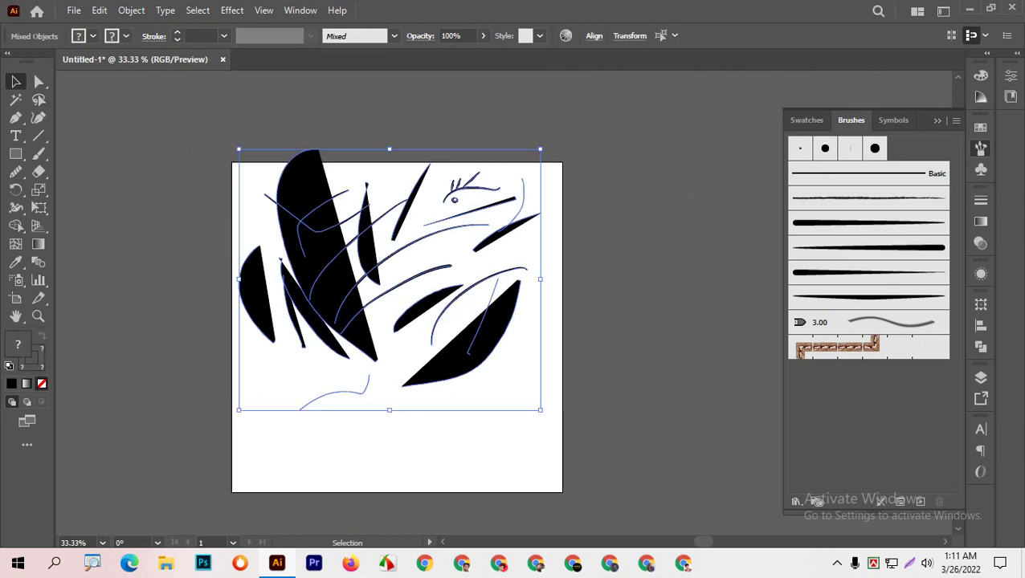
pyautogui.press('Delete')
pyautogui.click(38, 154)
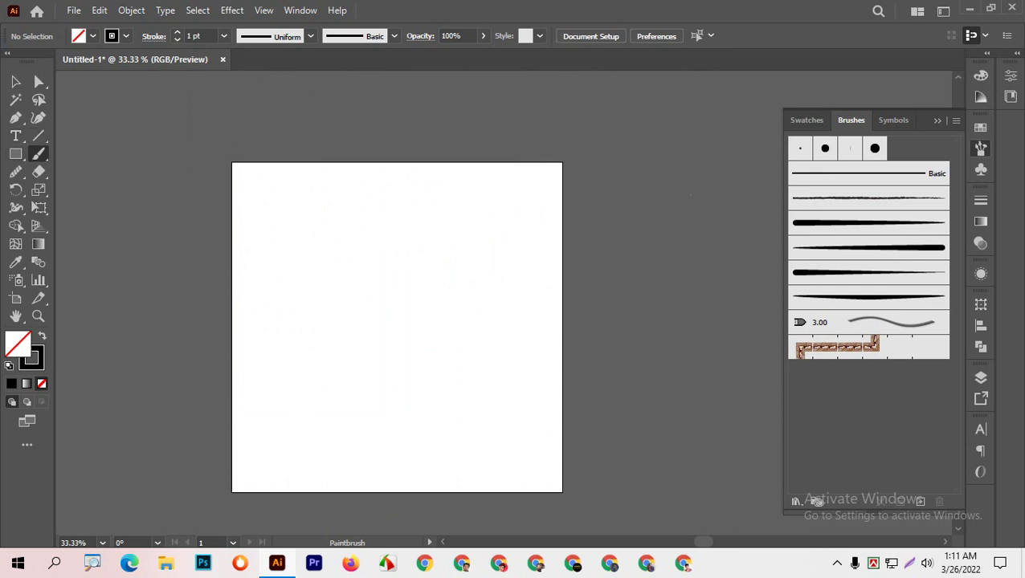
pyautogui.click(869, 223)
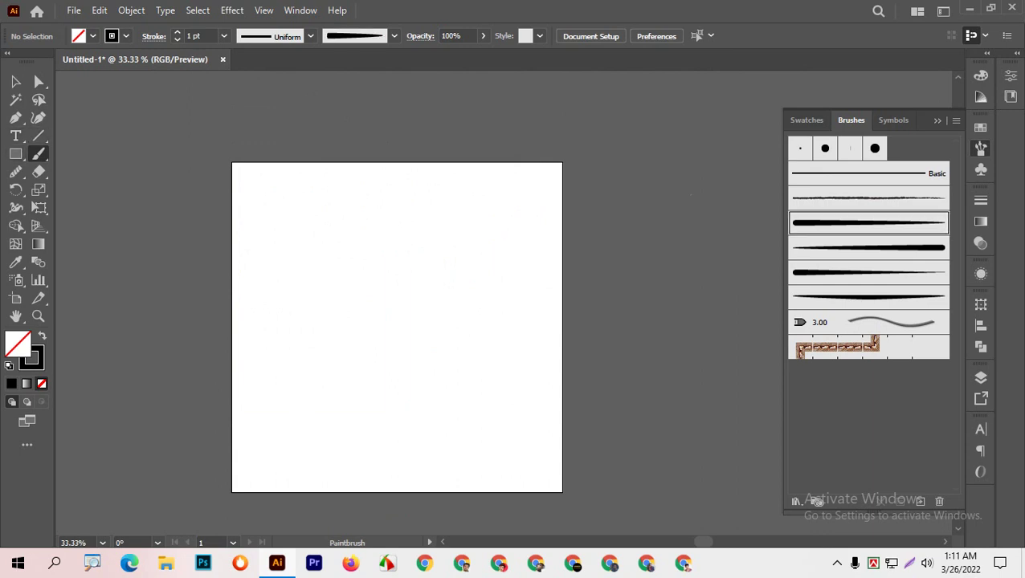
pyautogui.moveTo(520, 239); pyautogui.dragTo(530, 241)
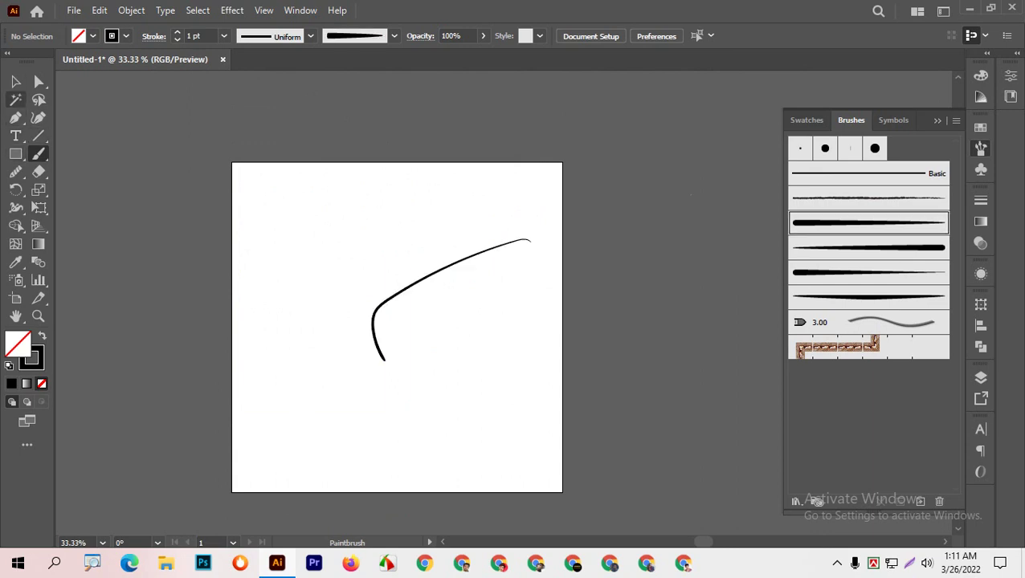
pyautogui.press('v')
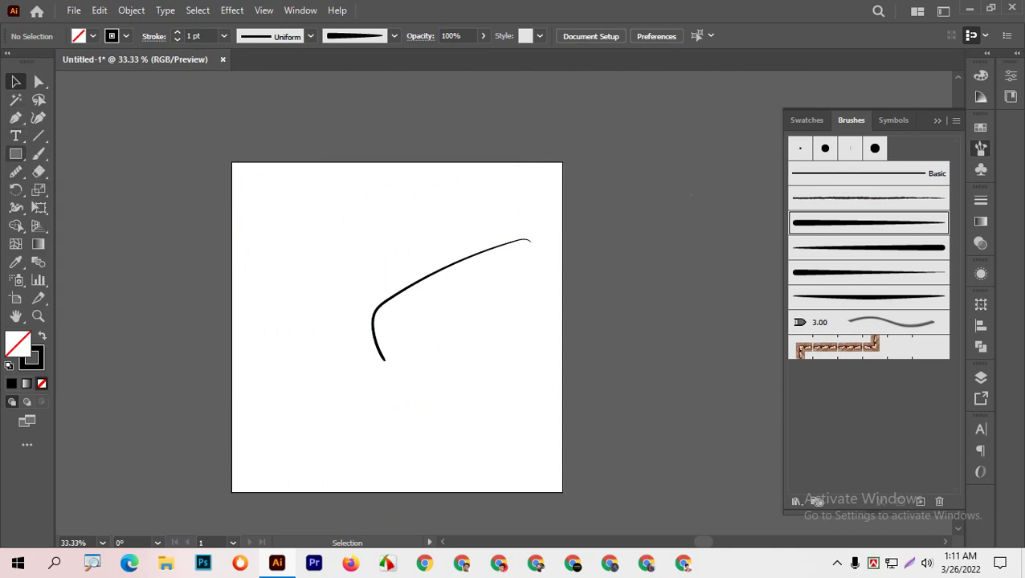
pyautogui.click(402, 287)
pyautogui.press('Delete')
pyautogui.click(15, 153)
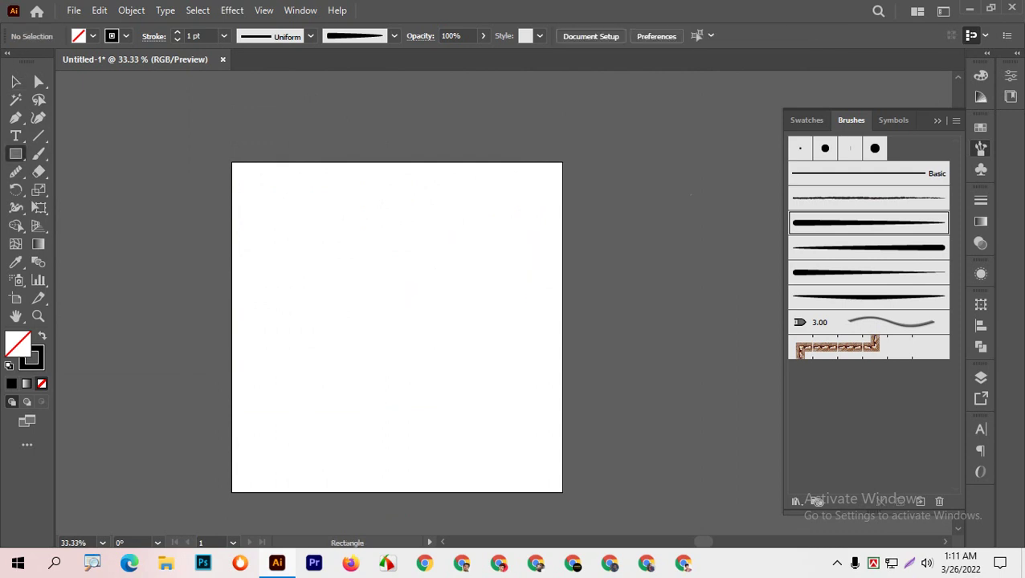
pyautogui.moveTo(290, 237); pyautogui.dragTo(322, 266)
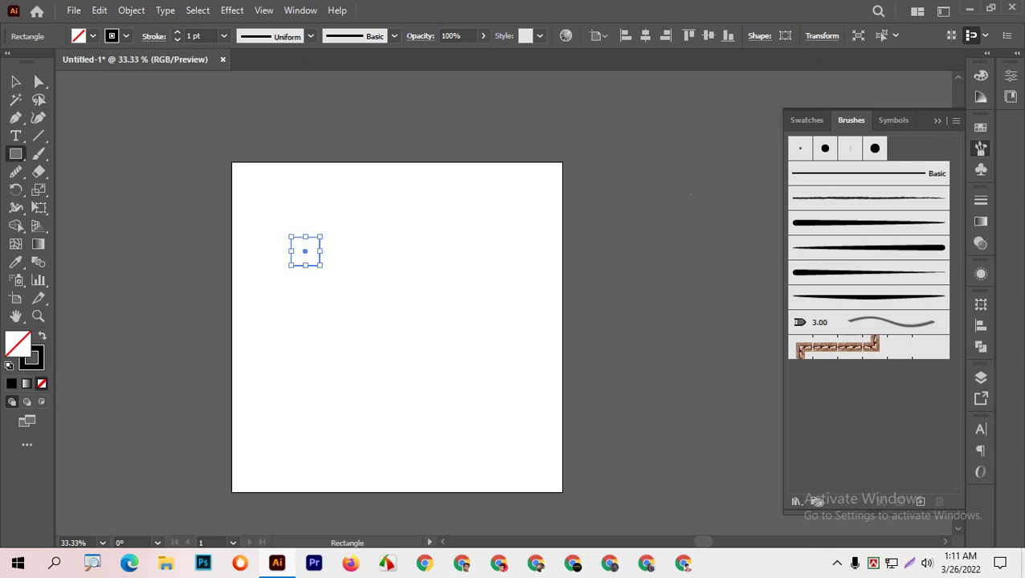
pyautogui.click(126, 37)
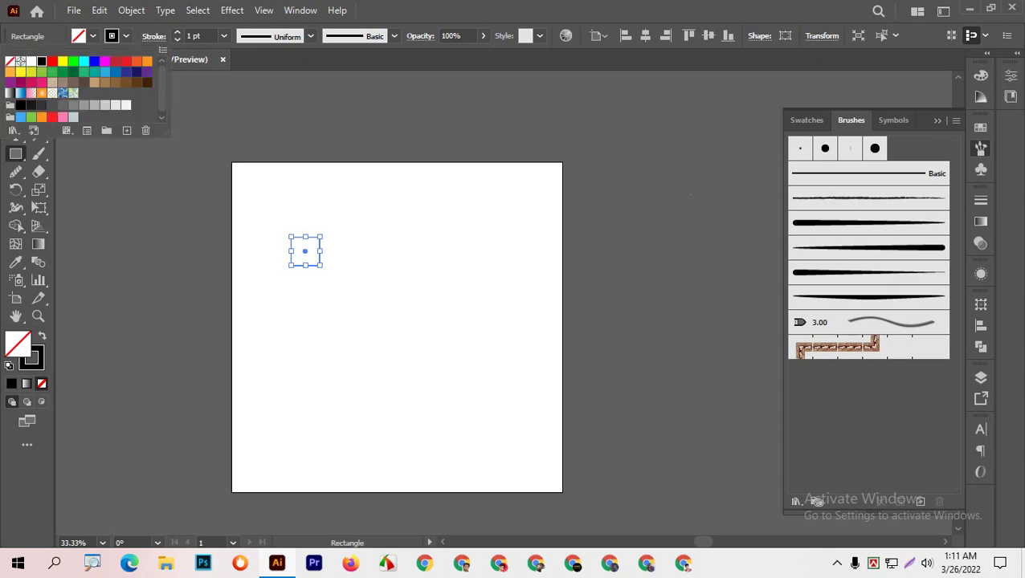
pyautogui.click(11, 61)
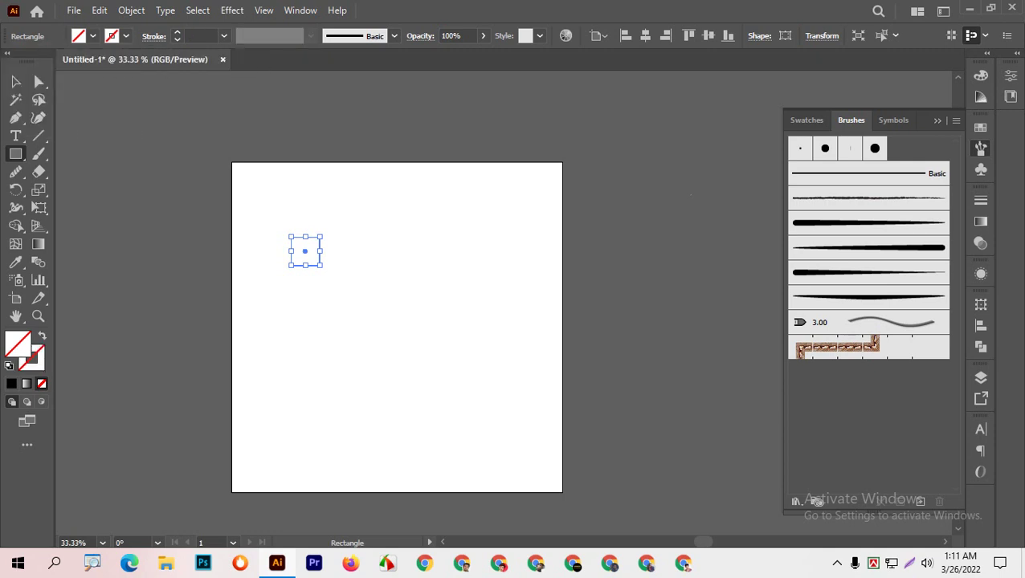
pyautogui.click(93, 36)
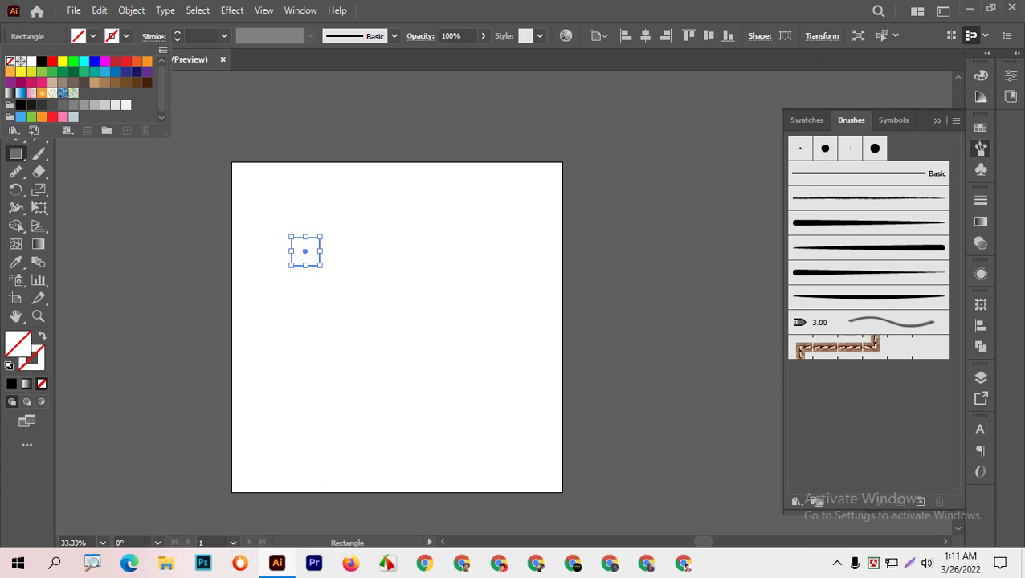
pyautogui.click(42, 61)
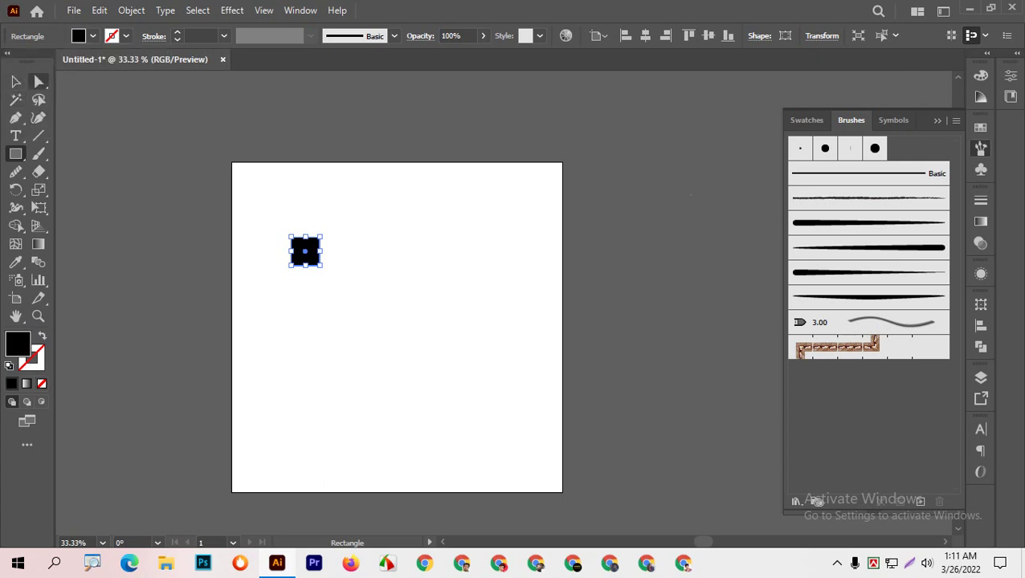
pyautogui.press('a')
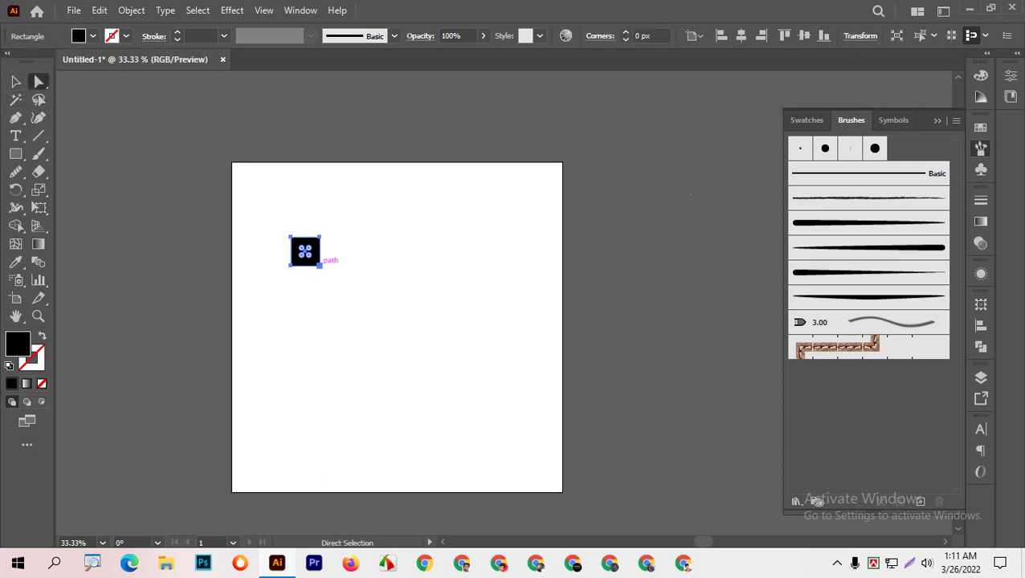
pyautogui.click(320, 265)
pyautogui.press('Delete')
pyautogui.moveTo(305, 249)
pyautogui.mouseDown()
pyautogui.moveTo(393, 280)
pyautogui.moveTo(302, 260)
pyautogui.moveTo(384, 277)
pyautogui.moveTo(549, 260)
pyautogui.mouseUp()
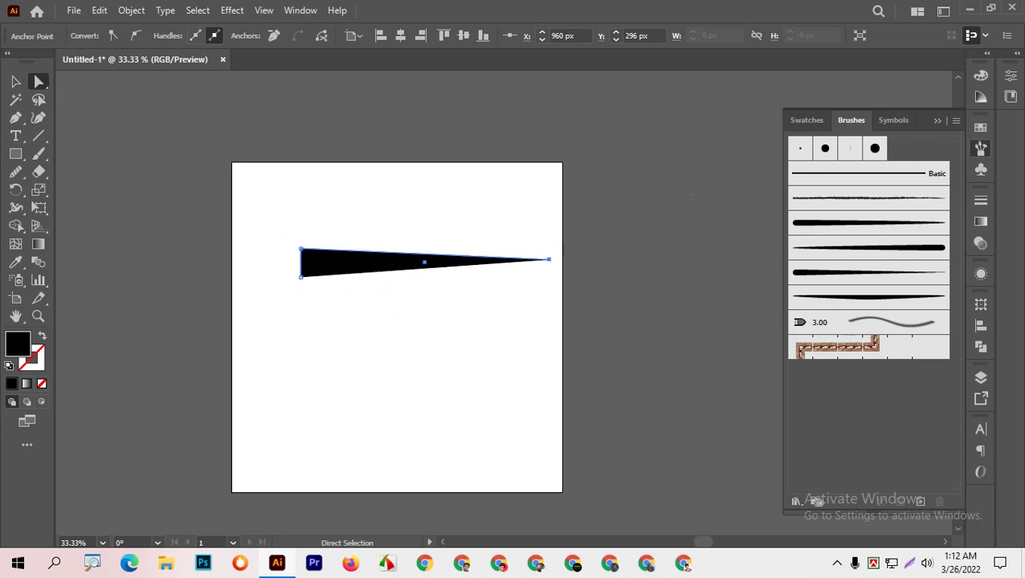
pyautogui.press('Delete')
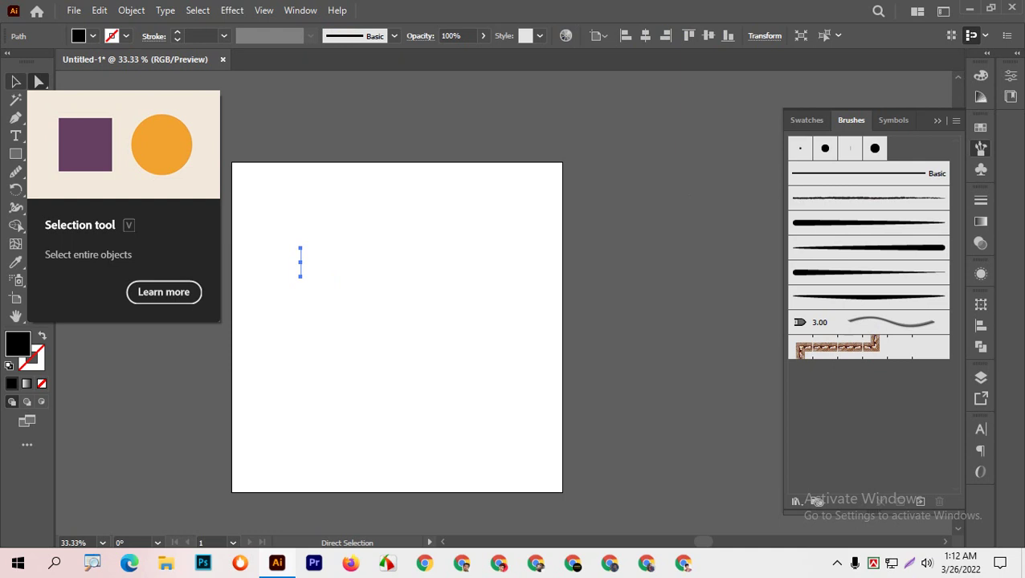
pyautogui.press('v')
pyautogui.press('Delete')
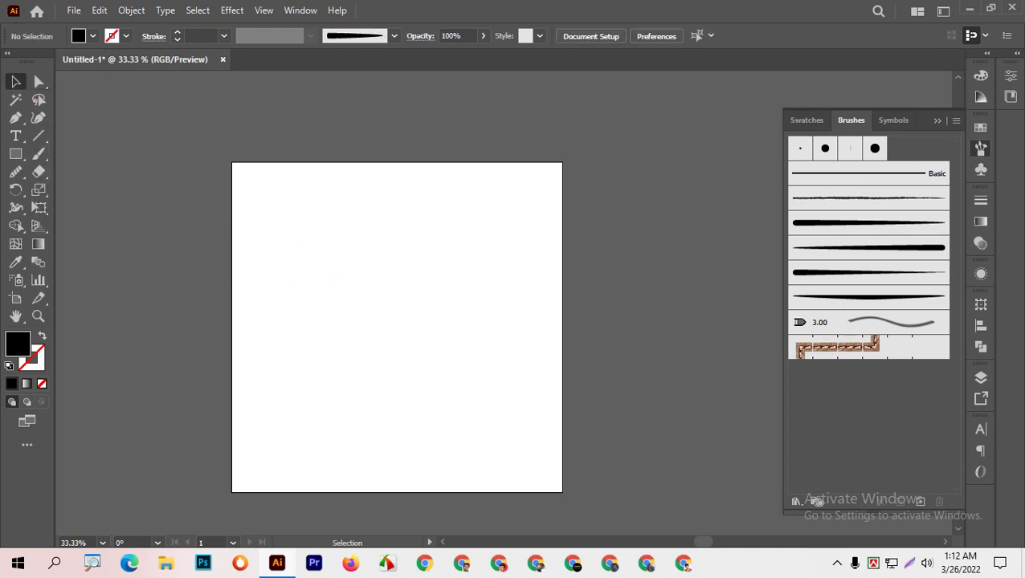
# Step: Draw a small black circle near the upper left with the Ellipse tool
pyautogui.rightClick(15, 154)
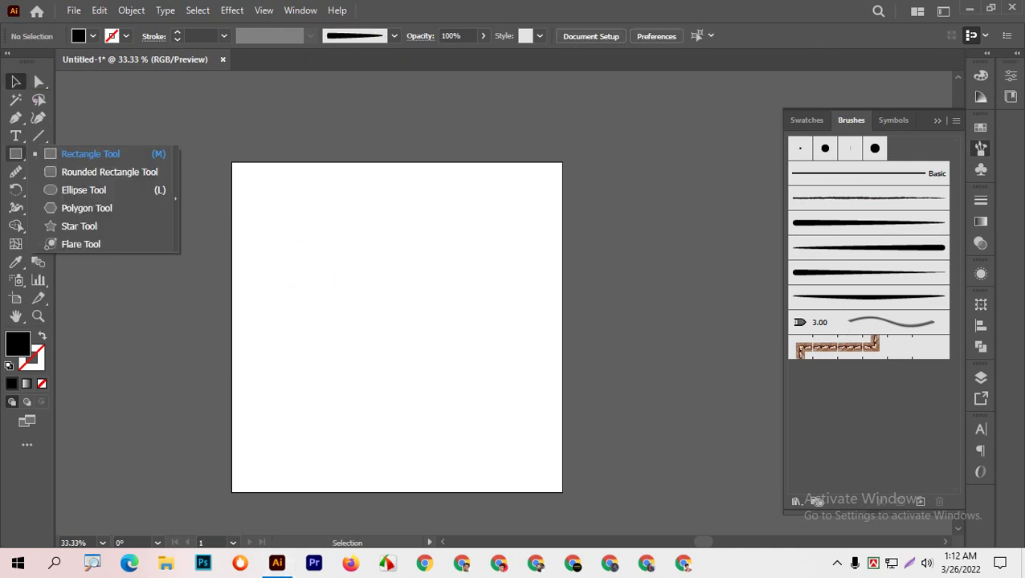
pyautogui.click(80, 190)
pyautogui.moveTo(294, 213); pyautogui.dragTo(317, 235)
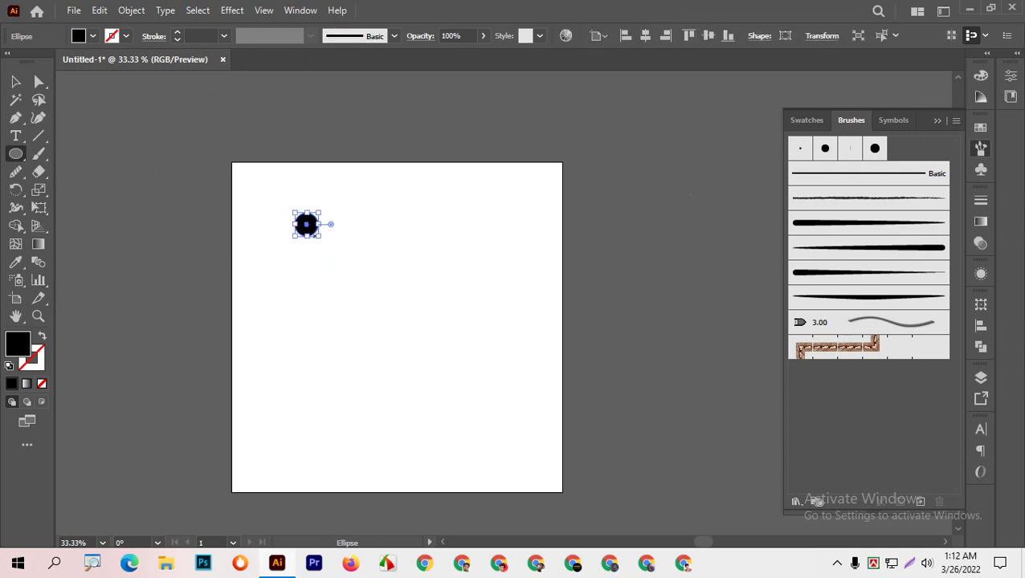
pyautogui.scroll(3, 317, 235)
pyautogui.scroll(2, 317, 235)
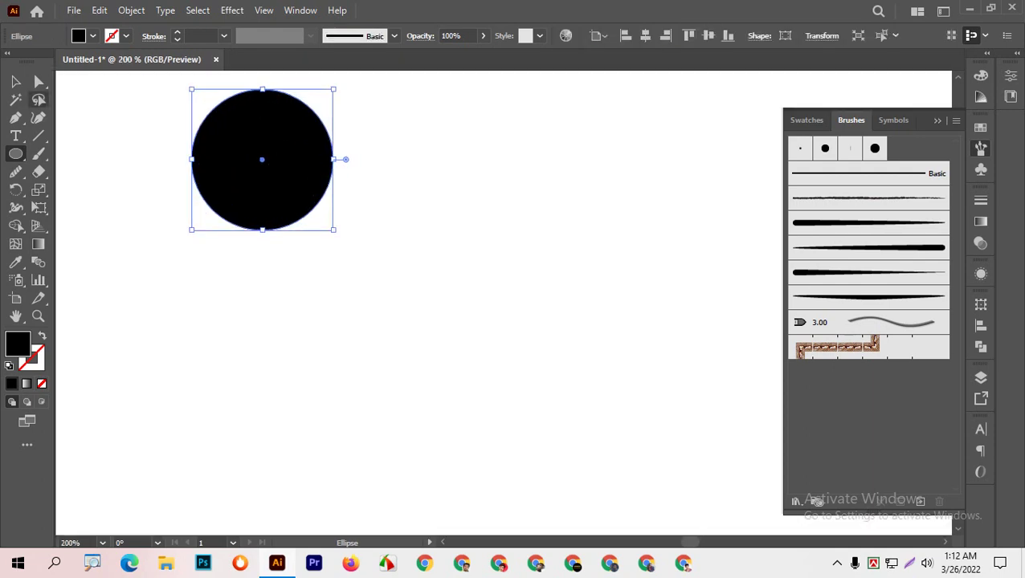
# Step: With Direct Selection, drag the circle's right anchor far right into a long teardrop
pyautogui.press('a')
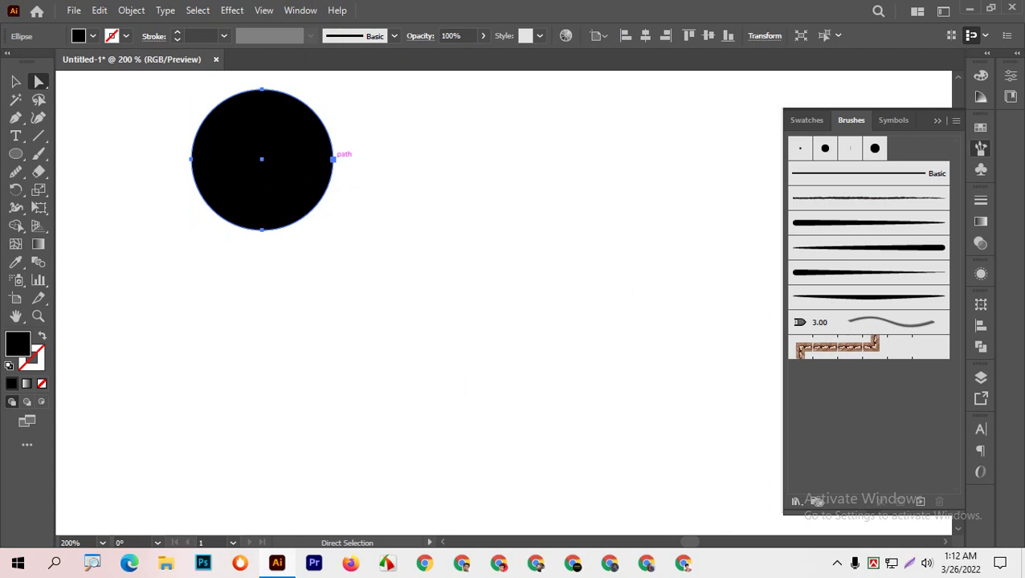
pyautogui.moveTo(333, 159); pyautogui.dragTo(374, 164)
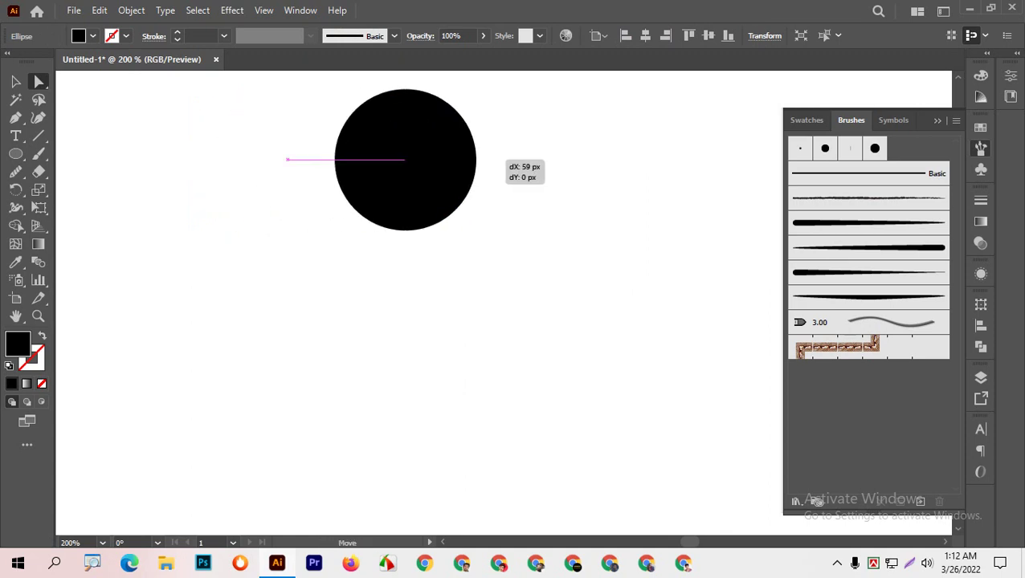
pyautogui.moveTo(374, 163); pyautogui.dragTo(884, 164)
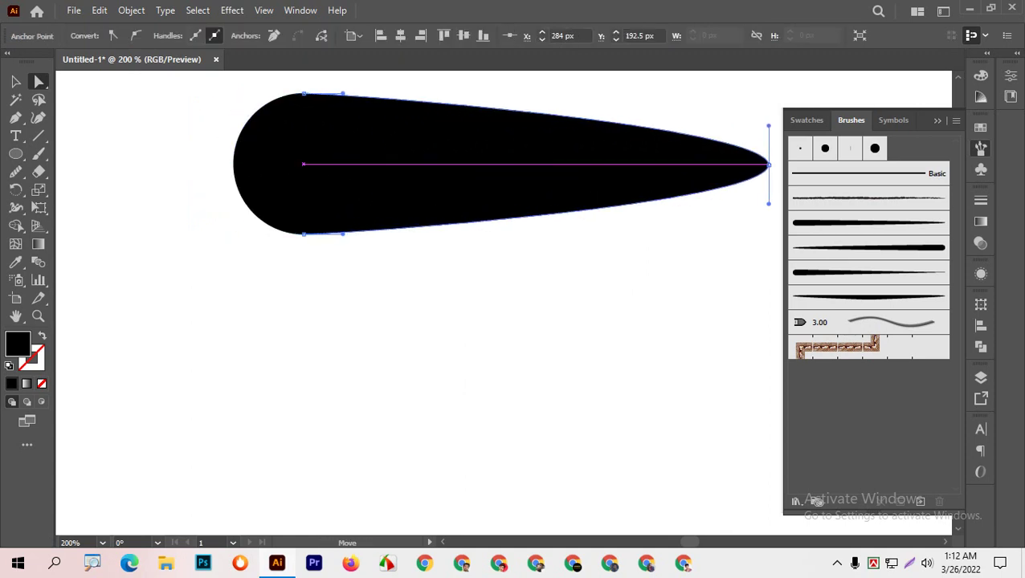
pyautogui.scroll(-3, 621, 215)
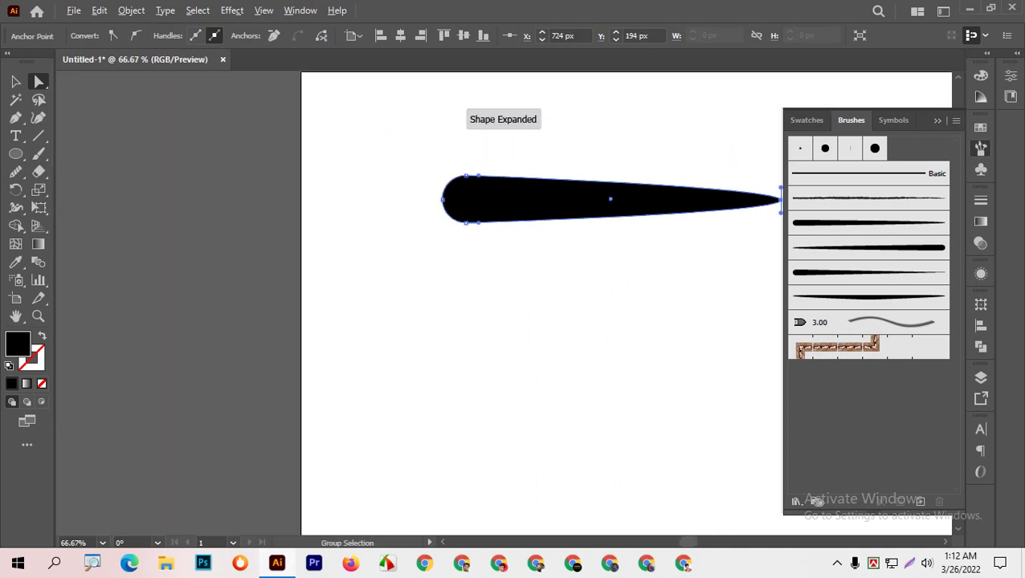
# Step: Drag both direction handles of the tip anchor onto it, giving the teardrop a sharp point
pyautogui.moveTo(723, 201); pyautogui.dragTo(151, 323)
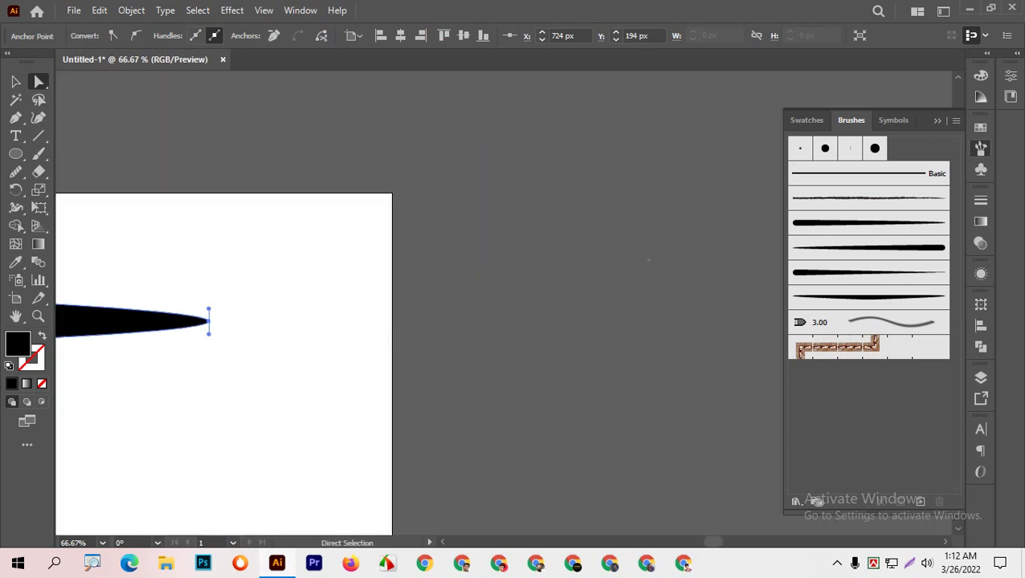
pyautogui.scroll(3, 153, 346)
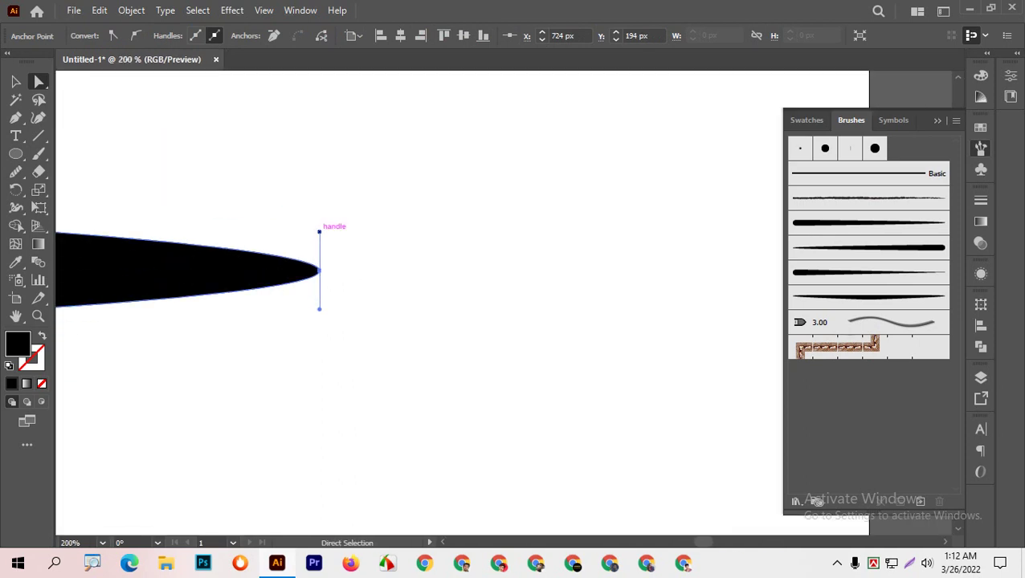
pyautogui.moveTo(319, 231); pyautogui.dragTo(319, 272)
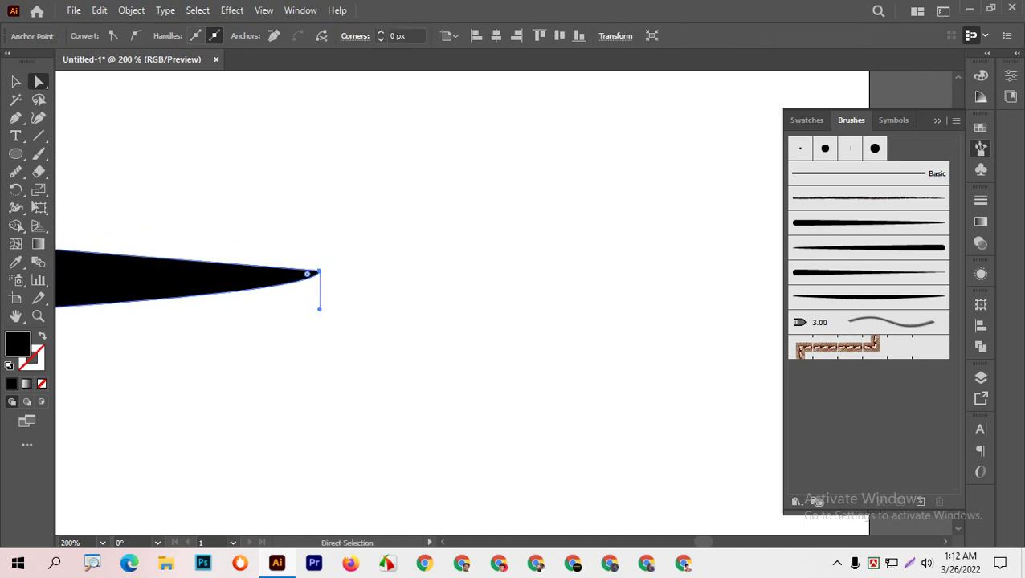
pyautogui.moveTo(319, 309); pyautogui.dragTo(319, 271)
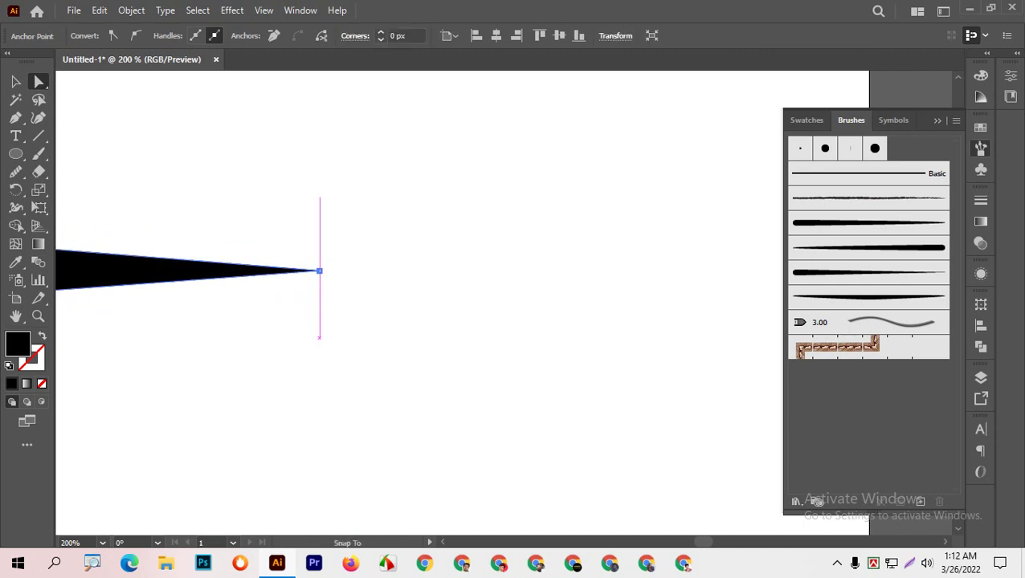
pyautogui.scroll(-3, 319, 271)
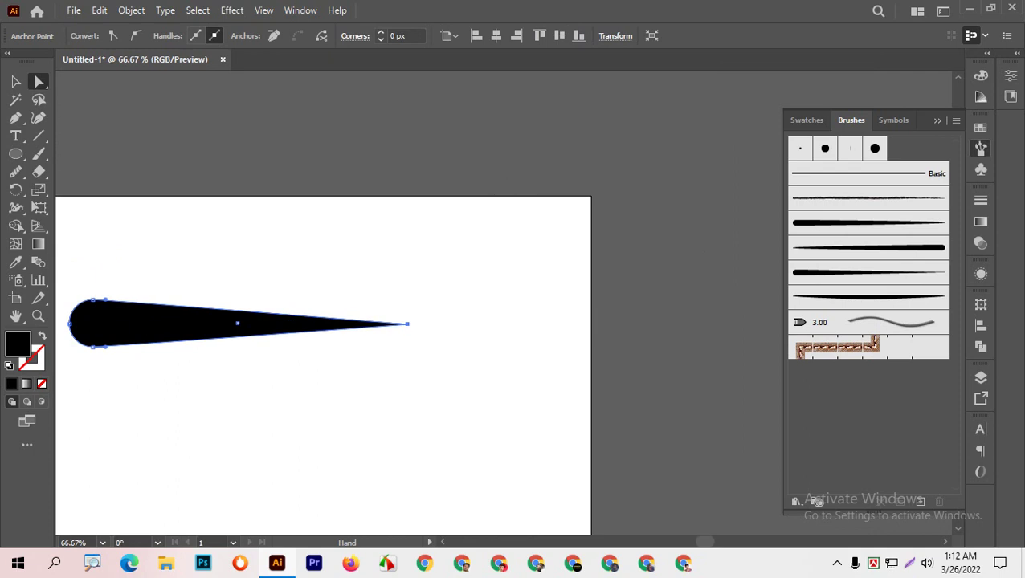
pyautogui.moveTo(322, 321); pyautogui.dragTo(707, 426)
pyautogui.scroll(4, 331, 359)
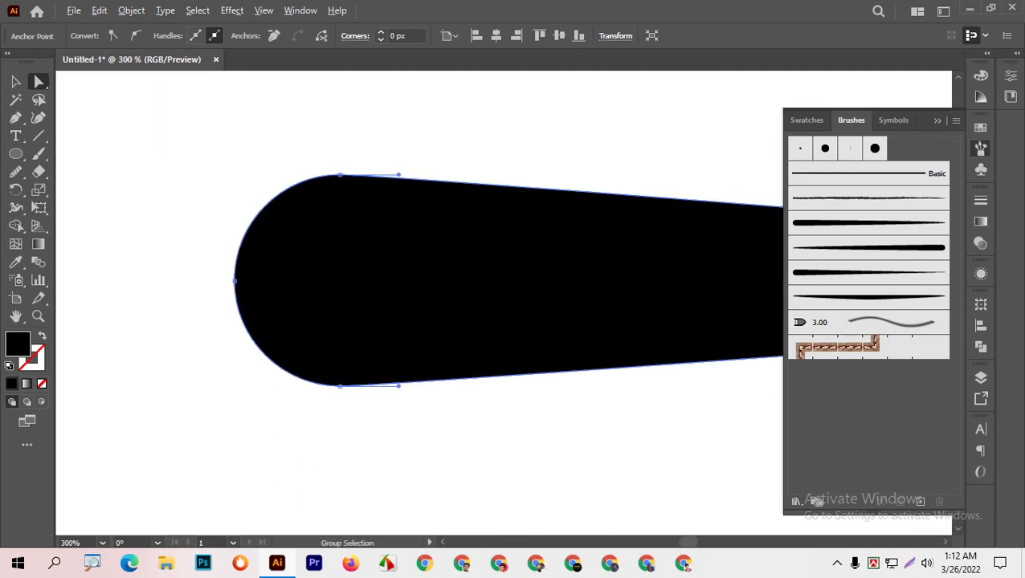
pyautogui.moveTo(15, 154); pyautogui.dragTo(64, 153)
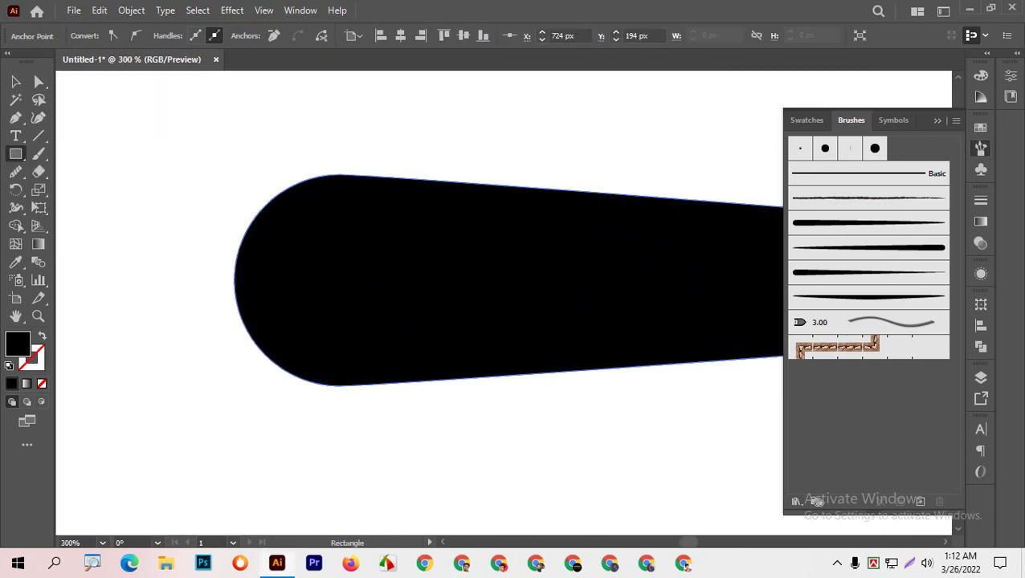
# Step: Draw a rectangle over the rounded end and remove both regions with the Shape Builder
pyautogui.moveTo(194, 130); pyautogui.dragTo(333, 431)
pyautogui.click(15, 81)
pyautogui.moveTo(95, 95); pyautogui.dragTo(378, 386)
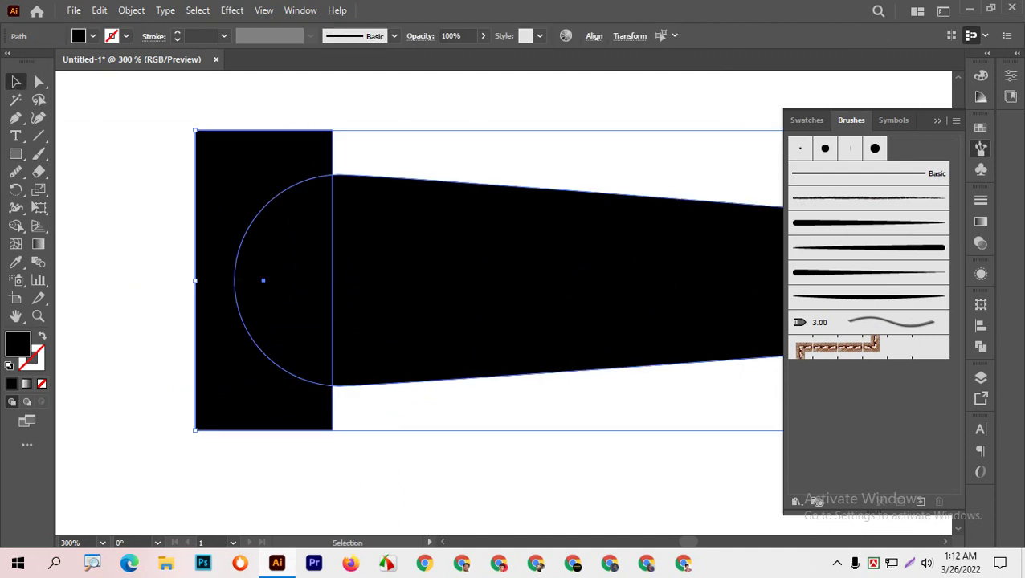
pyautogui.click(15, 226)
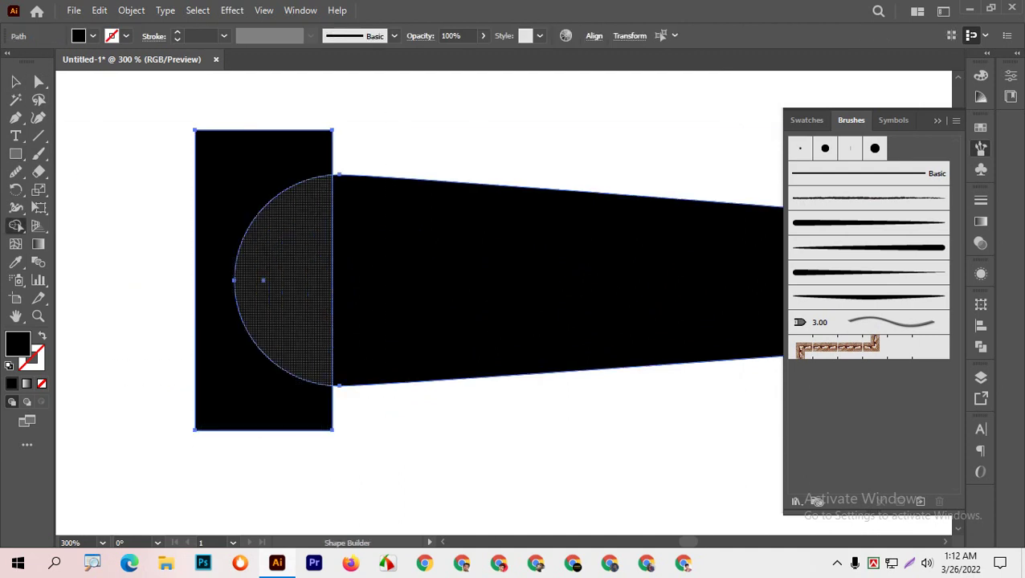
pyautogui.keyDown('alt'); pyautogui.click(265, 281); pyautogui.keyUp('alt')
pyautogui.click(15, 81)
# Step: Zoom out, select the tapered wedge and drag it into the Brushes panel
pyautogui.hotkey('ctrl', 'shift', 'a')
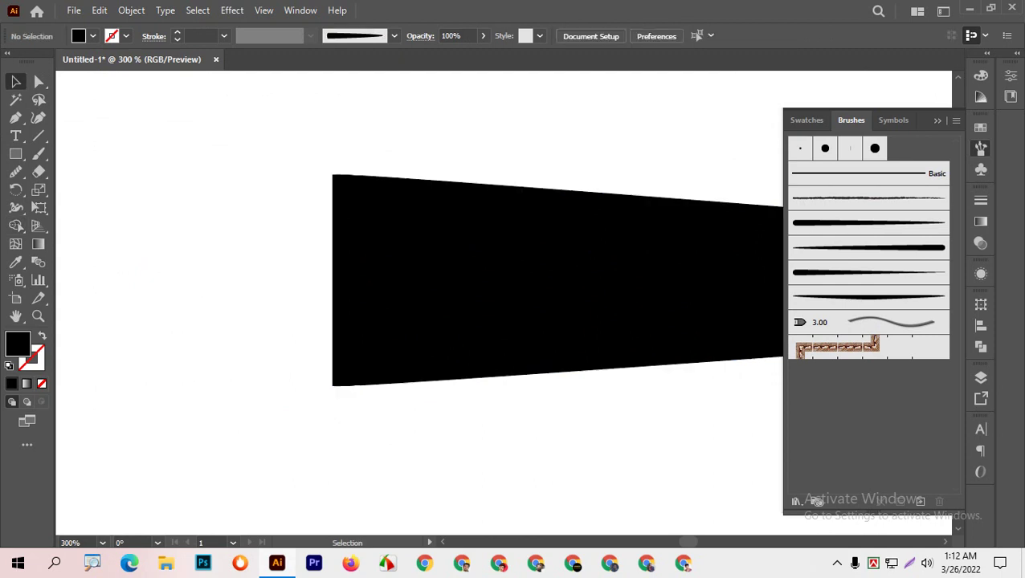
pyautogui.hotkey('ctrl', '-')
pyautogui.hotkey('ctrl', '-')
pyautogui.hotkey('ctrl', '-')
pyautogui.hotkey('ctrl', 'a')
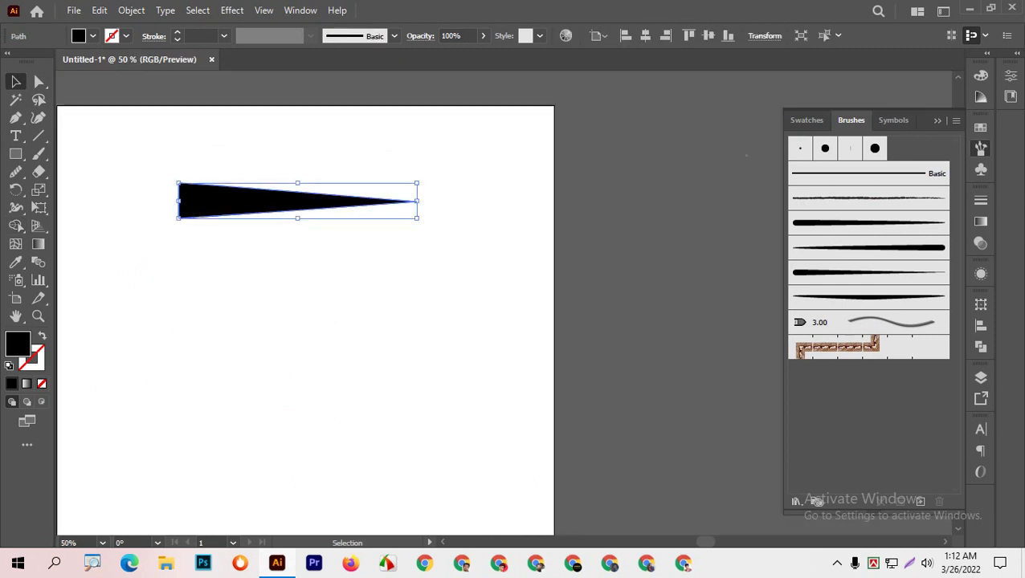
pyautogui.moveTo(311, 200); pyautogui.dragTo(801, 294)
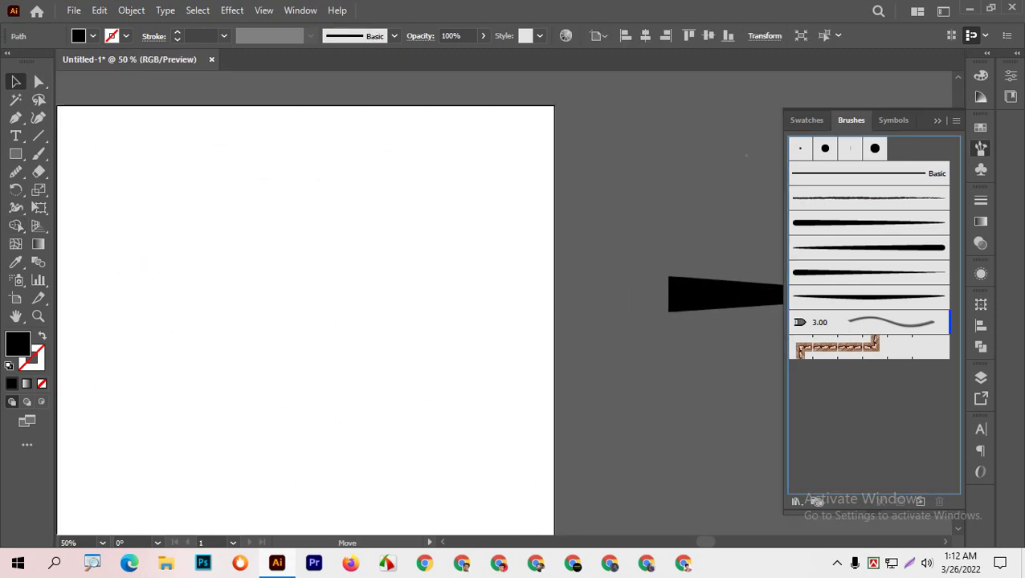
# Step: Create Art Brush 5 from the wedge with Tints colorization
pyautogui.click(544, 368)
pyautogui.click(566, 438)
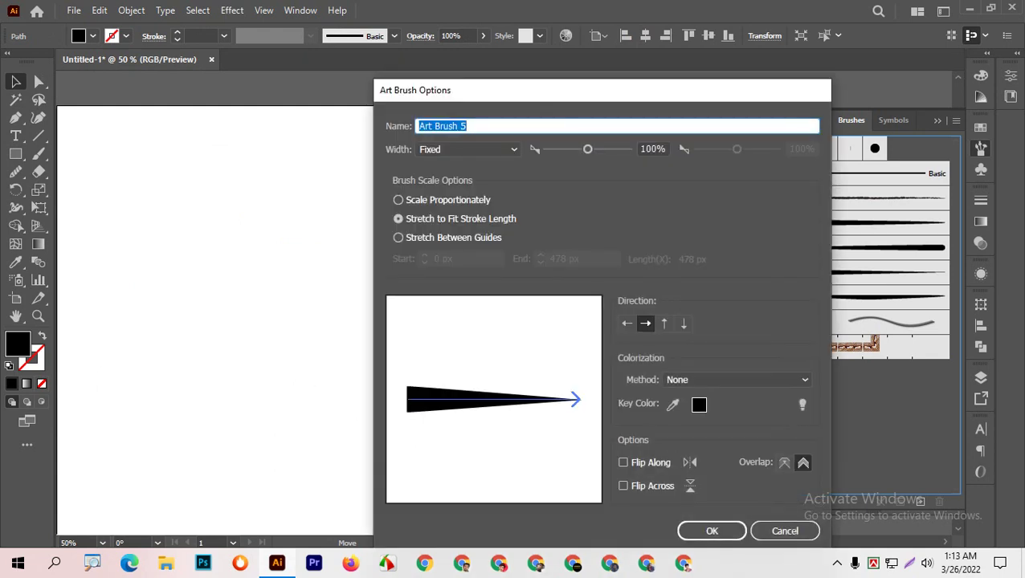
pyautogui.click(723, 380)
pyautogui.click(678, 410)
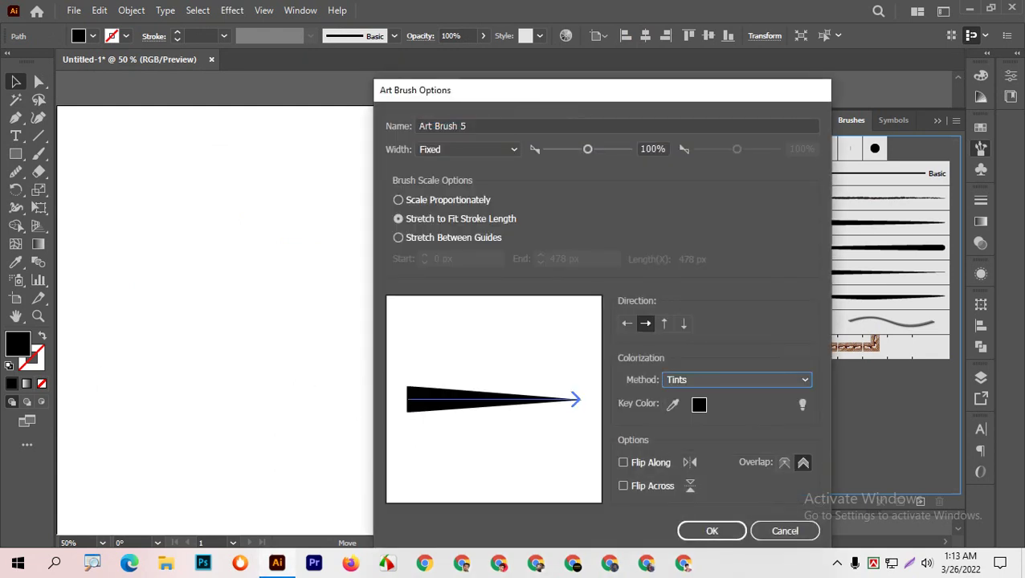
pyautogui.click(712, 531)
# Step: Delete the original wedge so the artboard is blank again
pyautogui.scroll(-2, 222, 284)
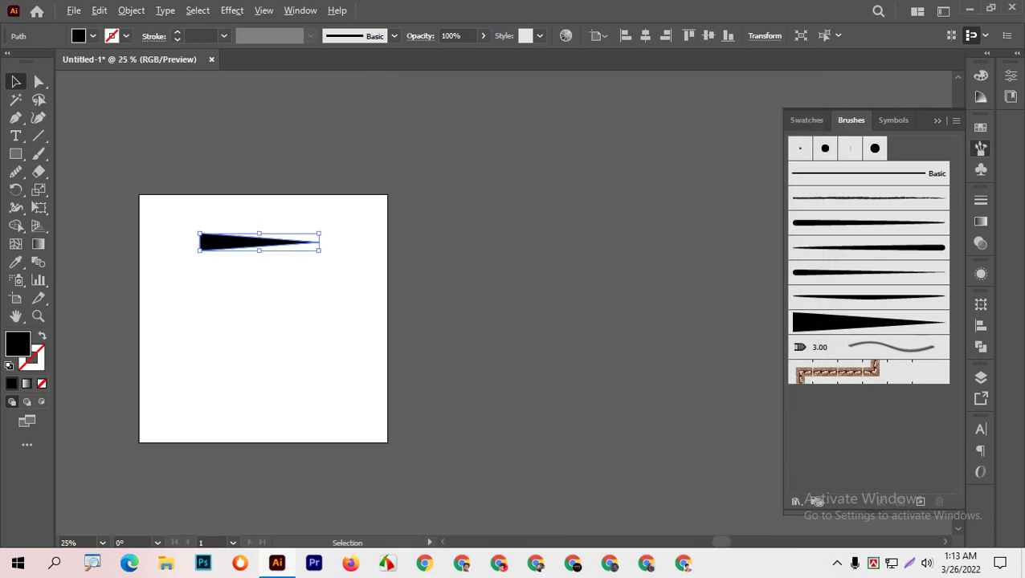
pyautogui.hotkey('ctrl', 'shift', 'a')
pyautogui.hotkey('ctrl', 'a')
pyautogui.press('Delete')
pyautogui.click(38, 153)
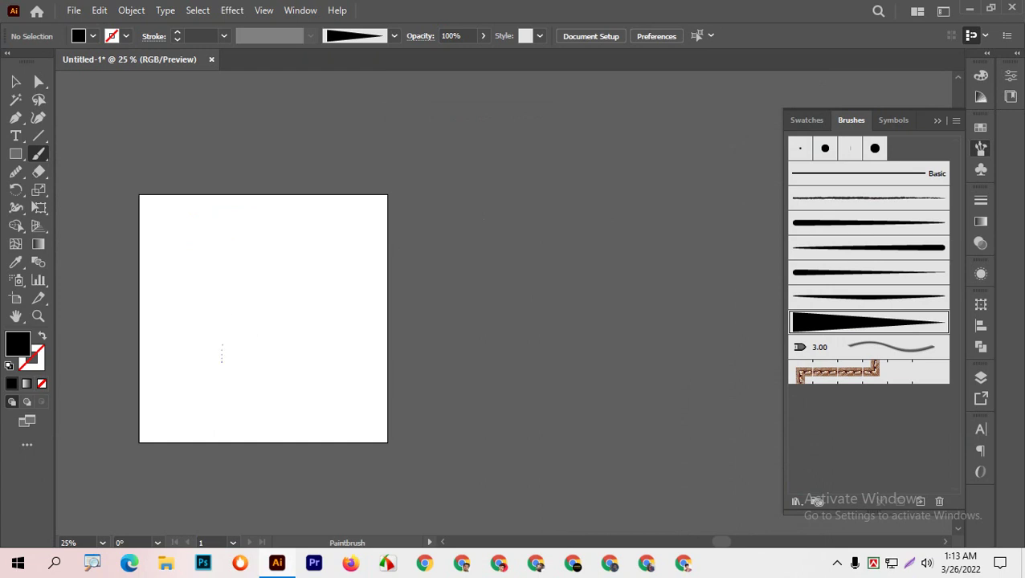
pyautogui.moveTo(222, 363); pyautogui.dragTo(362, 224)
pyautogui.moveTo(287, 331); pyautogui.dragTo(411, 243)
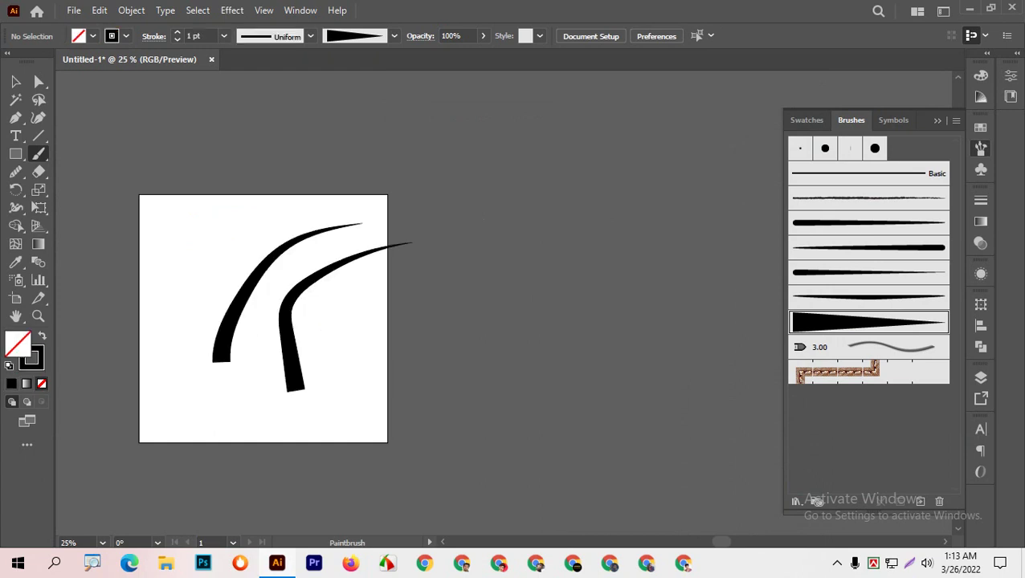
pyautogui.moveTo(227, 211); pyautogui.dragTo(213, 349)
pyautogui.moveTo(154, 285)
pyautogui.mouseDown()
pyautogui.moveTo(233, 211)
pyautogui.moveTo(352, 201)
pyautogui.mouseUp()
pyautogui.moveTo(344, 382); pyautogui.dragTo(354, 285)
pyautogui.moveTo(193, 434); pyautogui.dragTo(297, 207)
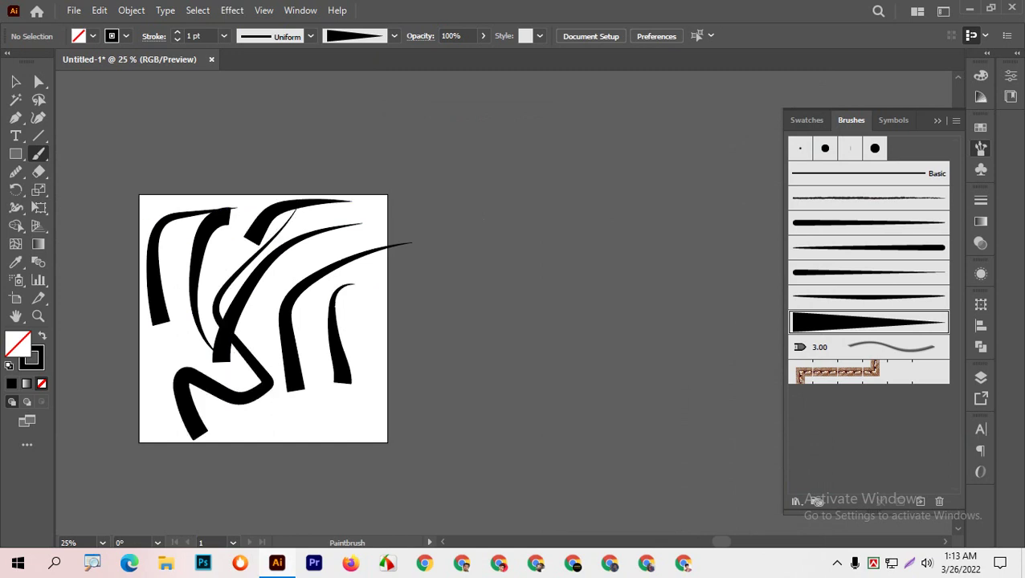
pyautogui.hotkey('ctrl', 'z')
pyautogui.hotkey('ctrl', 'z')
pyautogui.hotkey('ctrl', 'z')
pyautogui.hotkey('ctrl', 'z')
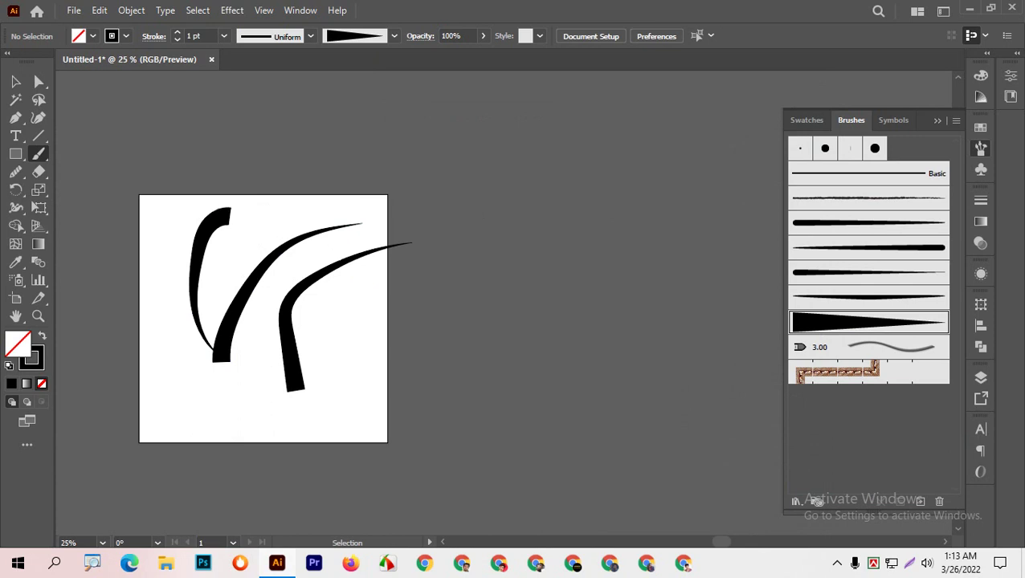
pyautogui.hotkey('ctrl', 'z')
pyautogui.hotkey('ctrl', 'z')
pyautogui.hotkey('ctrl', 'z')
pyautogui.hotkey('ctrl', 'z')
pyautogui.moveTo(197, 361); pyautogui.dragTo(280, 278)
pyautogui.moveTo(245, 357); pyautogui.dragTo(337, 210)
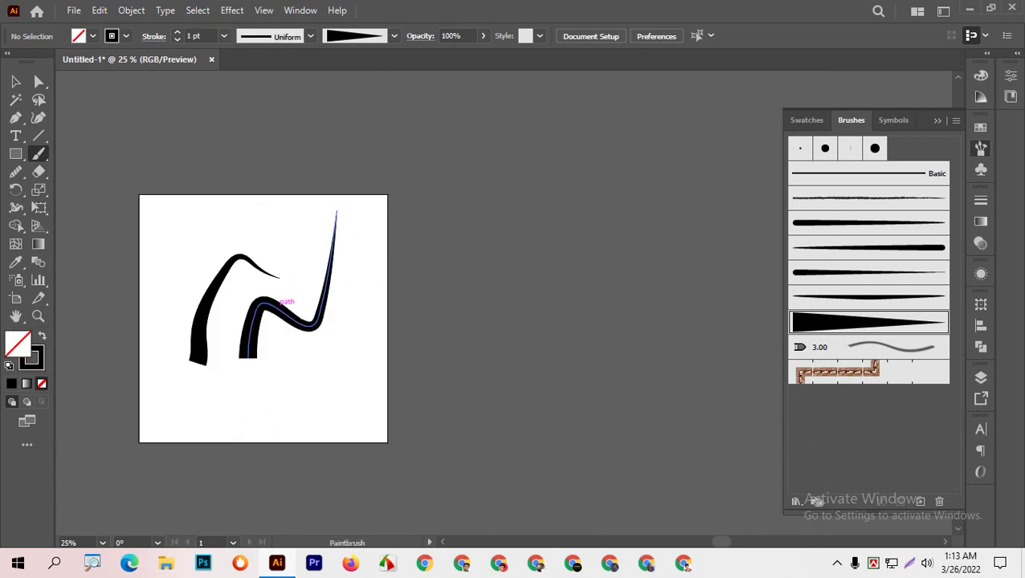
pyautogui.moveTo(281, 370); pyautogui.dragTo(379, 291)
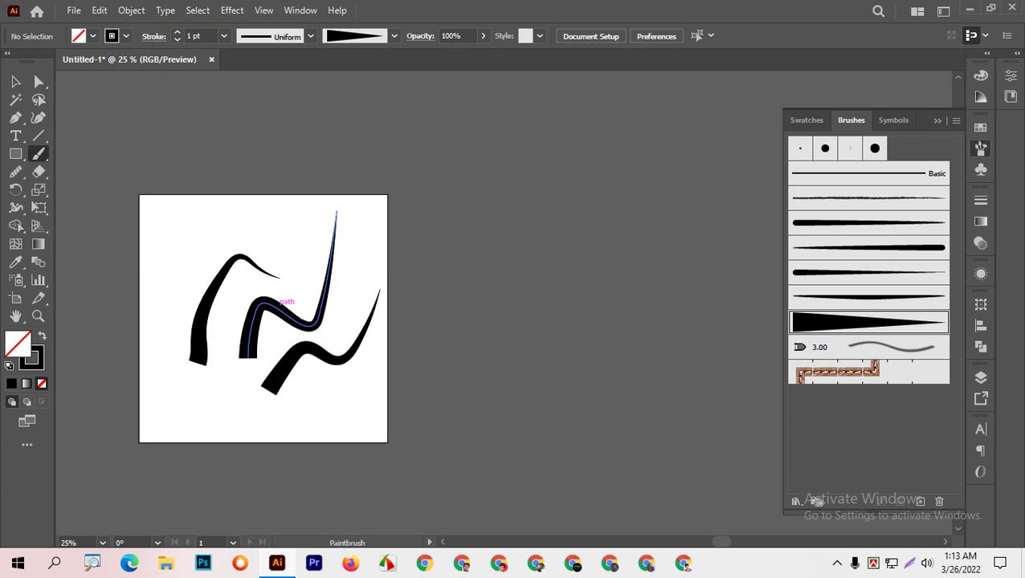
pyautogui.moveTo(159, 344); pyautogui.dragTo(235, 160)
pyautogui.moveTo(254, 242); pyautogui.dragTo(338, 157)
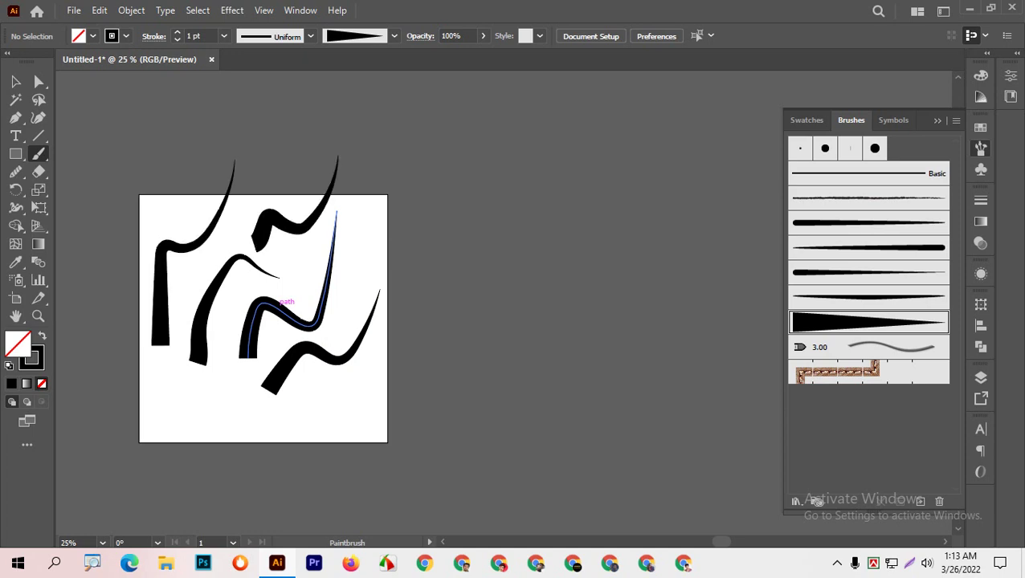
pyautogui.hotkey('ctrl', 'z')
pyautogui.hotkey('ctrl', 'z')
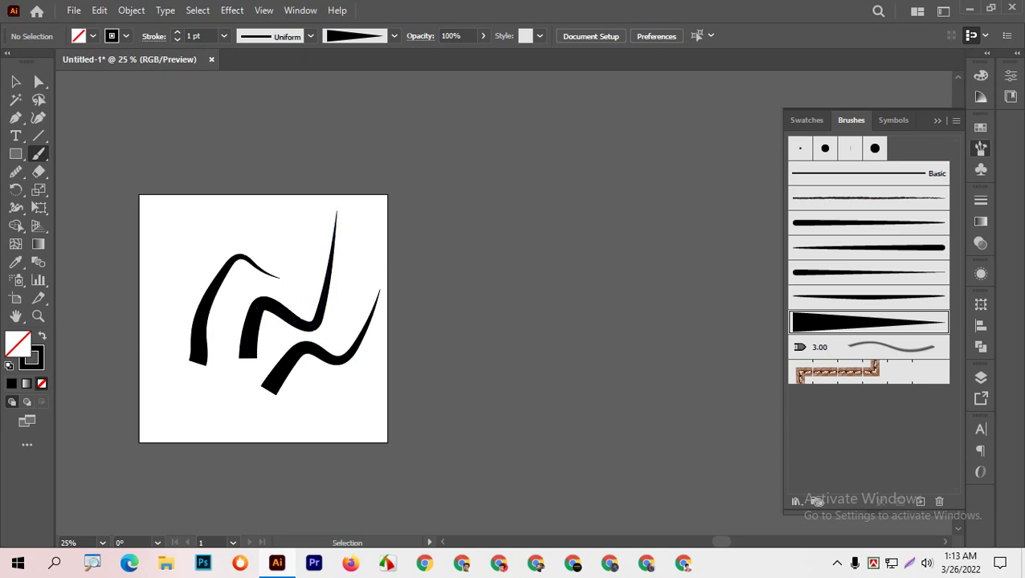
pyautogui.hotkey('ctrl', 'z')
pyautogui.hotkey('ctrl', 'z')
pyautogui.hotkey('ctrl', 'z')
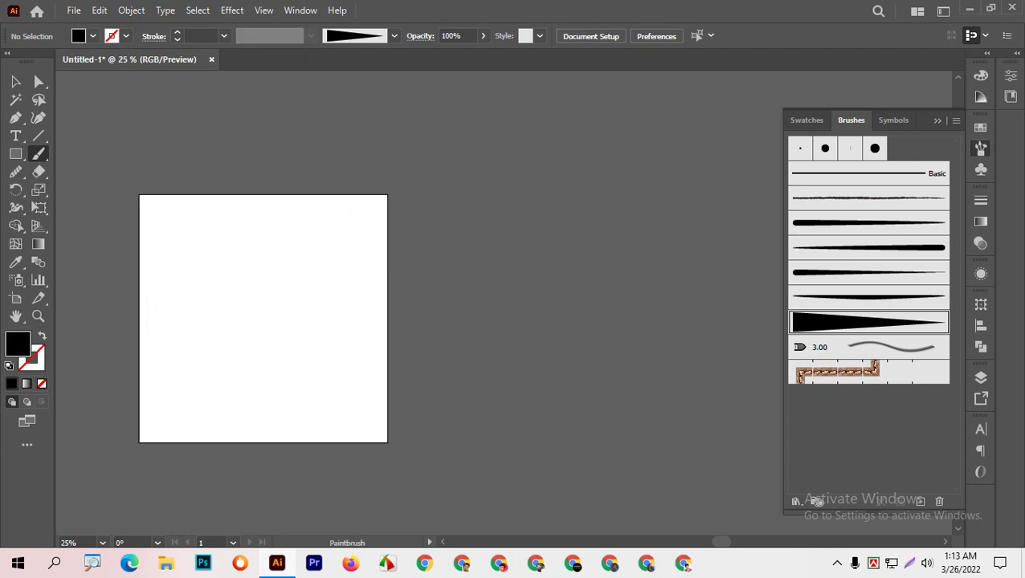
pyautogui.press('v')
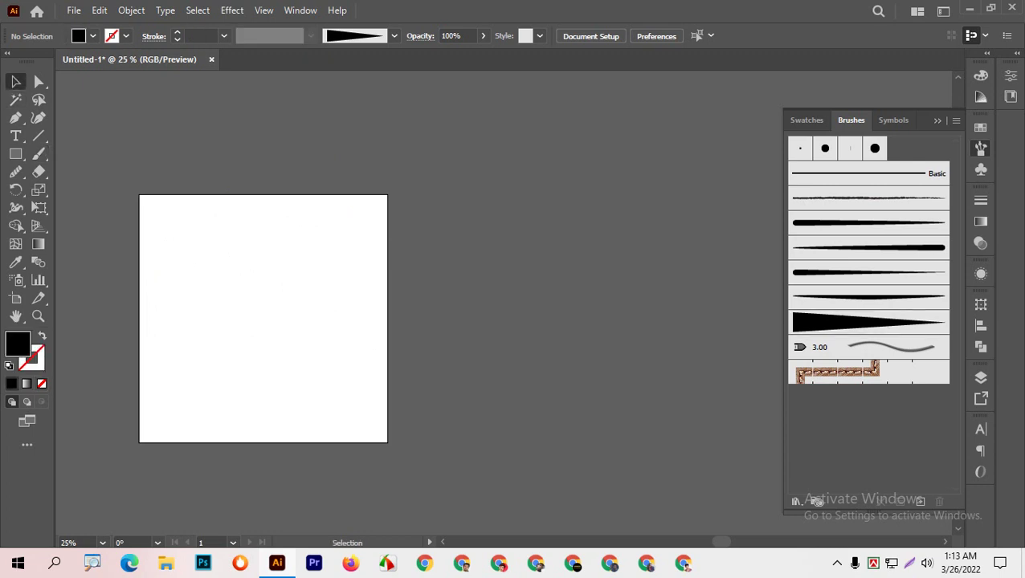